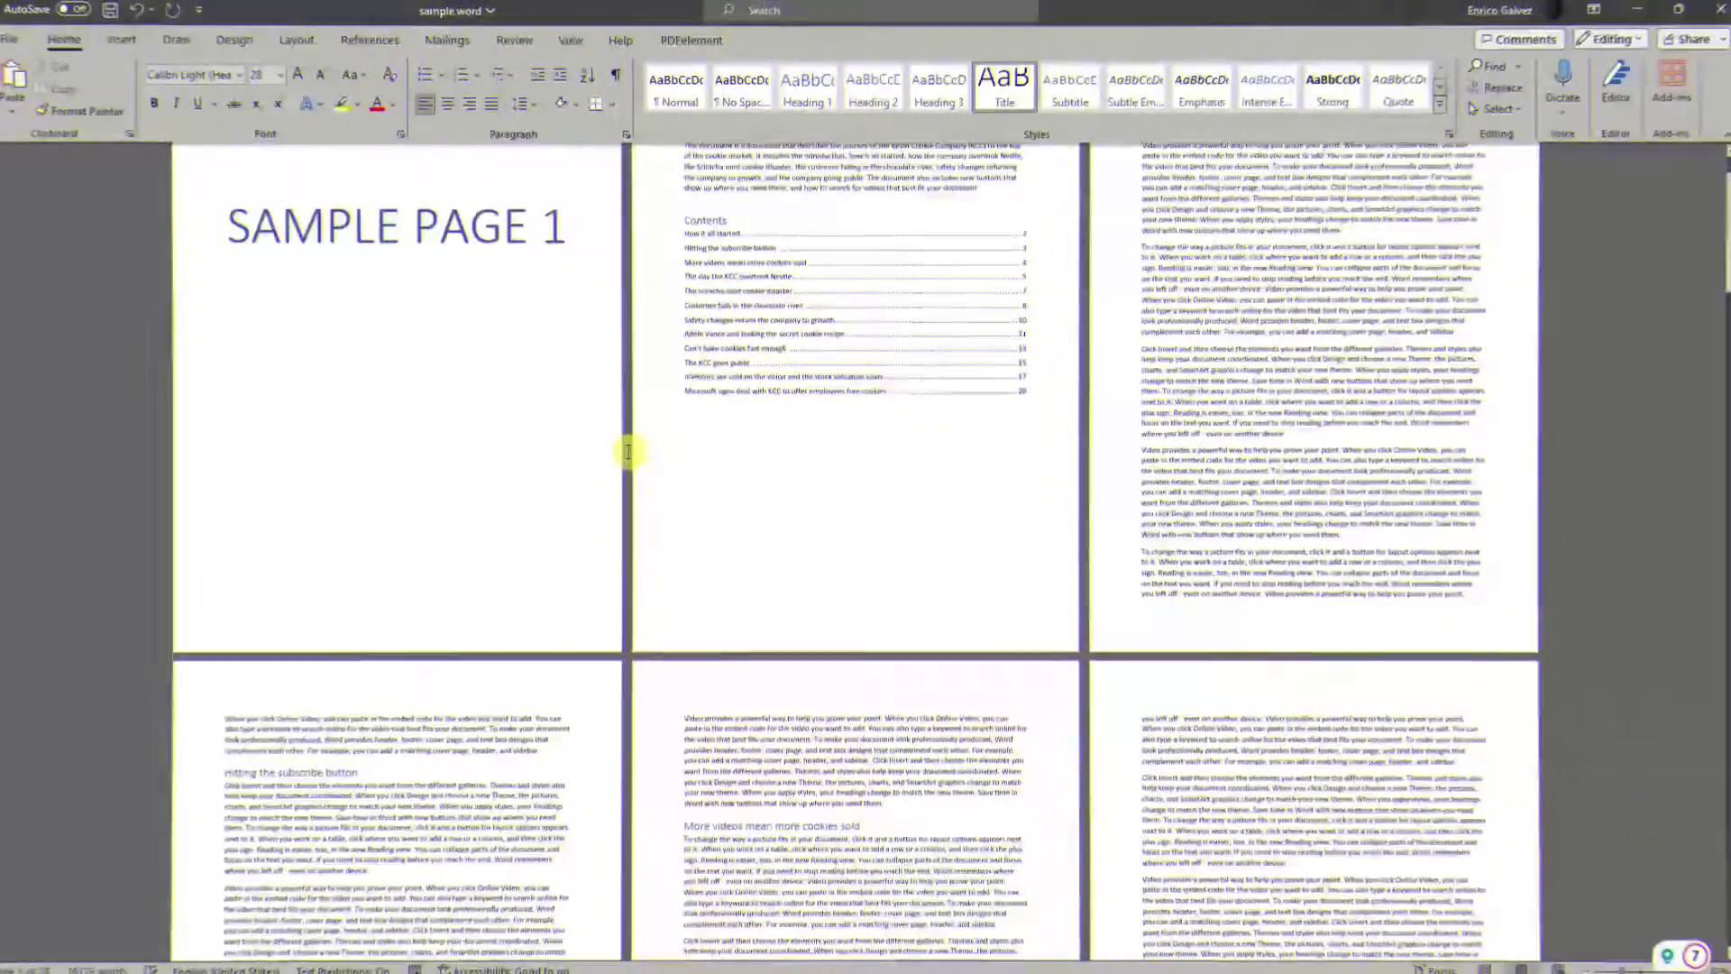
Change the page orientation of the whole document to Landscape
scroll(629, 448, "down", 5)
scroll(634, 449, "up", 2)
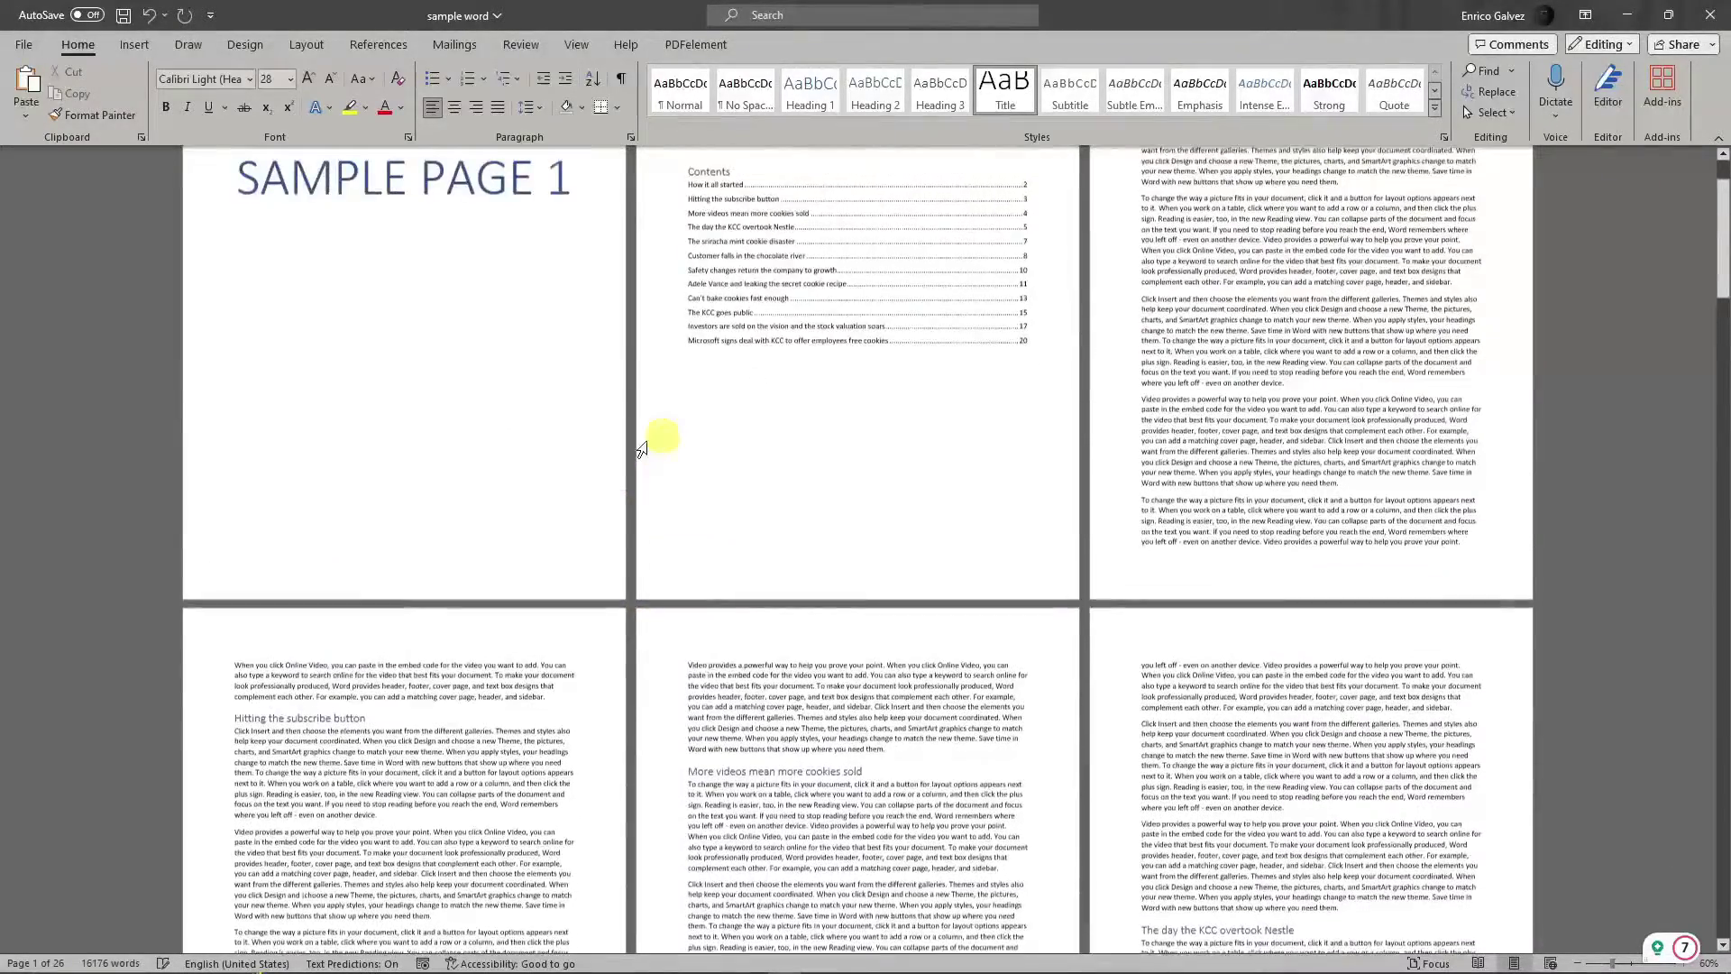
left_click_drag(1723, 295, 1702, 189)
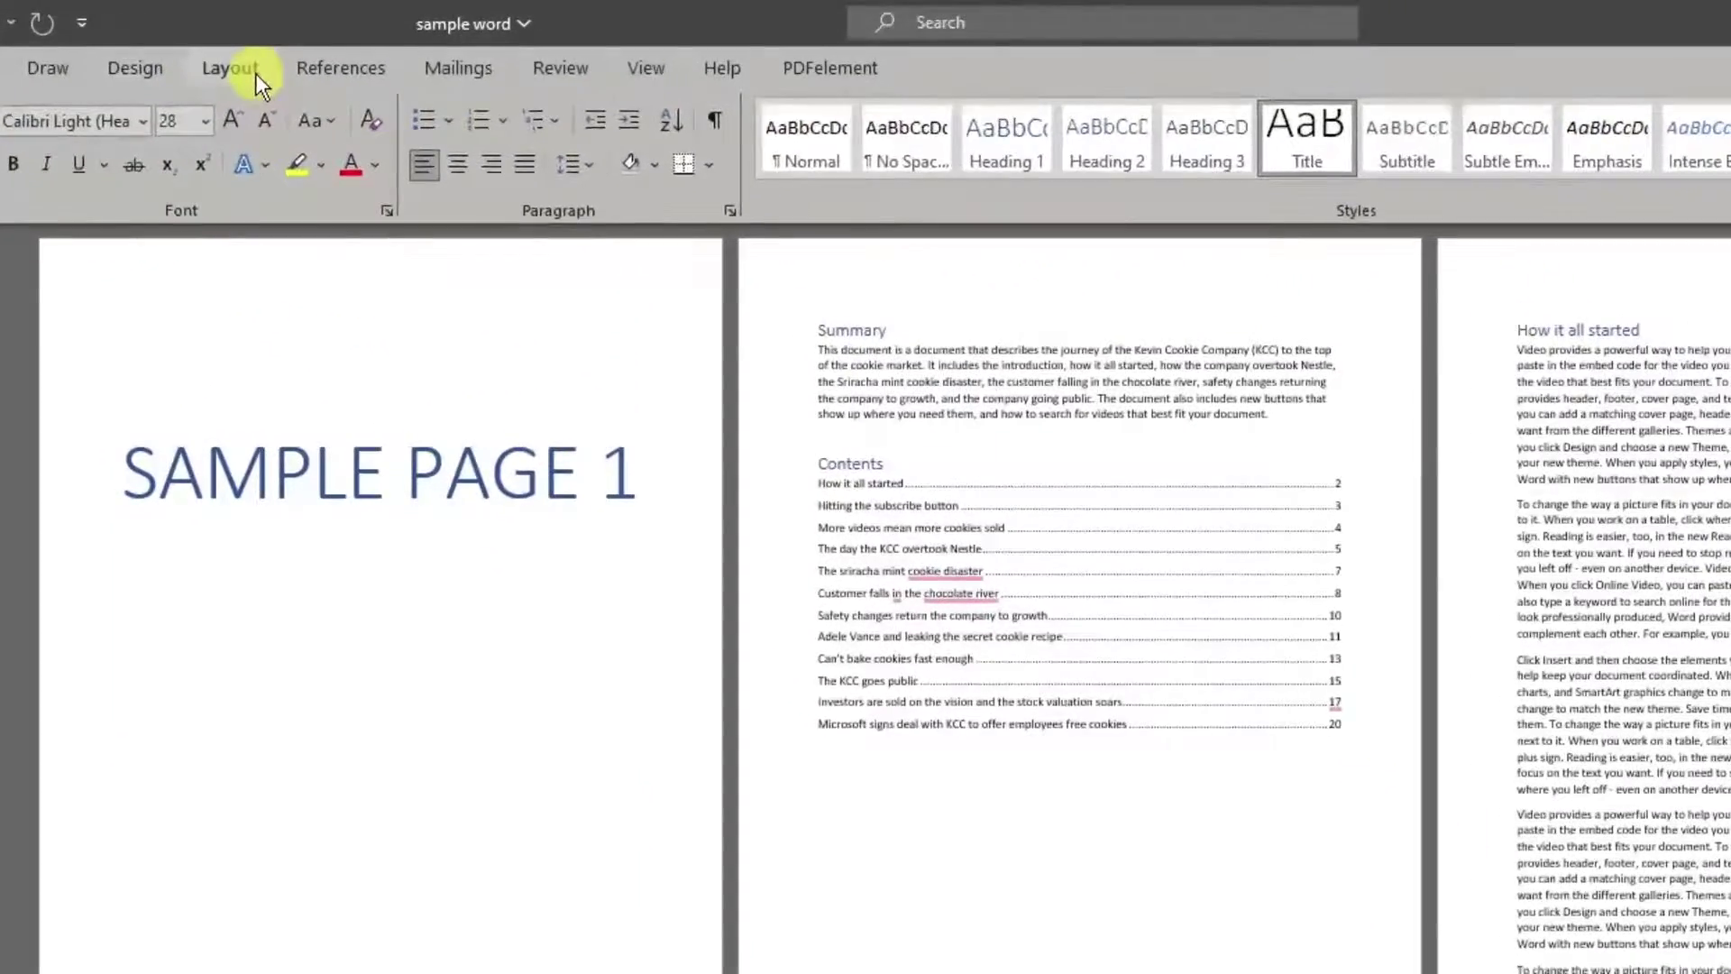
left_click(272, 56)
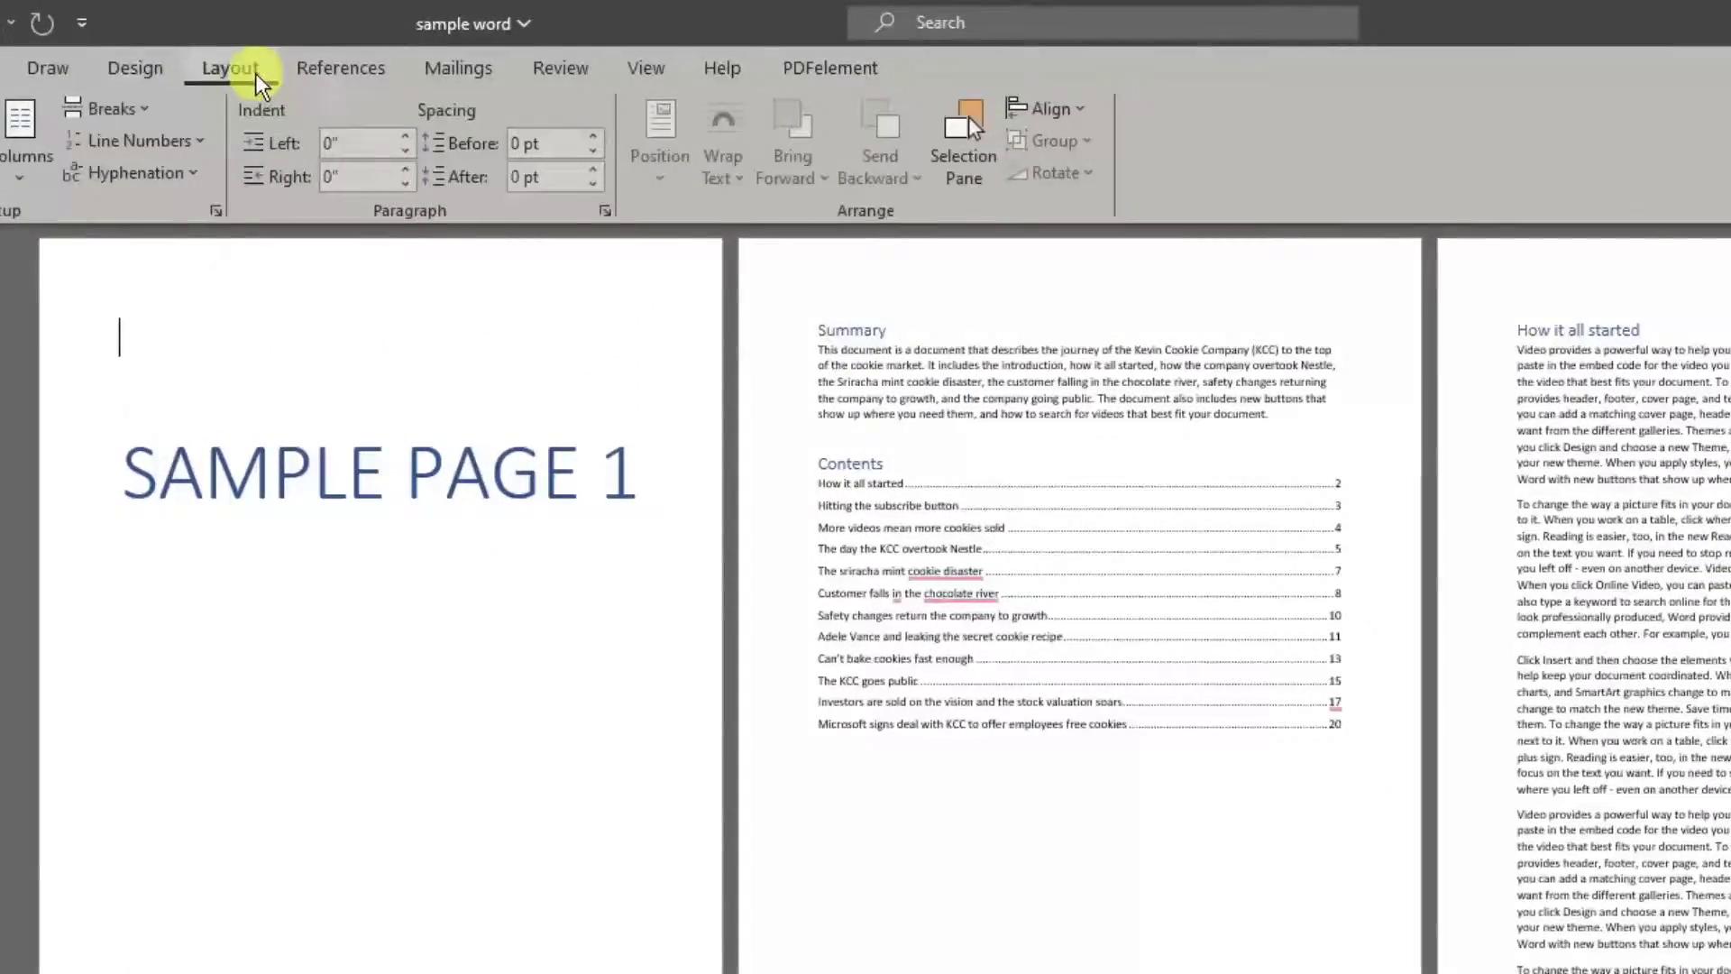
left_click(86, 99)
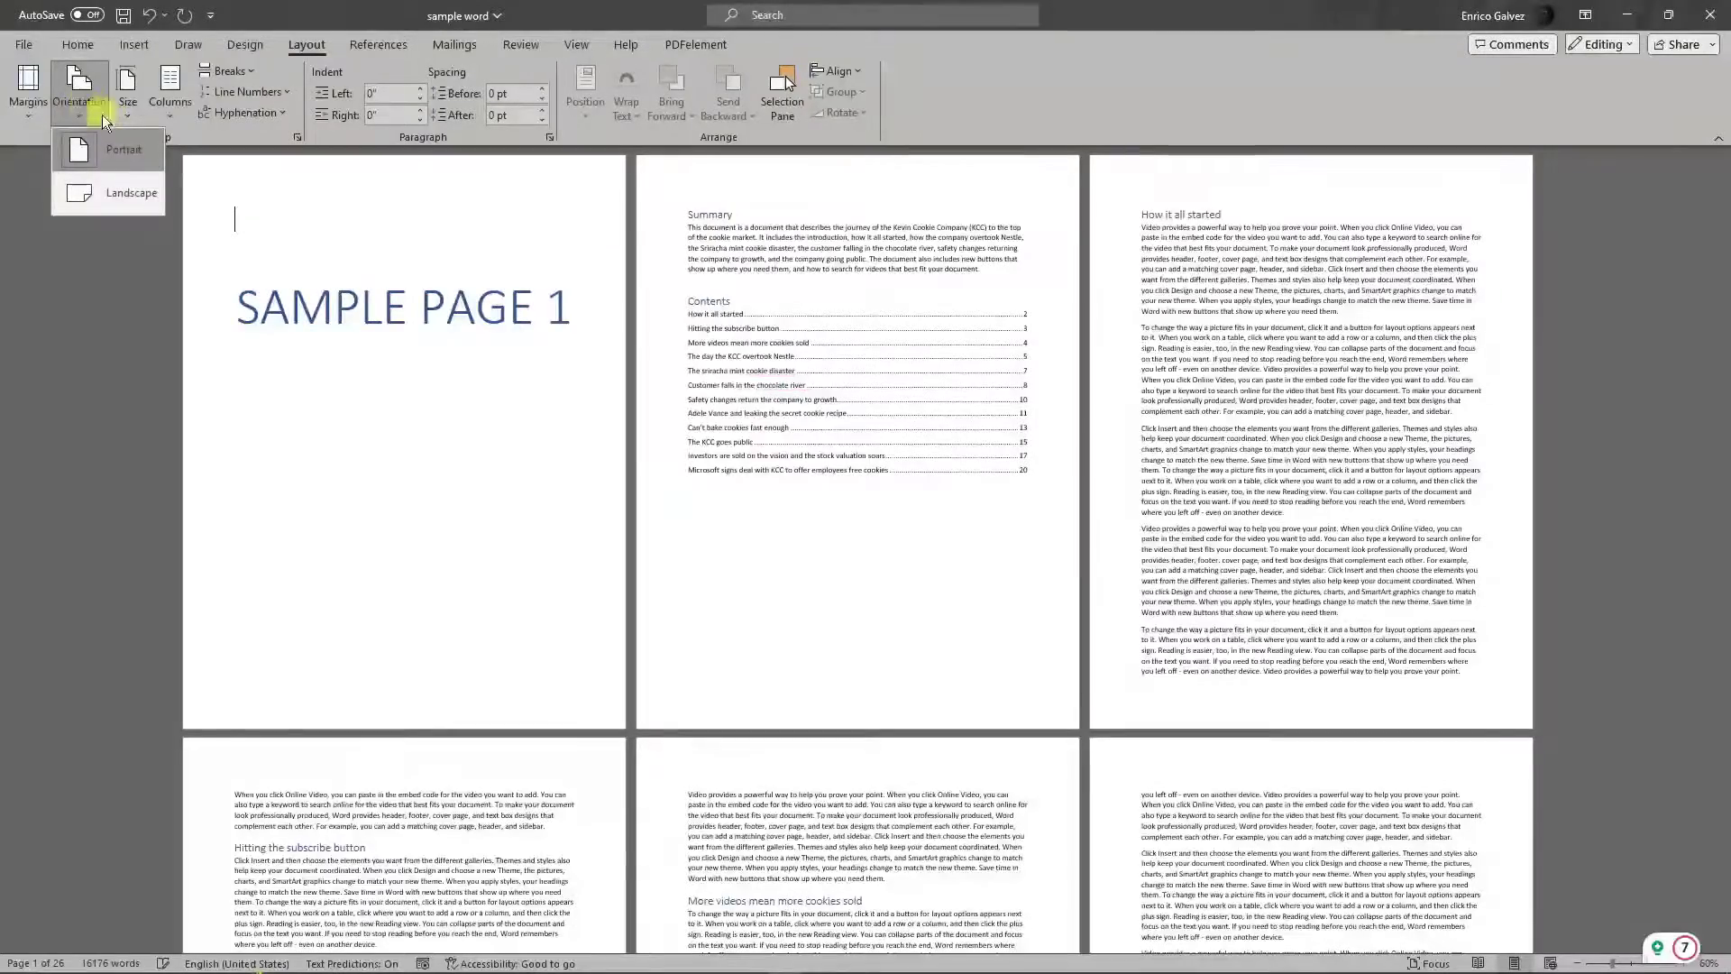
left_click(135, 193)
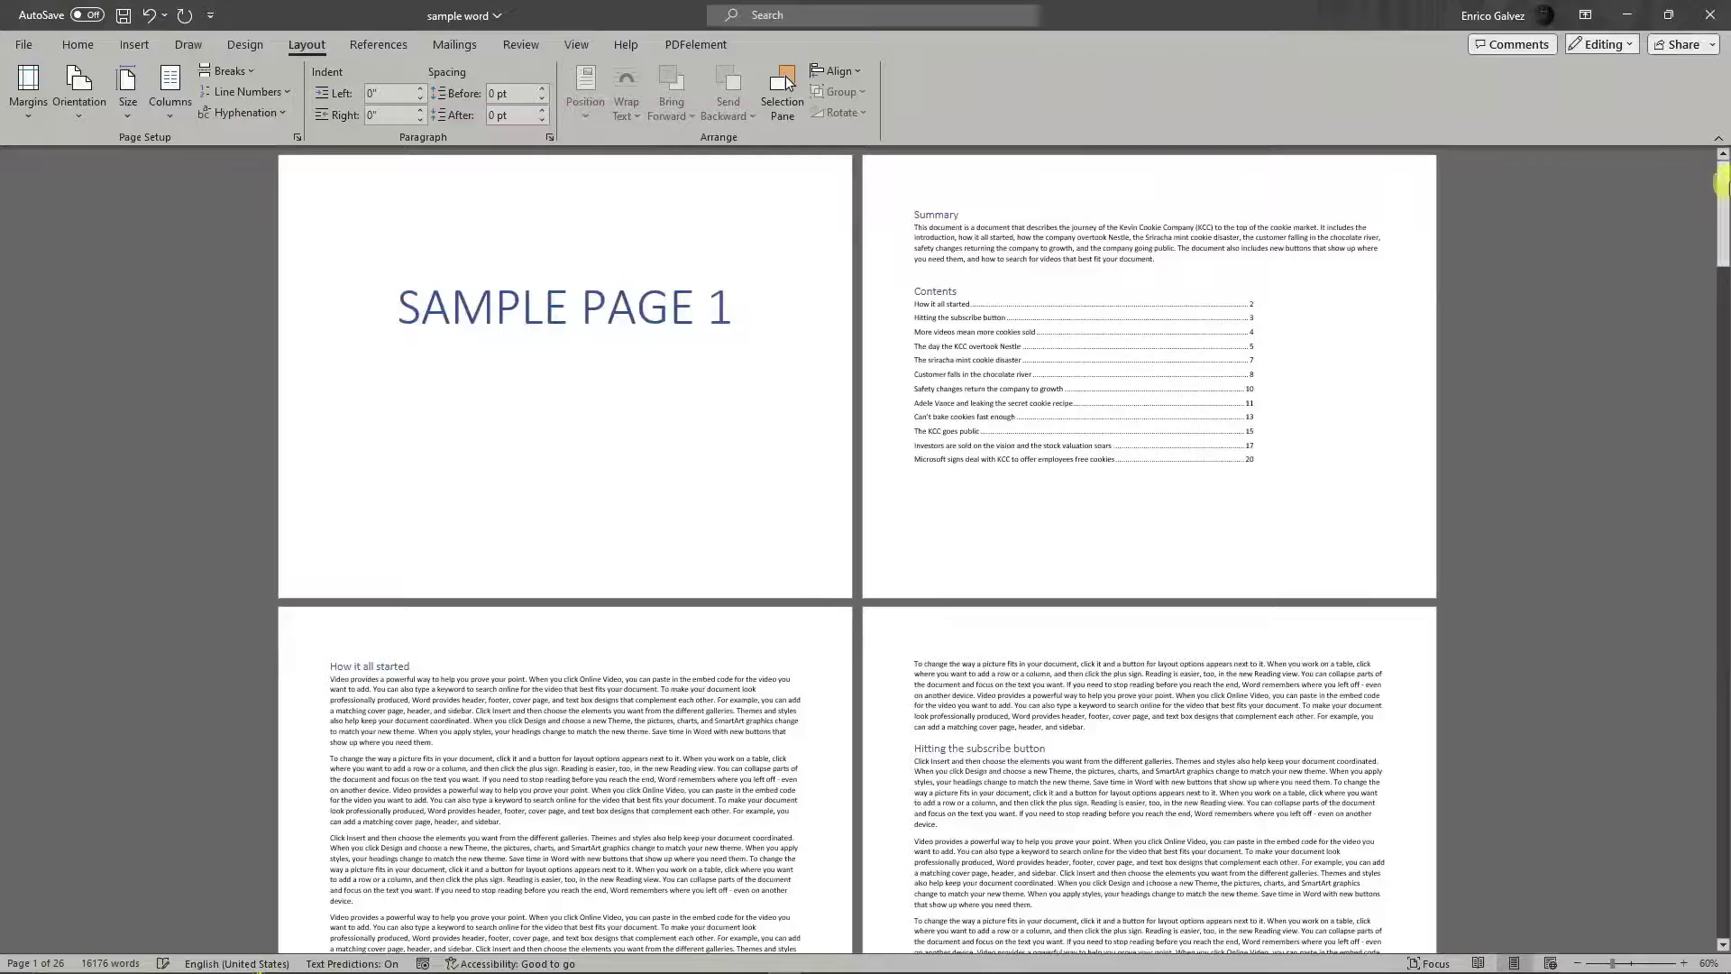
mouse_move(1724, 184)
left_mouse_down()
mouse_move(1724, 343)
mouse_move(1722, 171)
left_mouse_up()
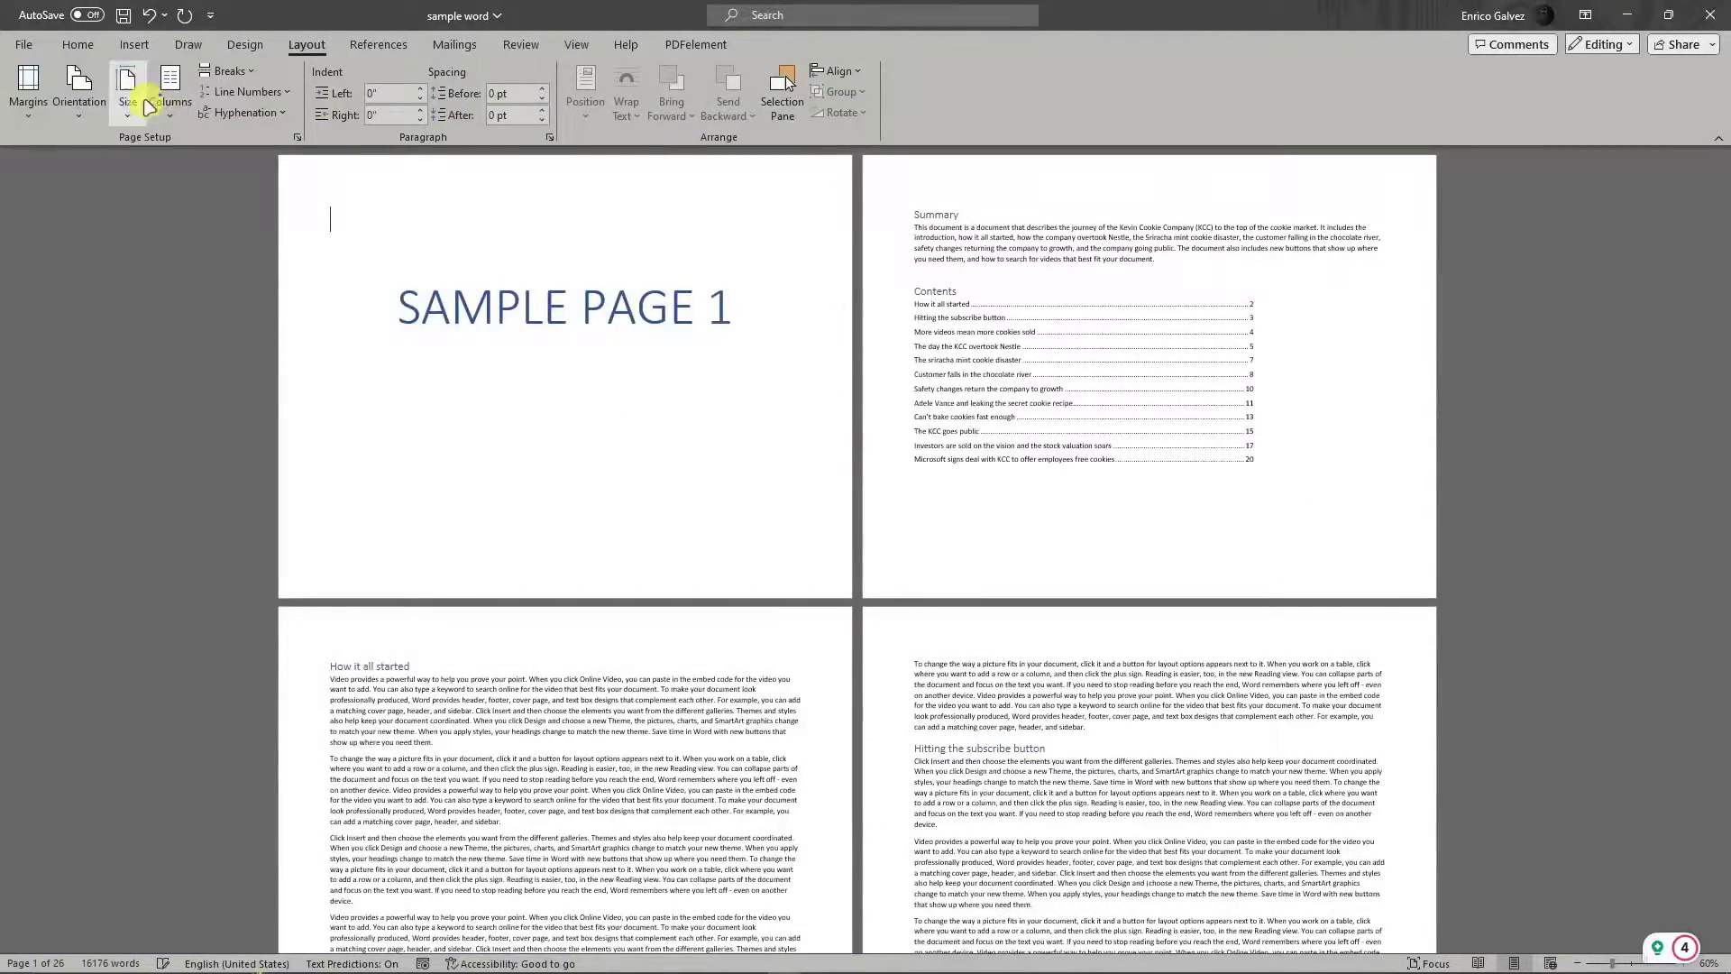
Set the whole document's page orientation back to Portrait
left_click(82, 105)
left_click(114, 152)
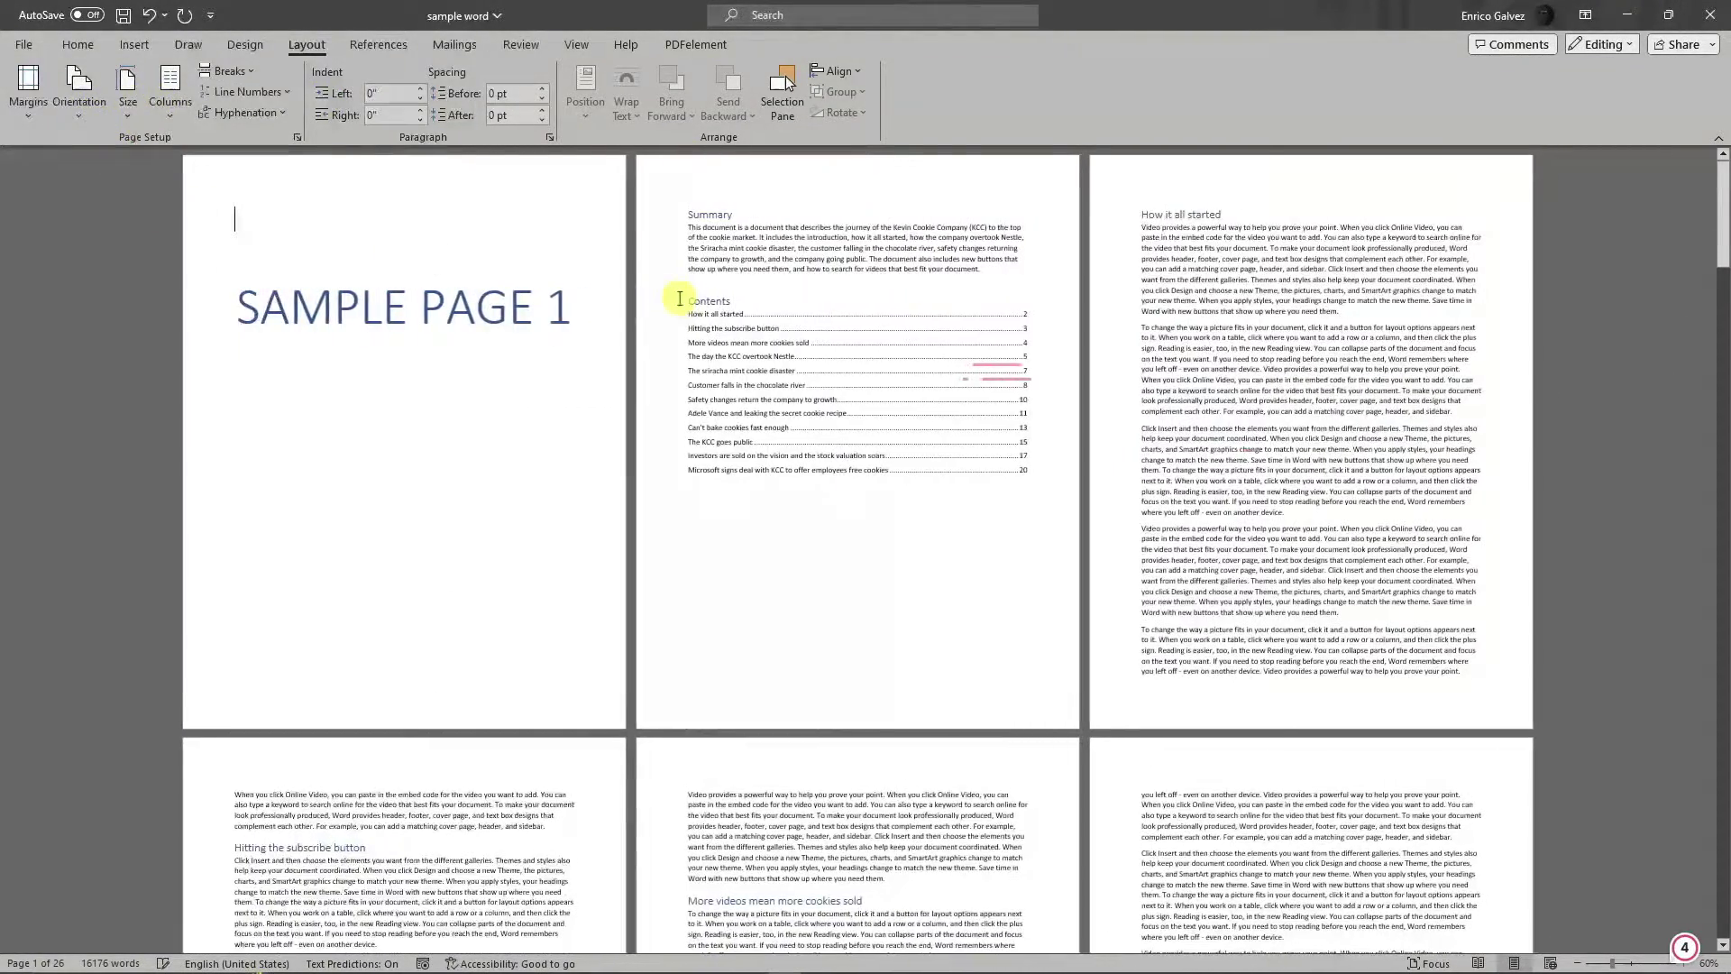
scroll(983, 441, "down", 1)
left_click(935, 565)
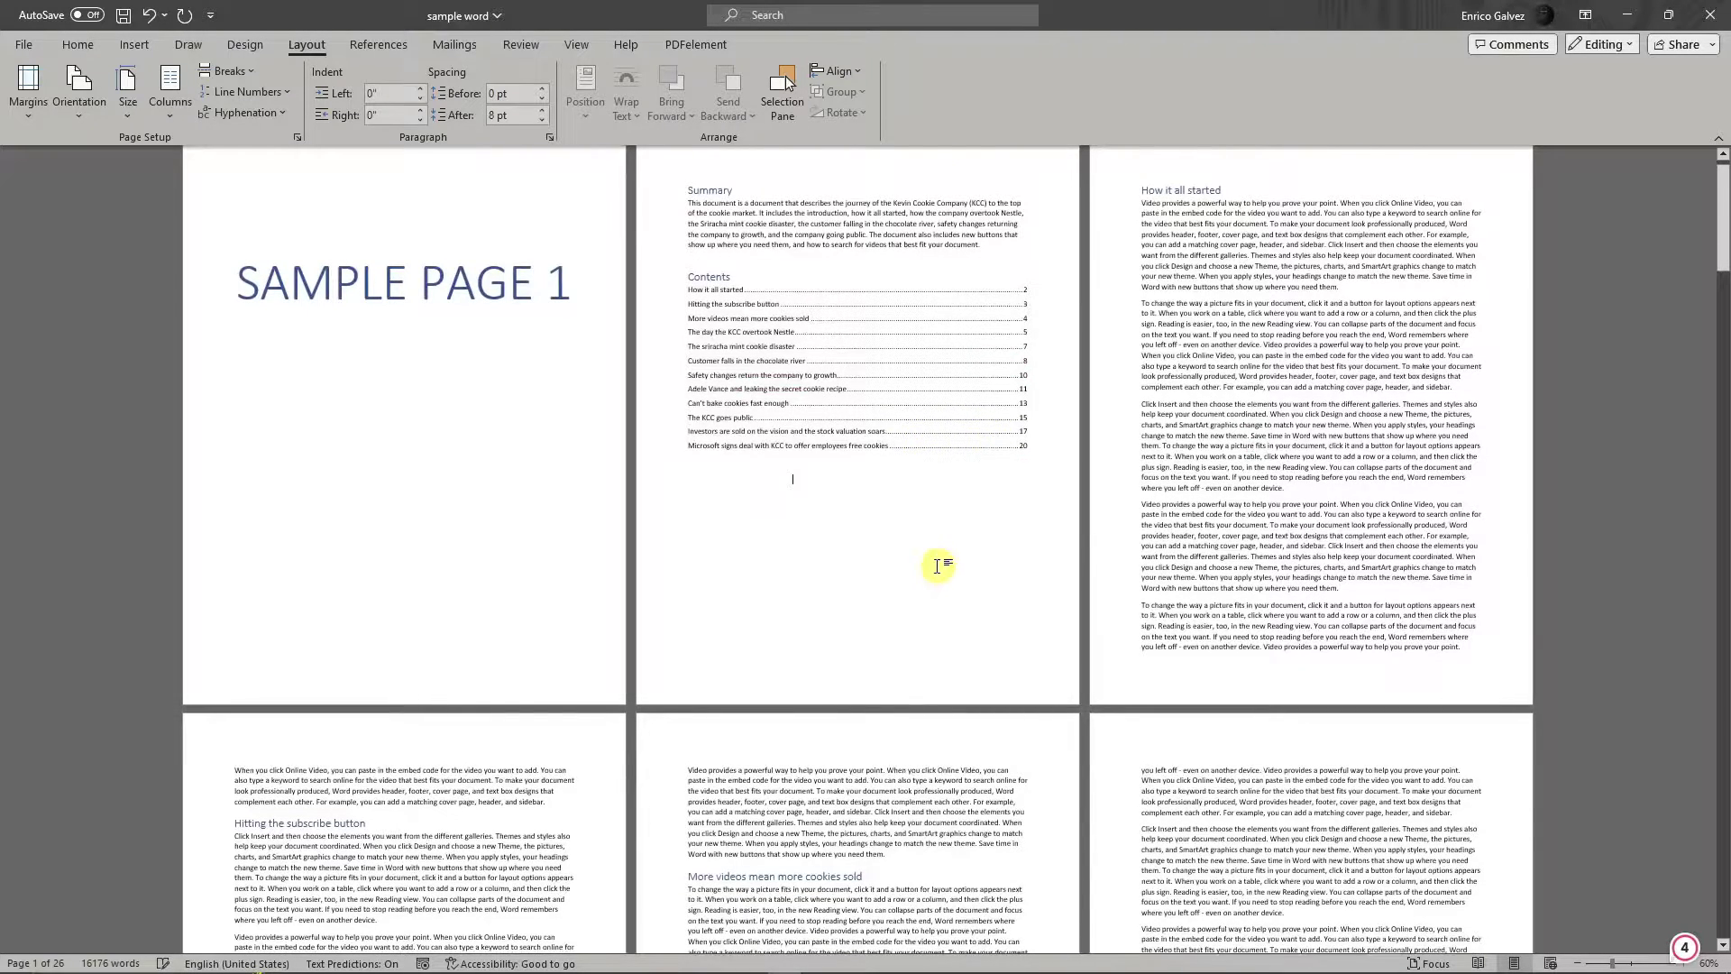
scroll(937, 565, "up", 1)
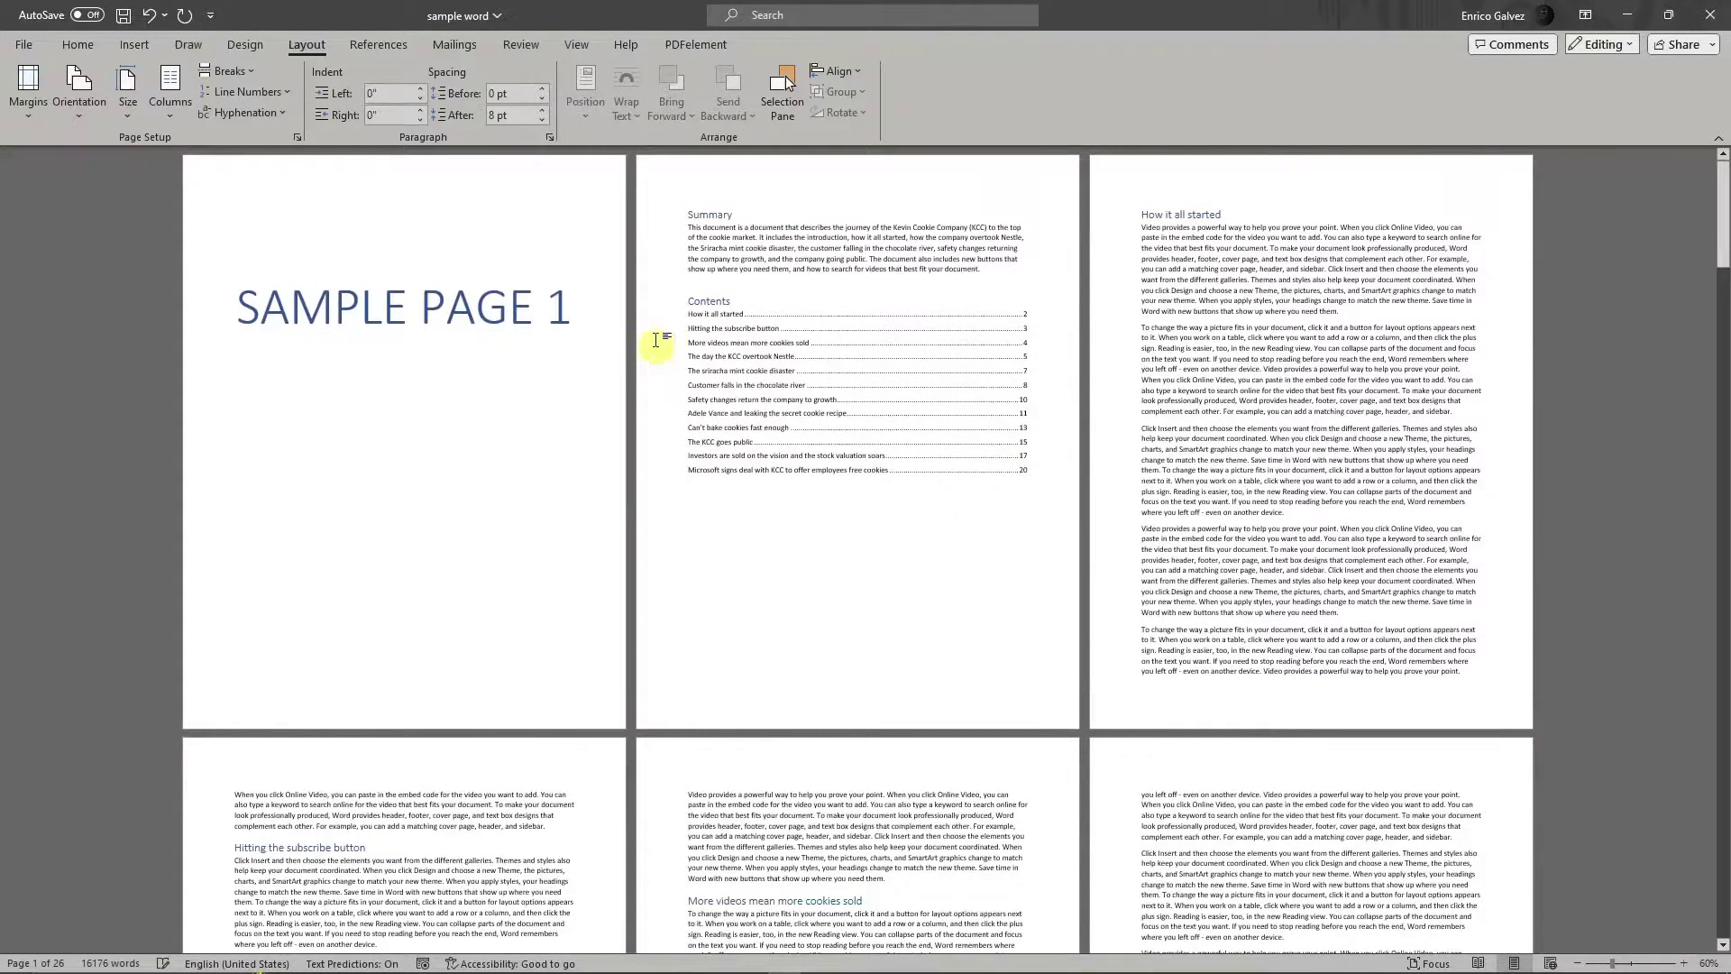
Select all text on the Summary and Contents page and set it to Landscape in Page Setup, applied to Selected text only
left_click_drag(720, 218, 874, 579)
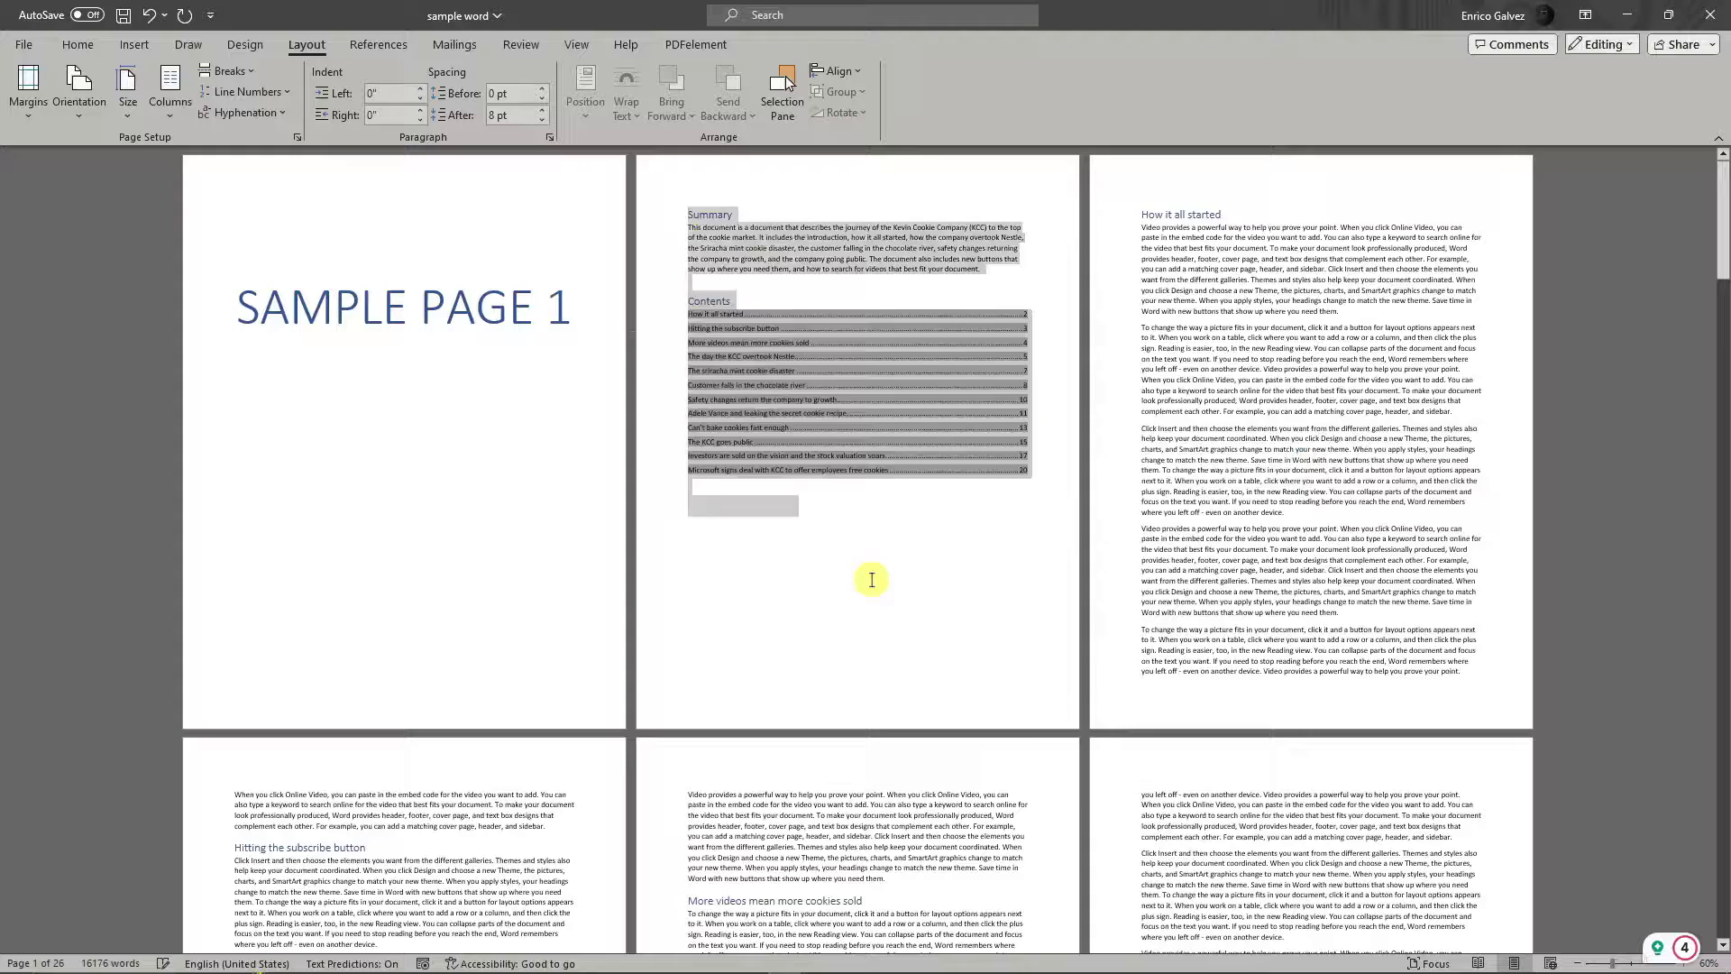
left_click(862, 571)
left_click(688, 200)
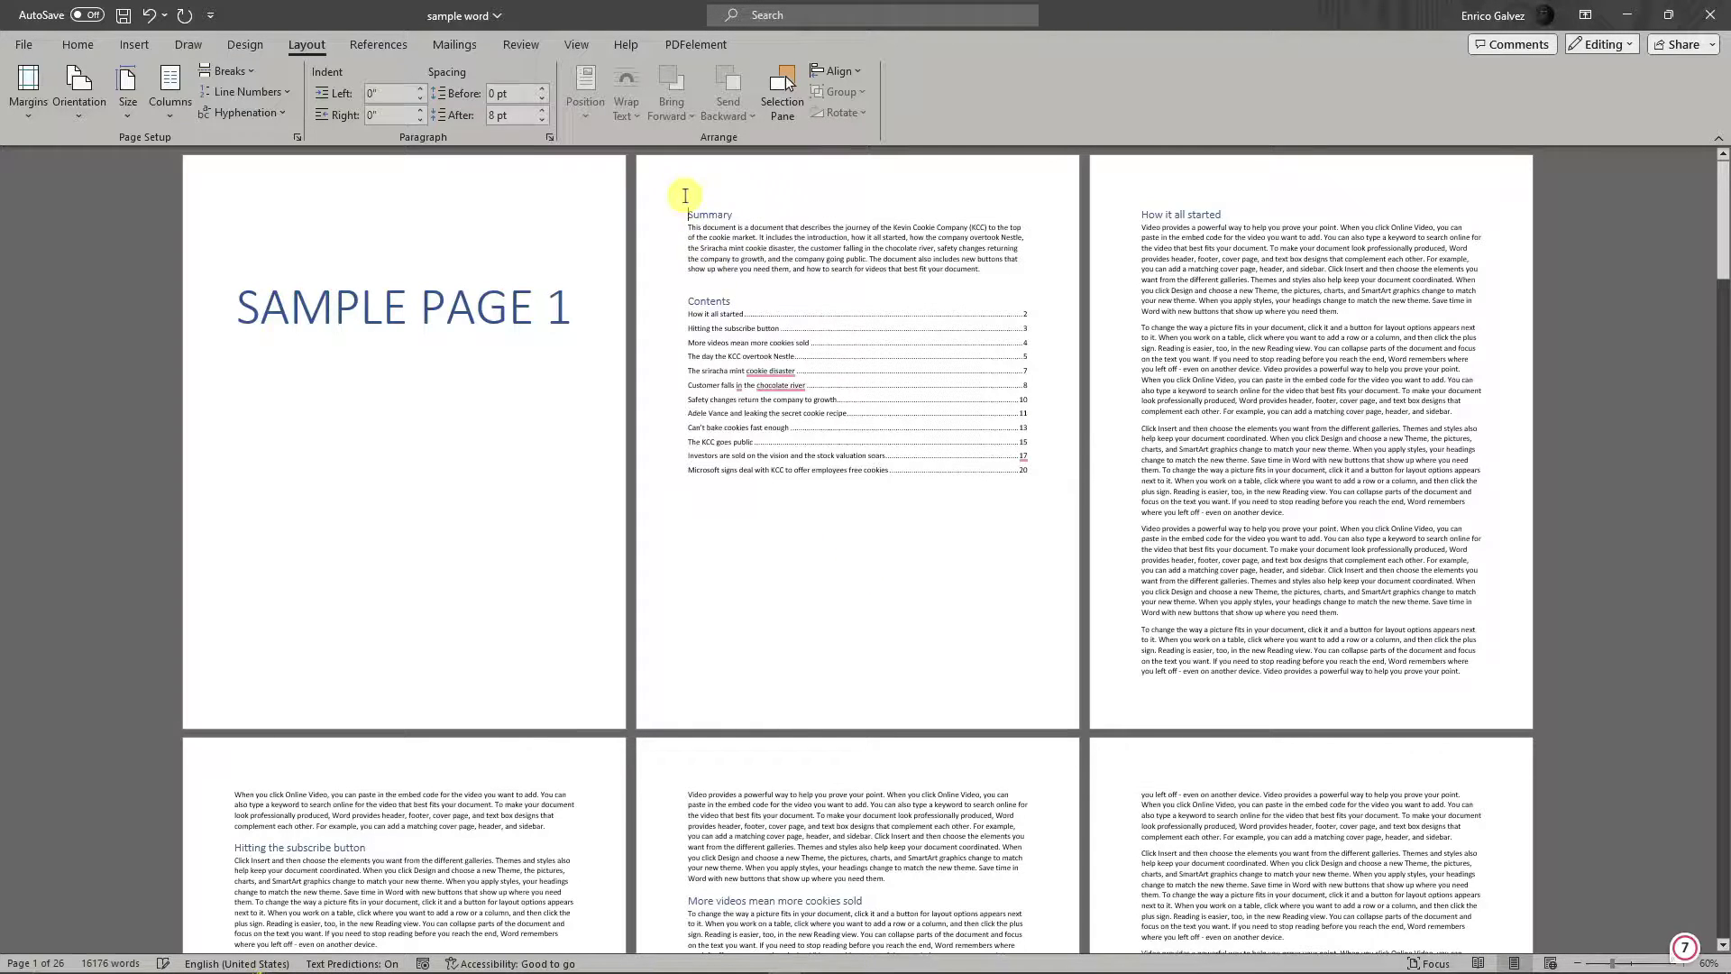
left_click_drag(691, 211, 1025, 452)
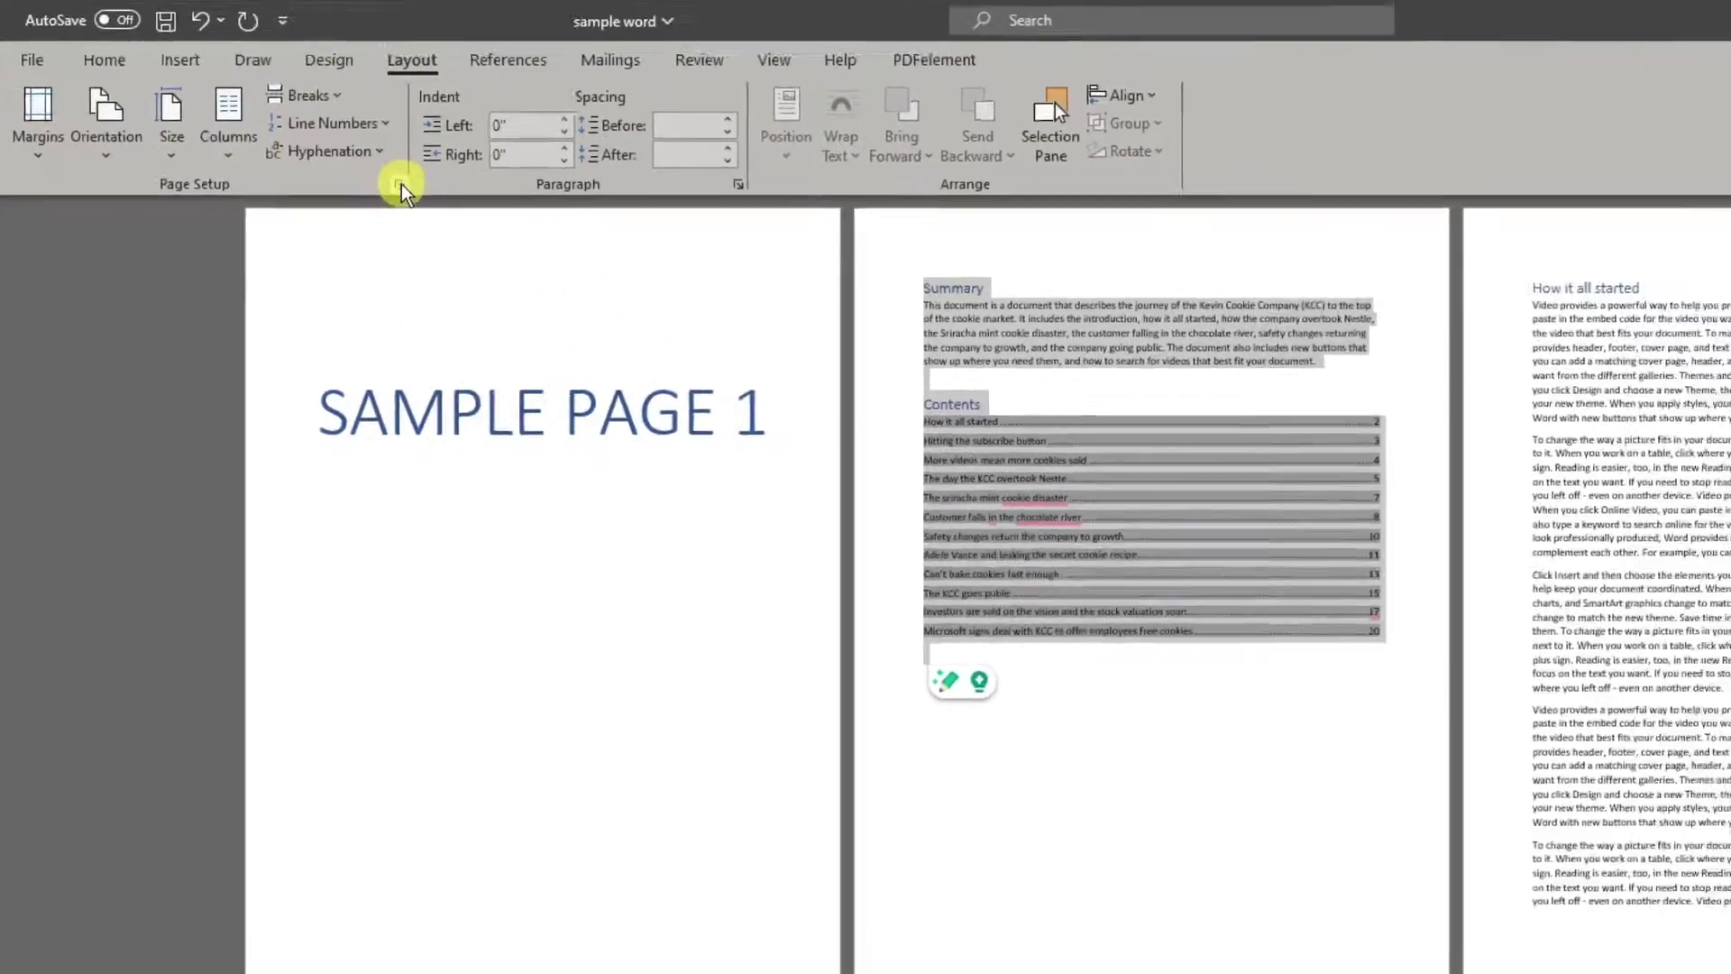
left_click(457, 211)
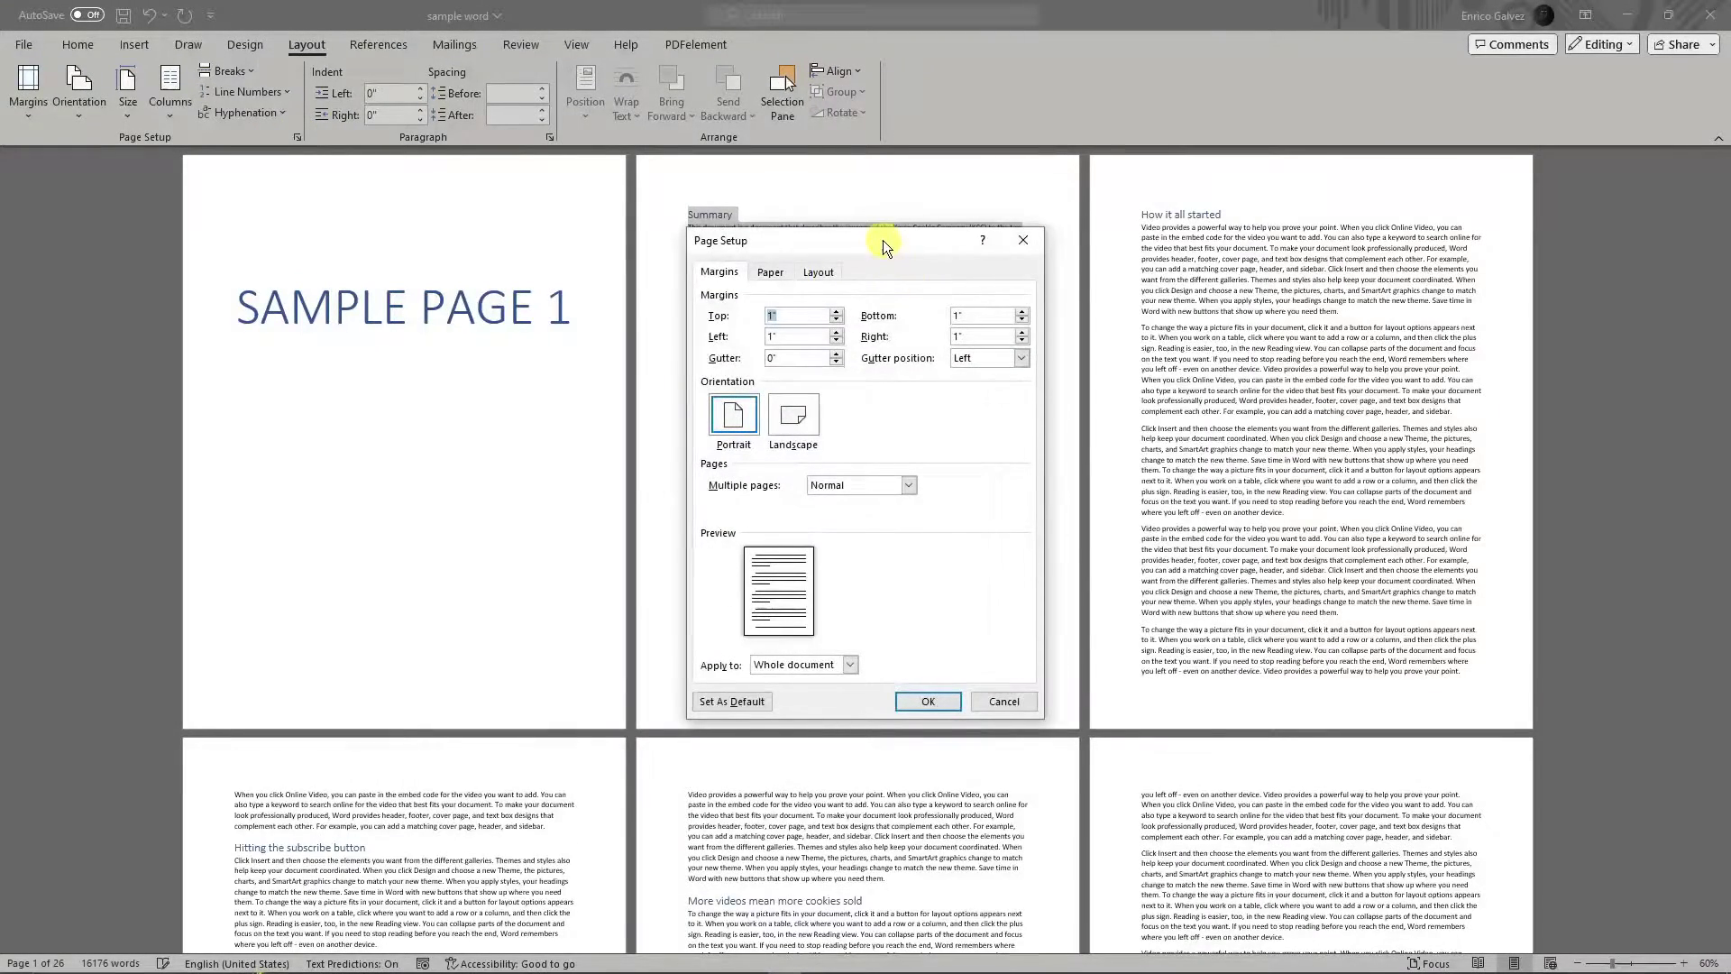
left_click_drag(884, 240, 1286, 217)
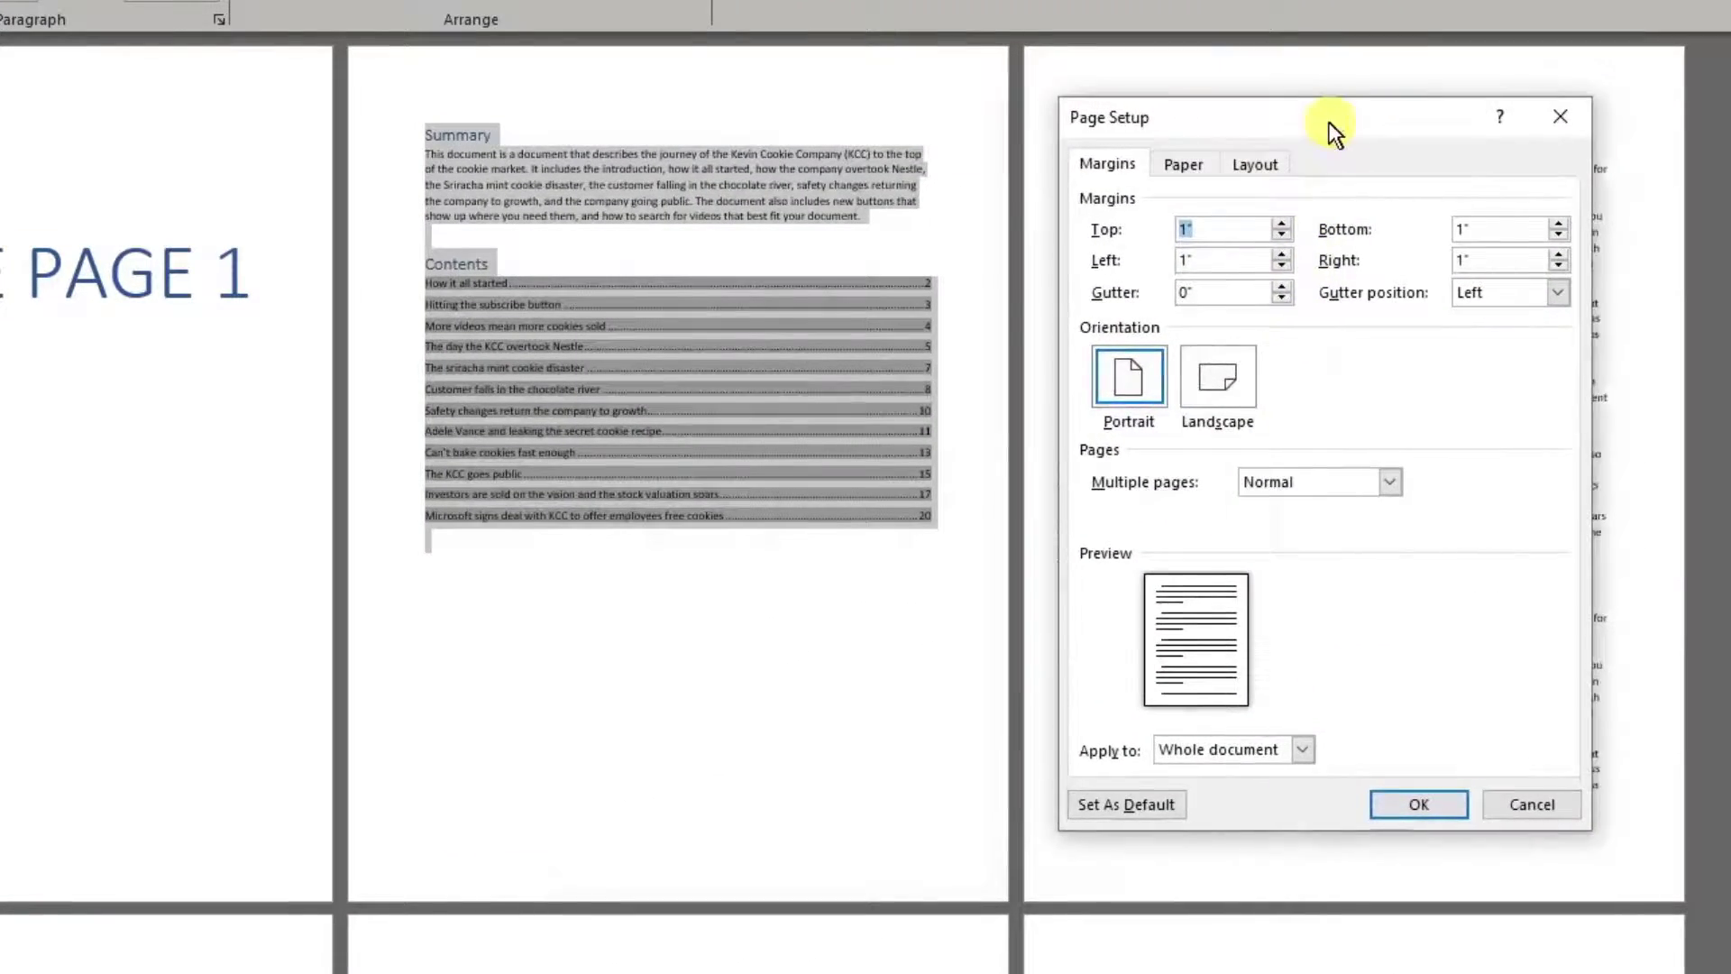
left_click_drag(1330, 124, 1268, 107)
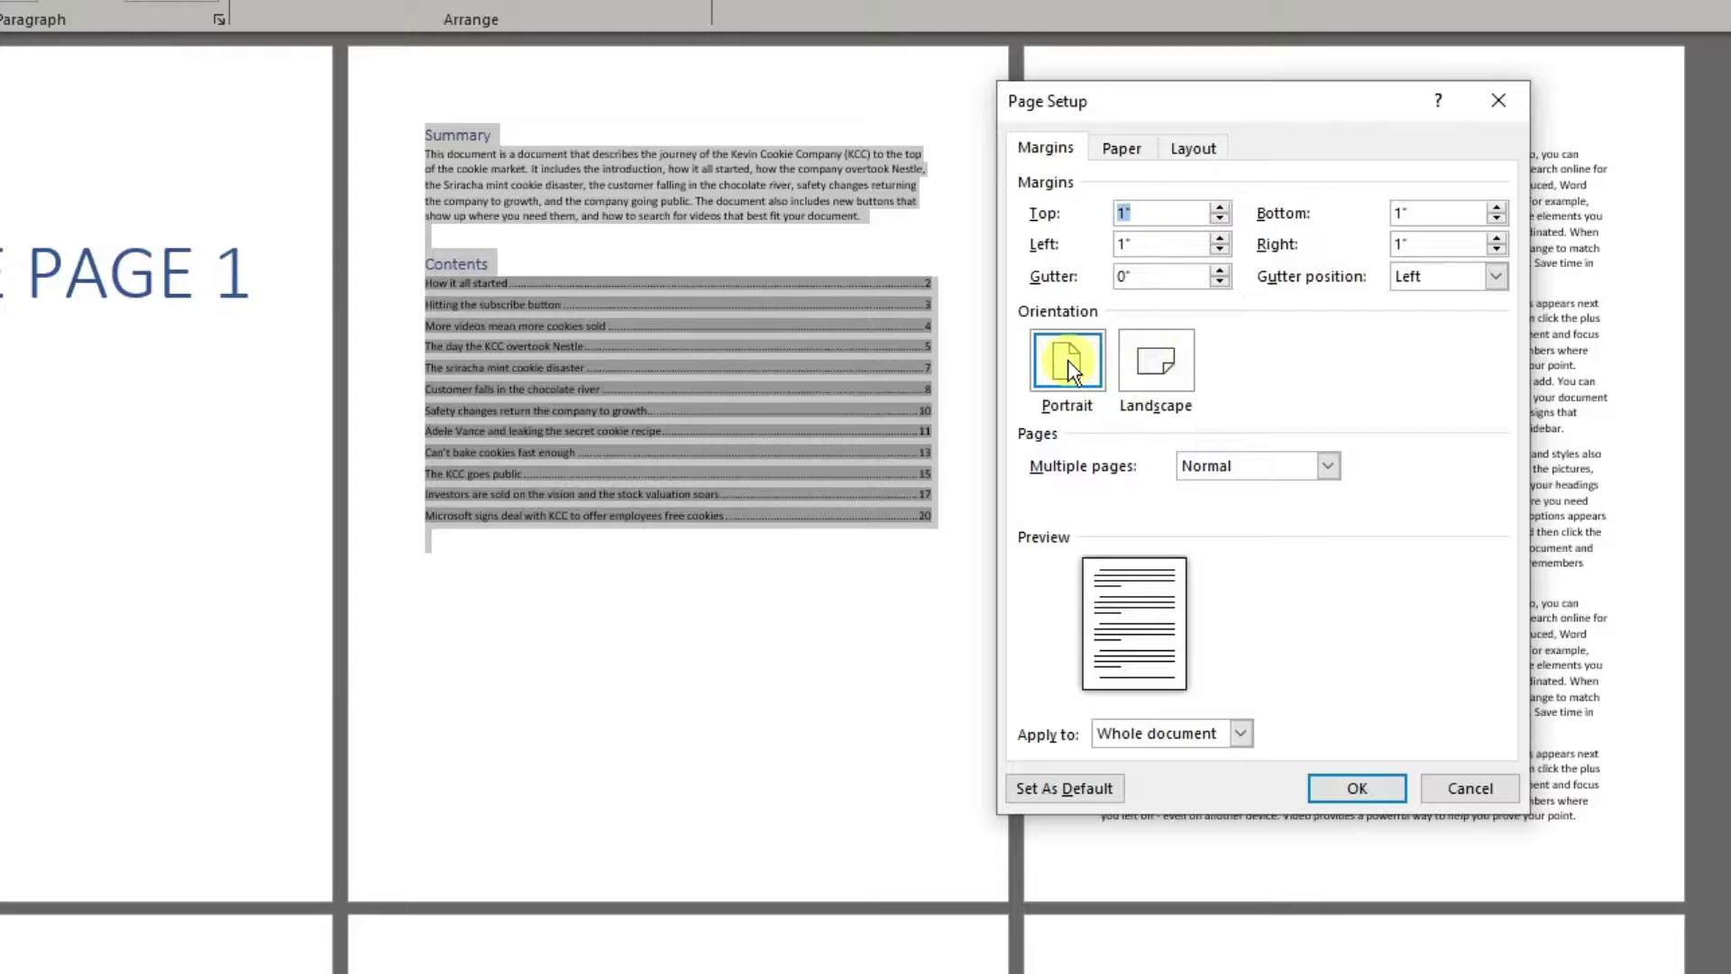
left_click(1171, 371)
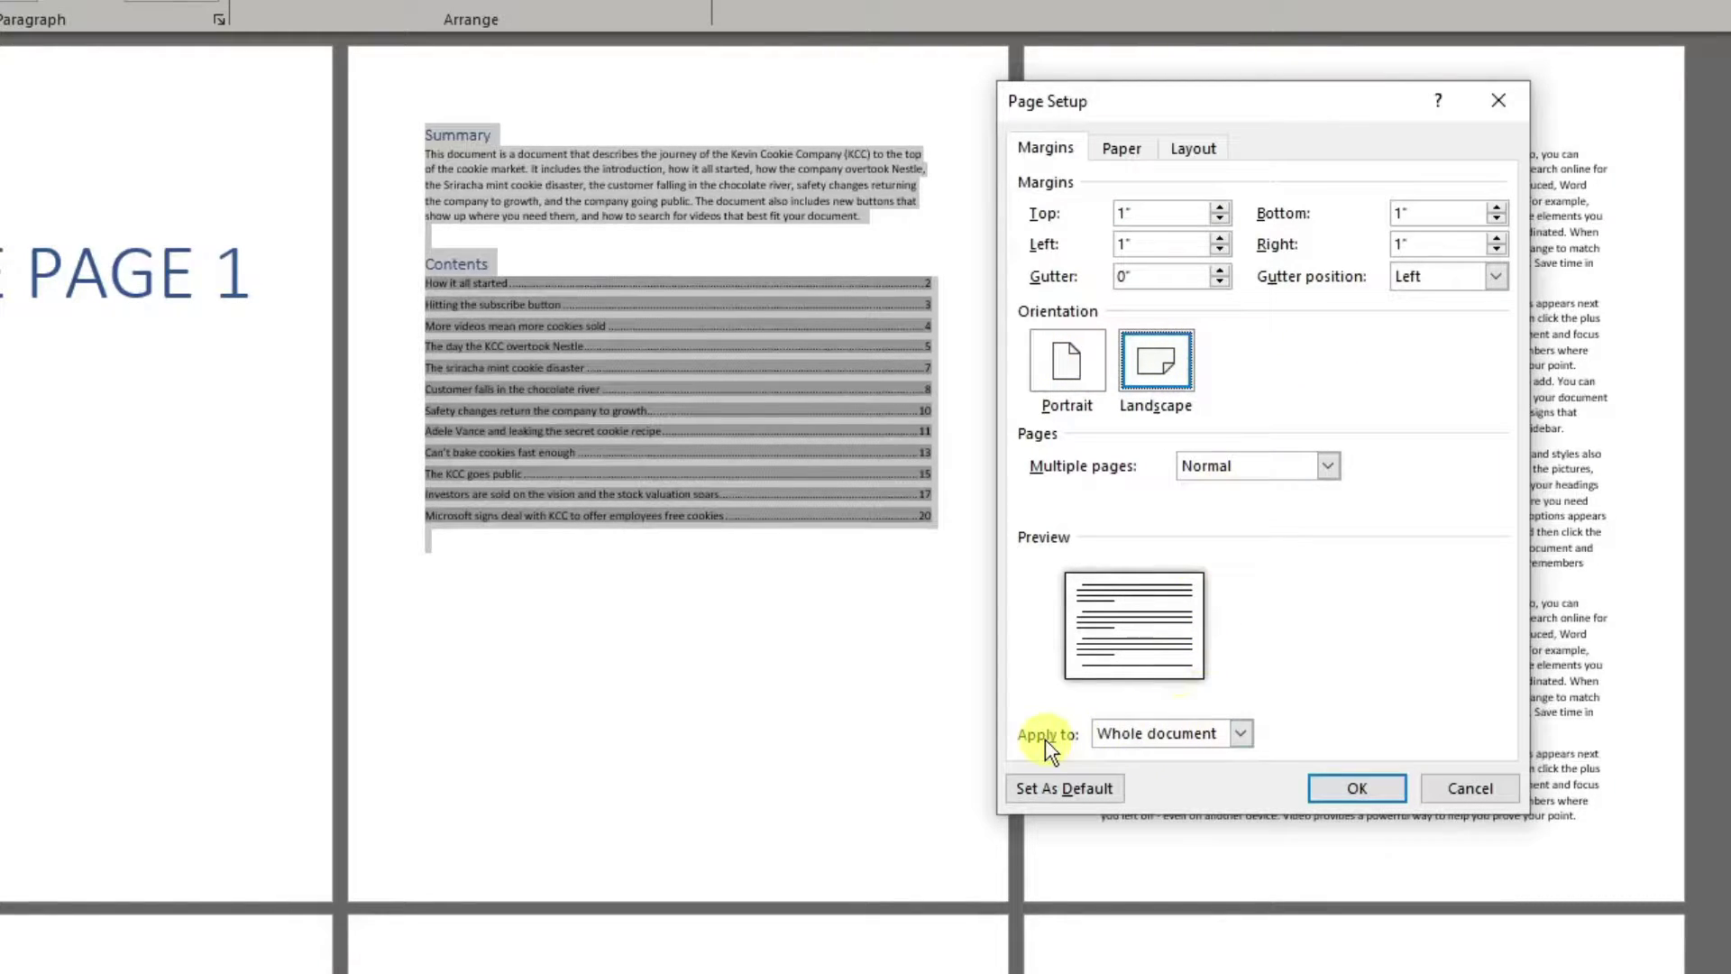
left_click(1239, 732)
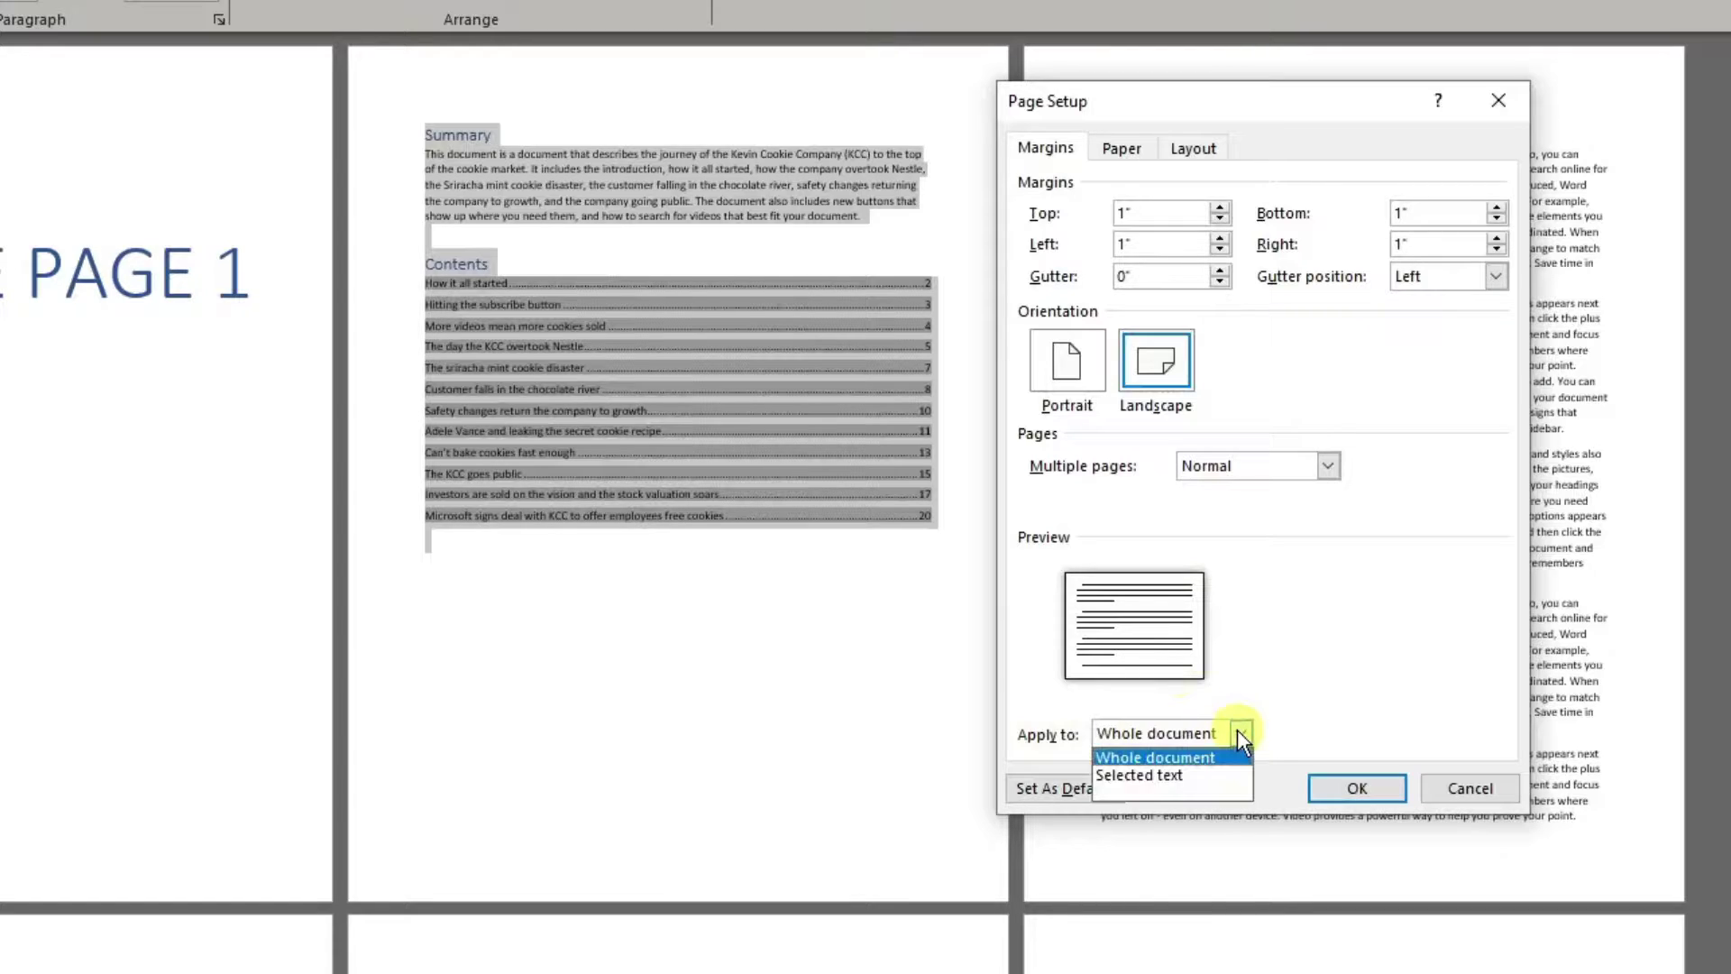
left_click(1191, 776)
left_click(1335, 788)
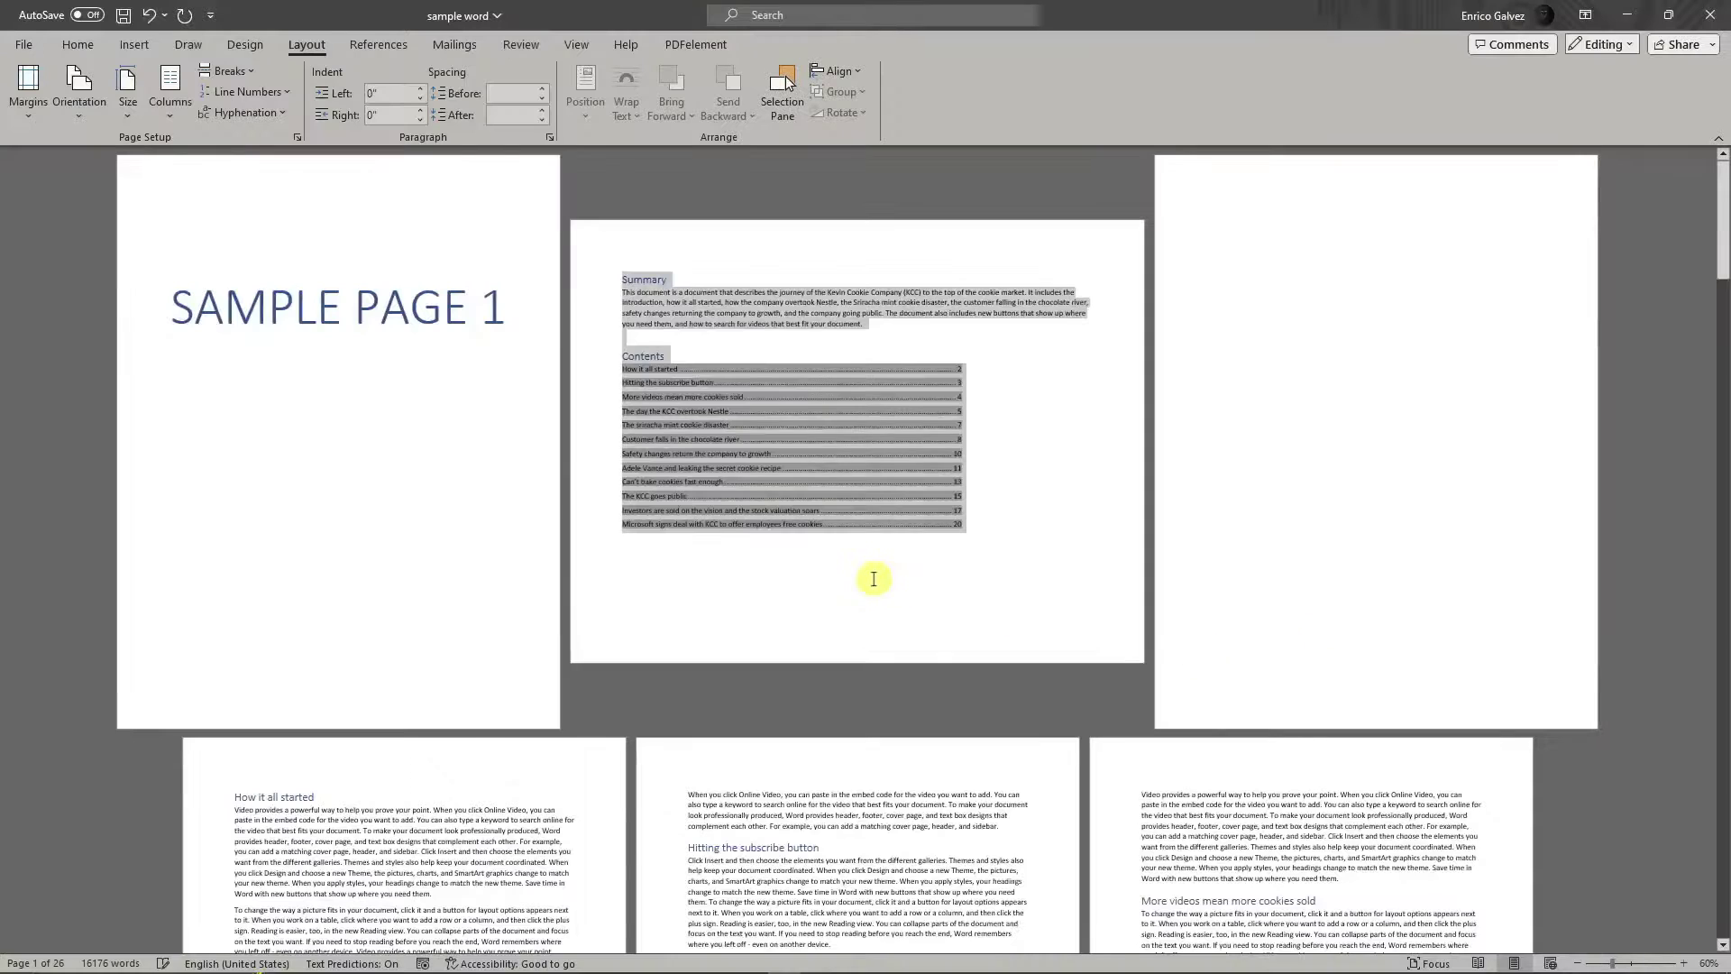
left_click(798, 628)
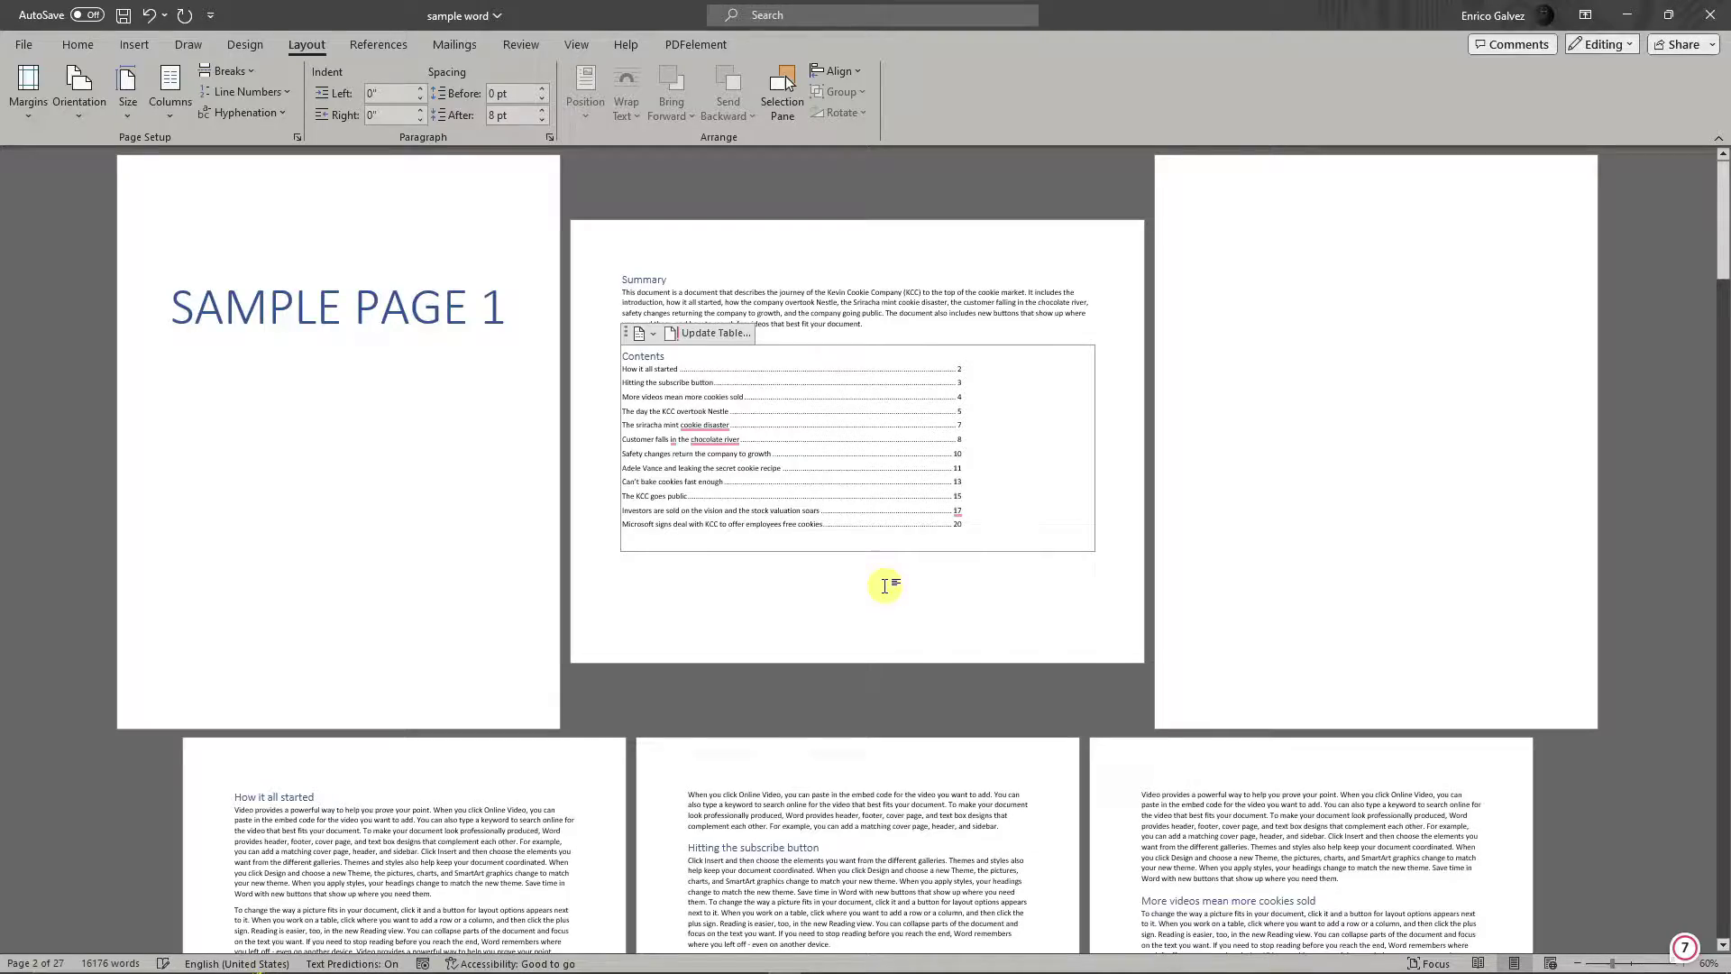
From the start of page 25, set the orientation to Landscape in Page Setup, applied to This point forward
scroll(885, 586, "down", 5)
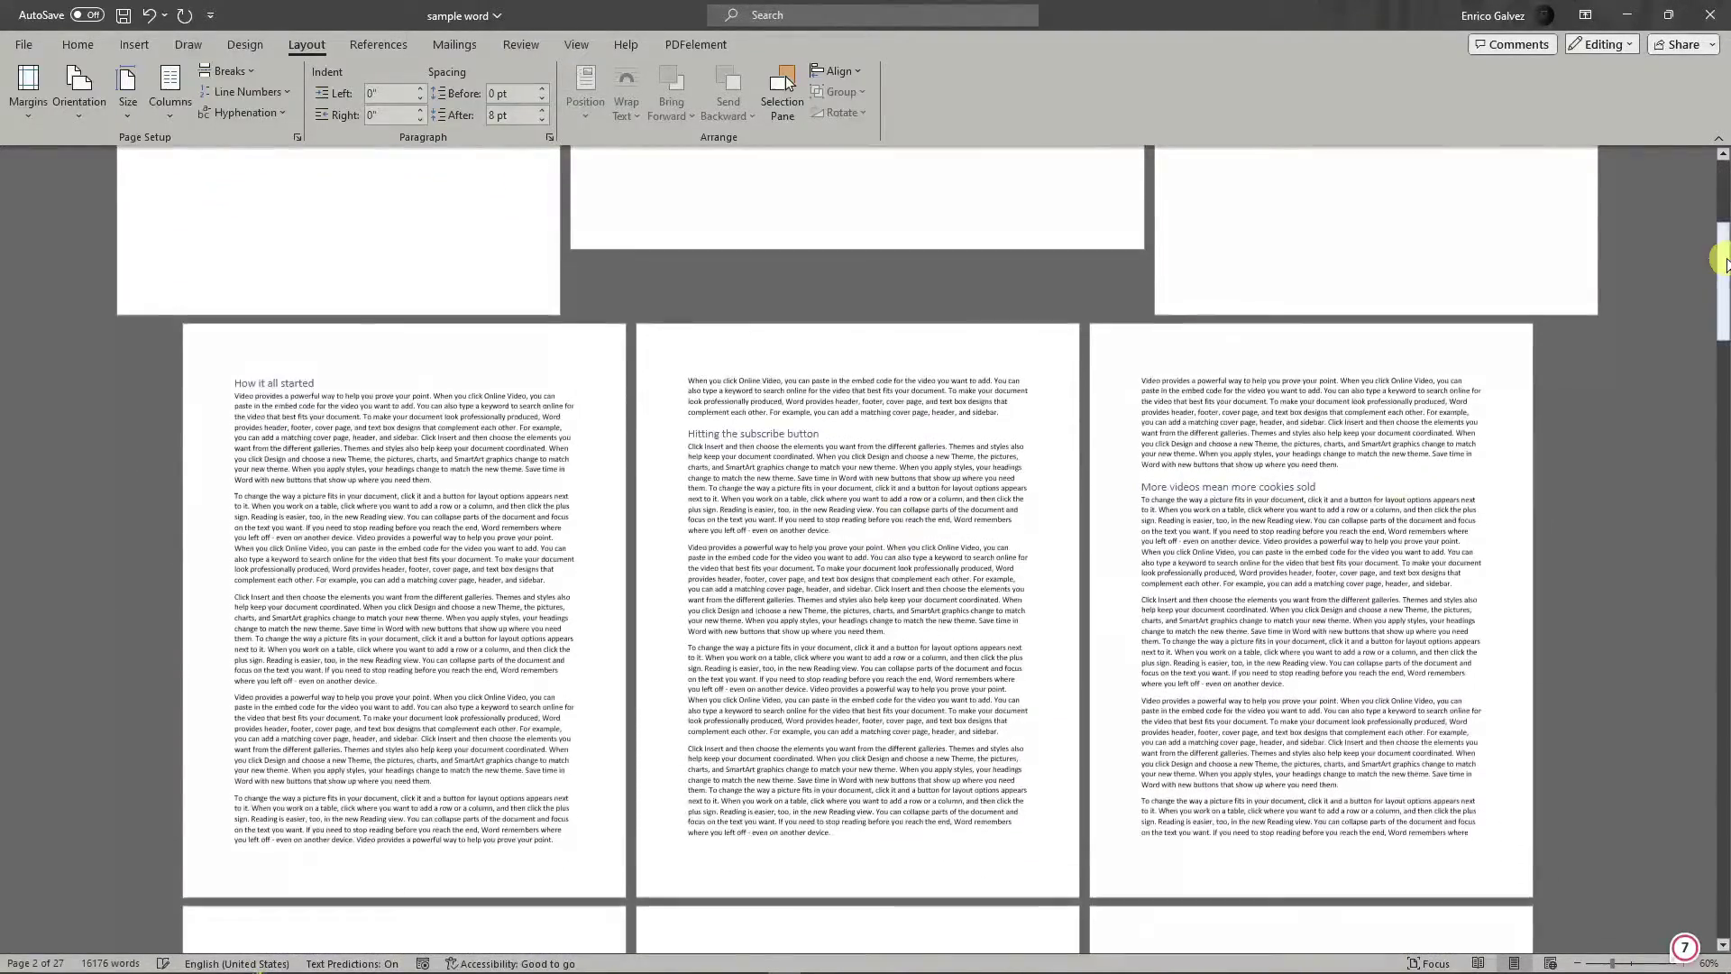
left_click_drag(1724, 263, 1723, 806)
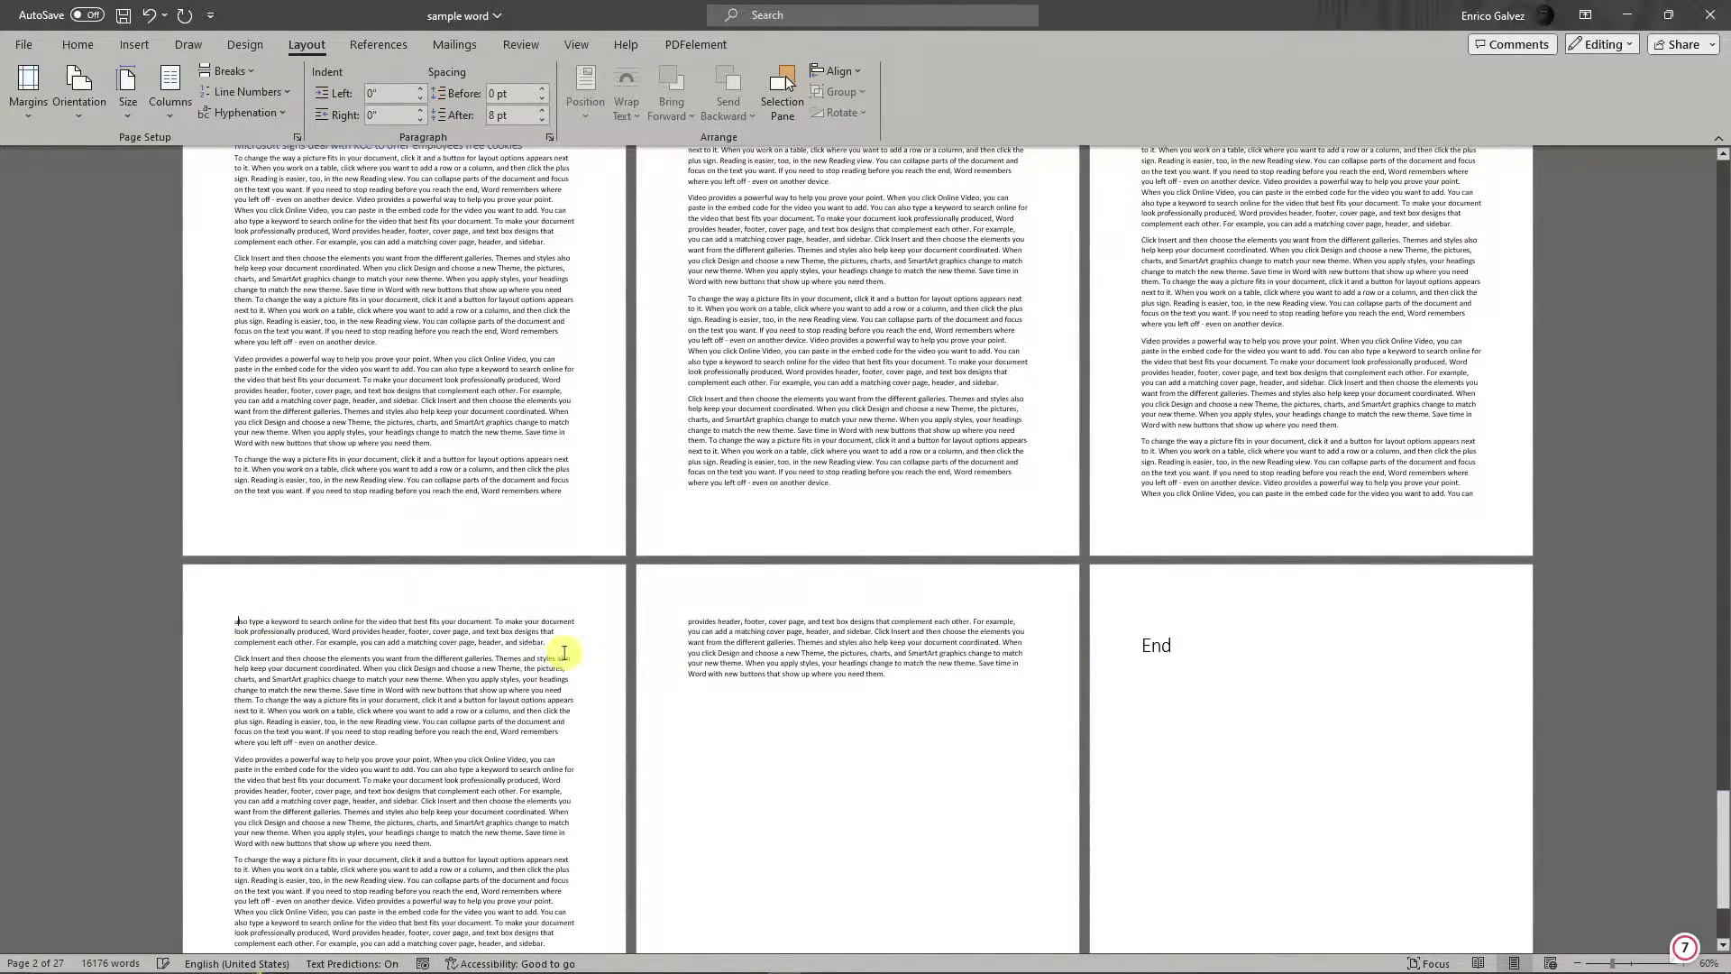
scroll(564, 652, "down", 1)
left_click(232, 547)
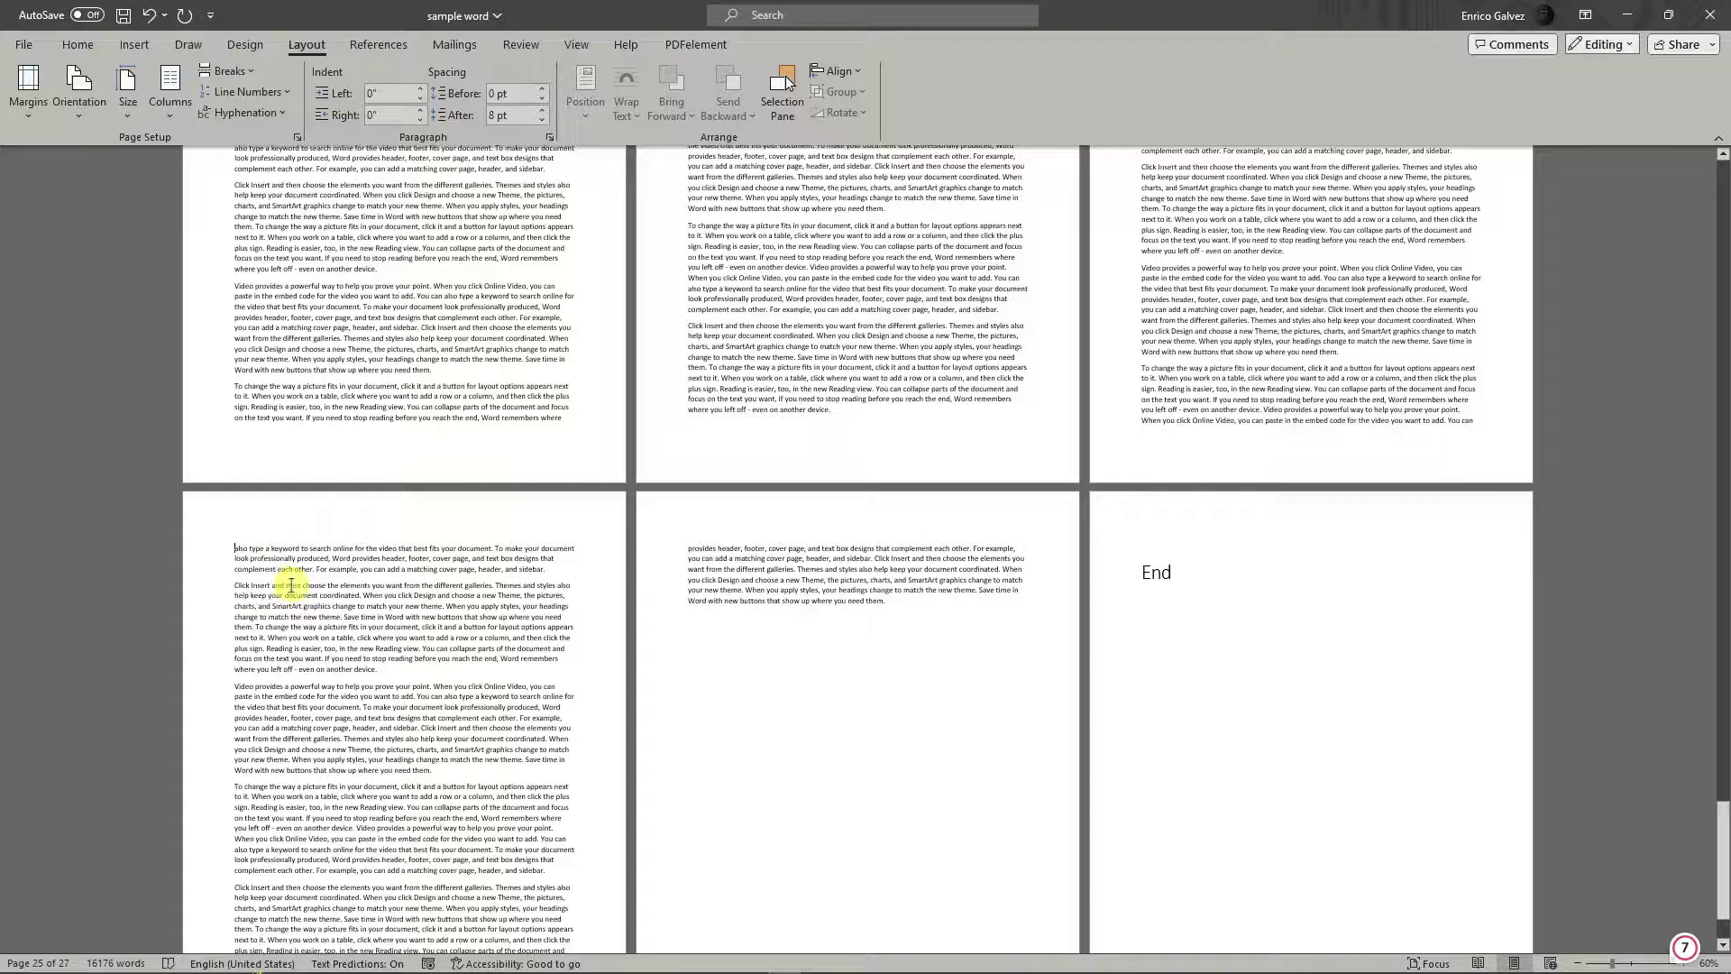
left_click(298, 137)
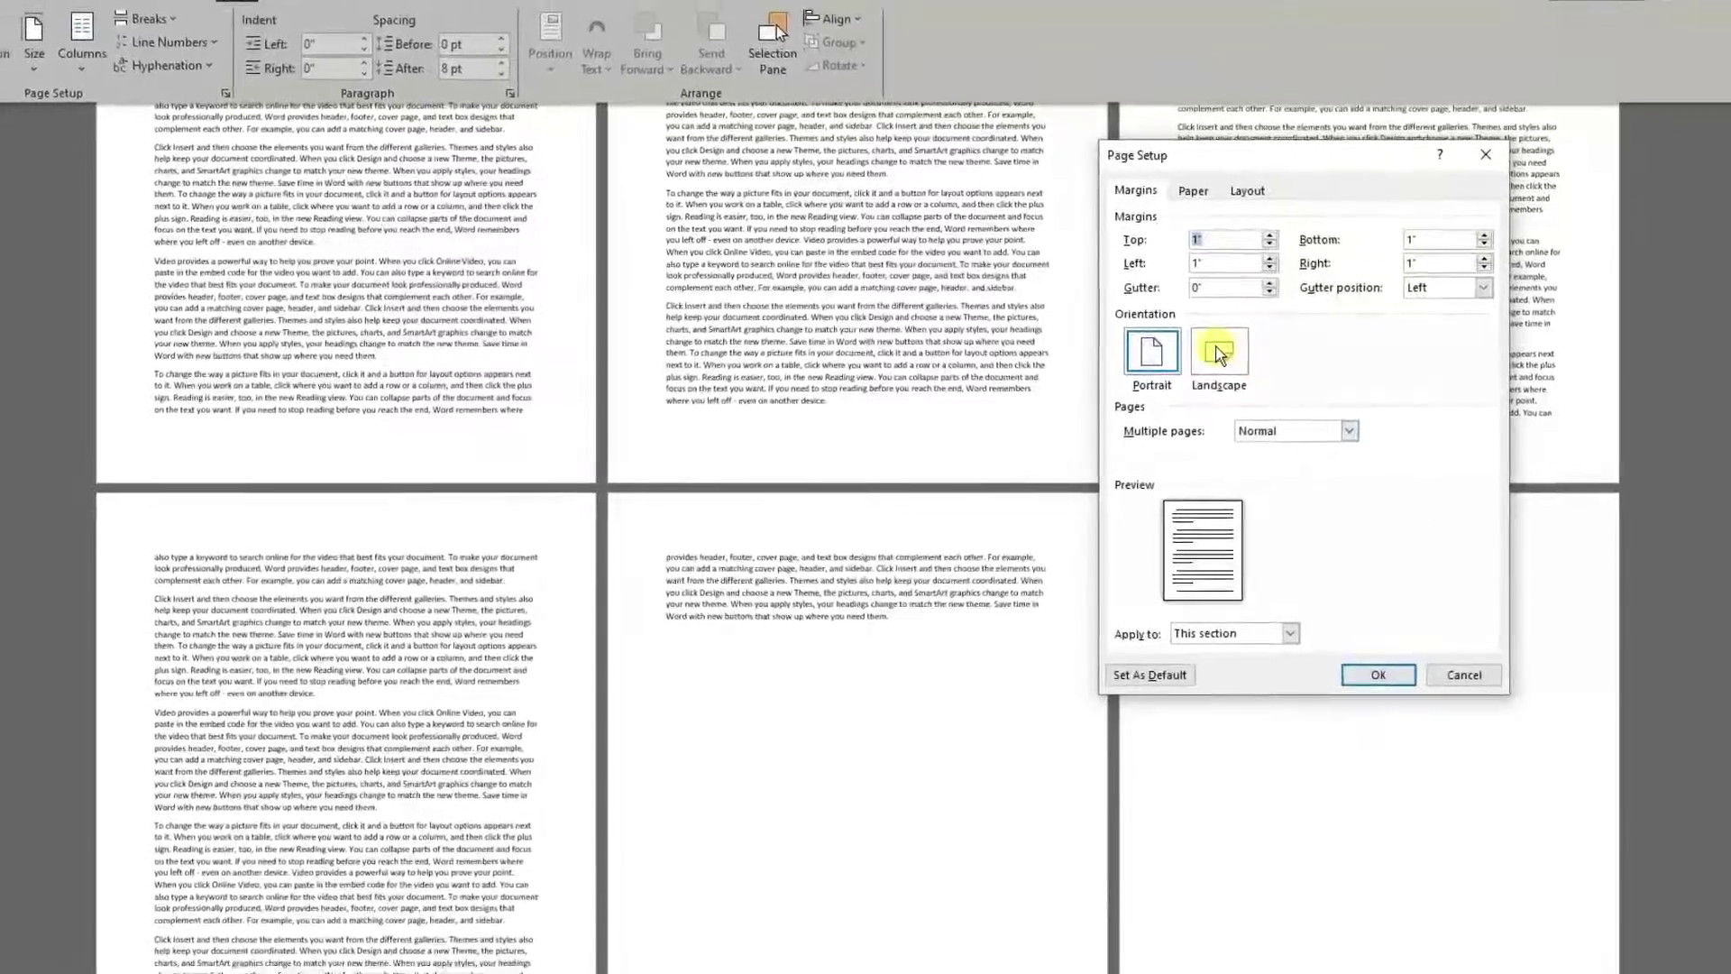
left_click(1178, 365)
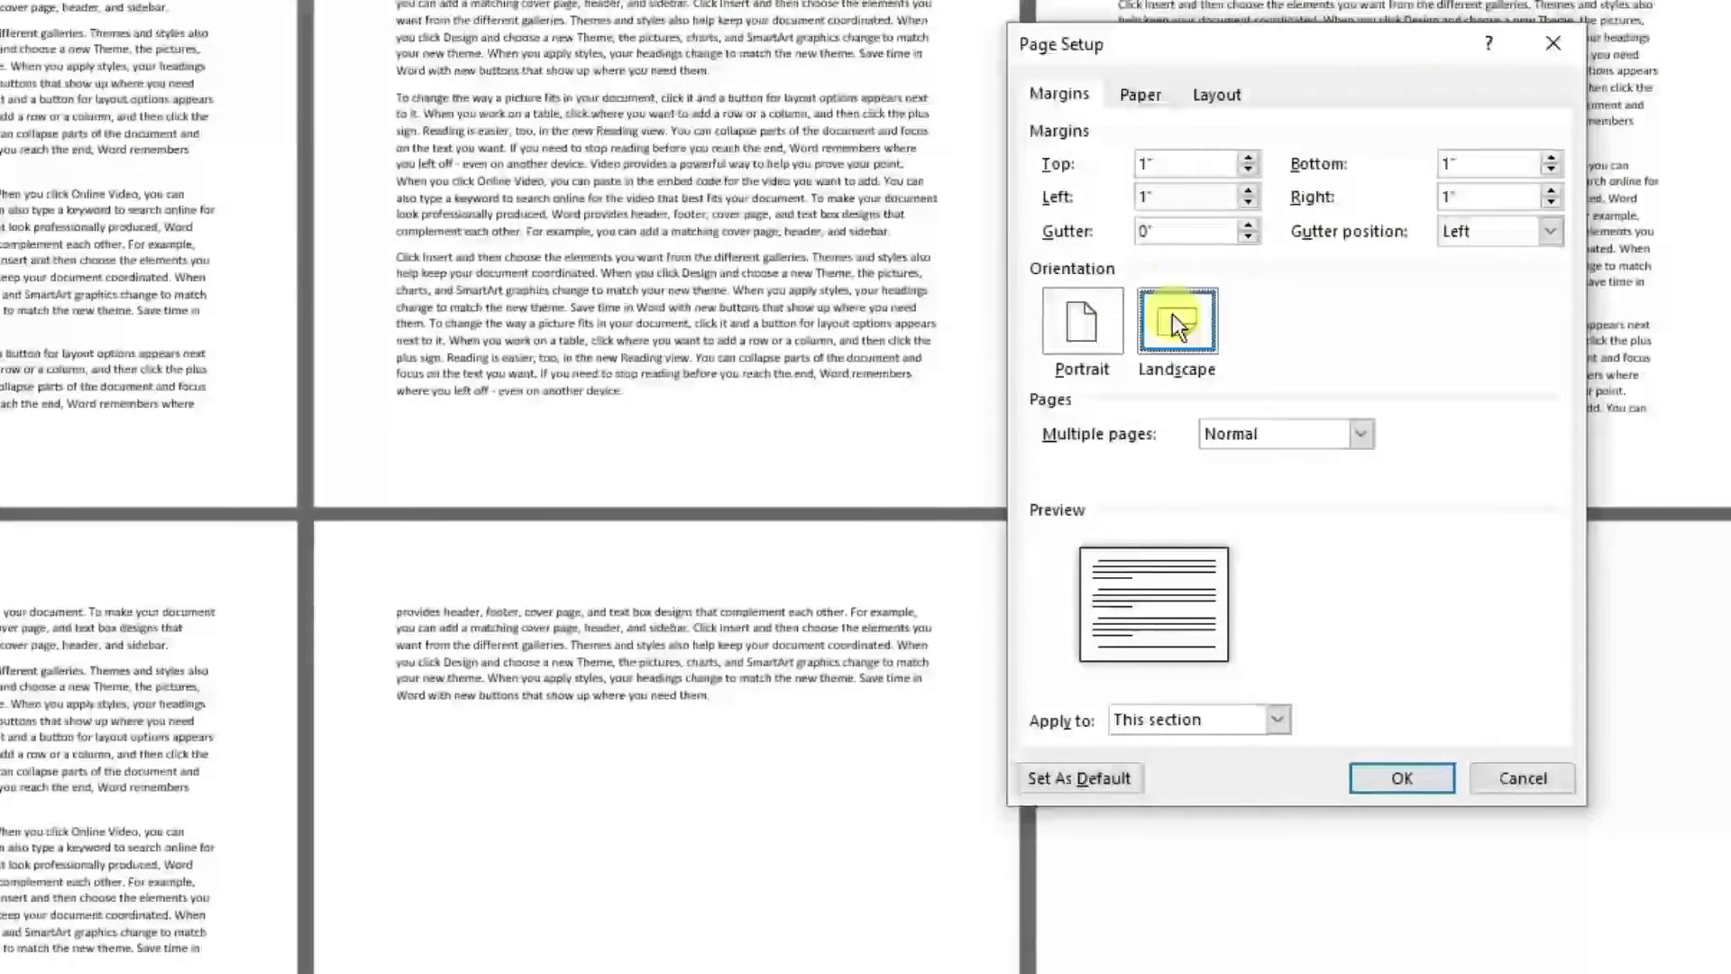
left_click(1280, 720)
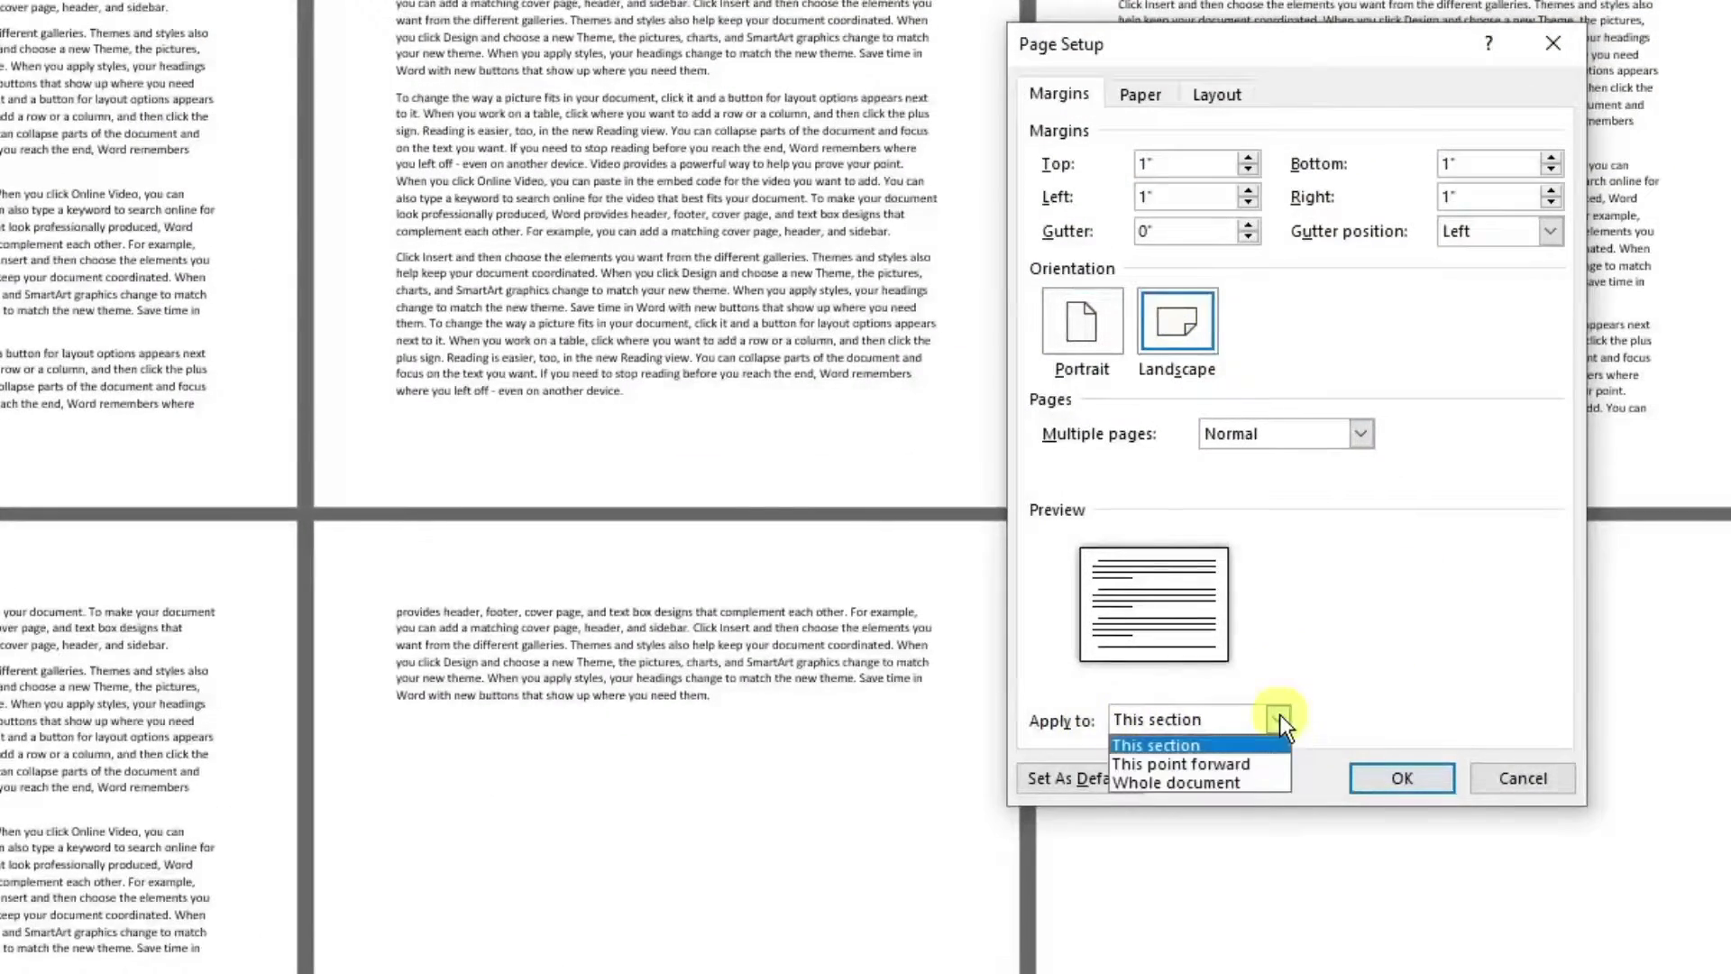
left_click(1240, 764)
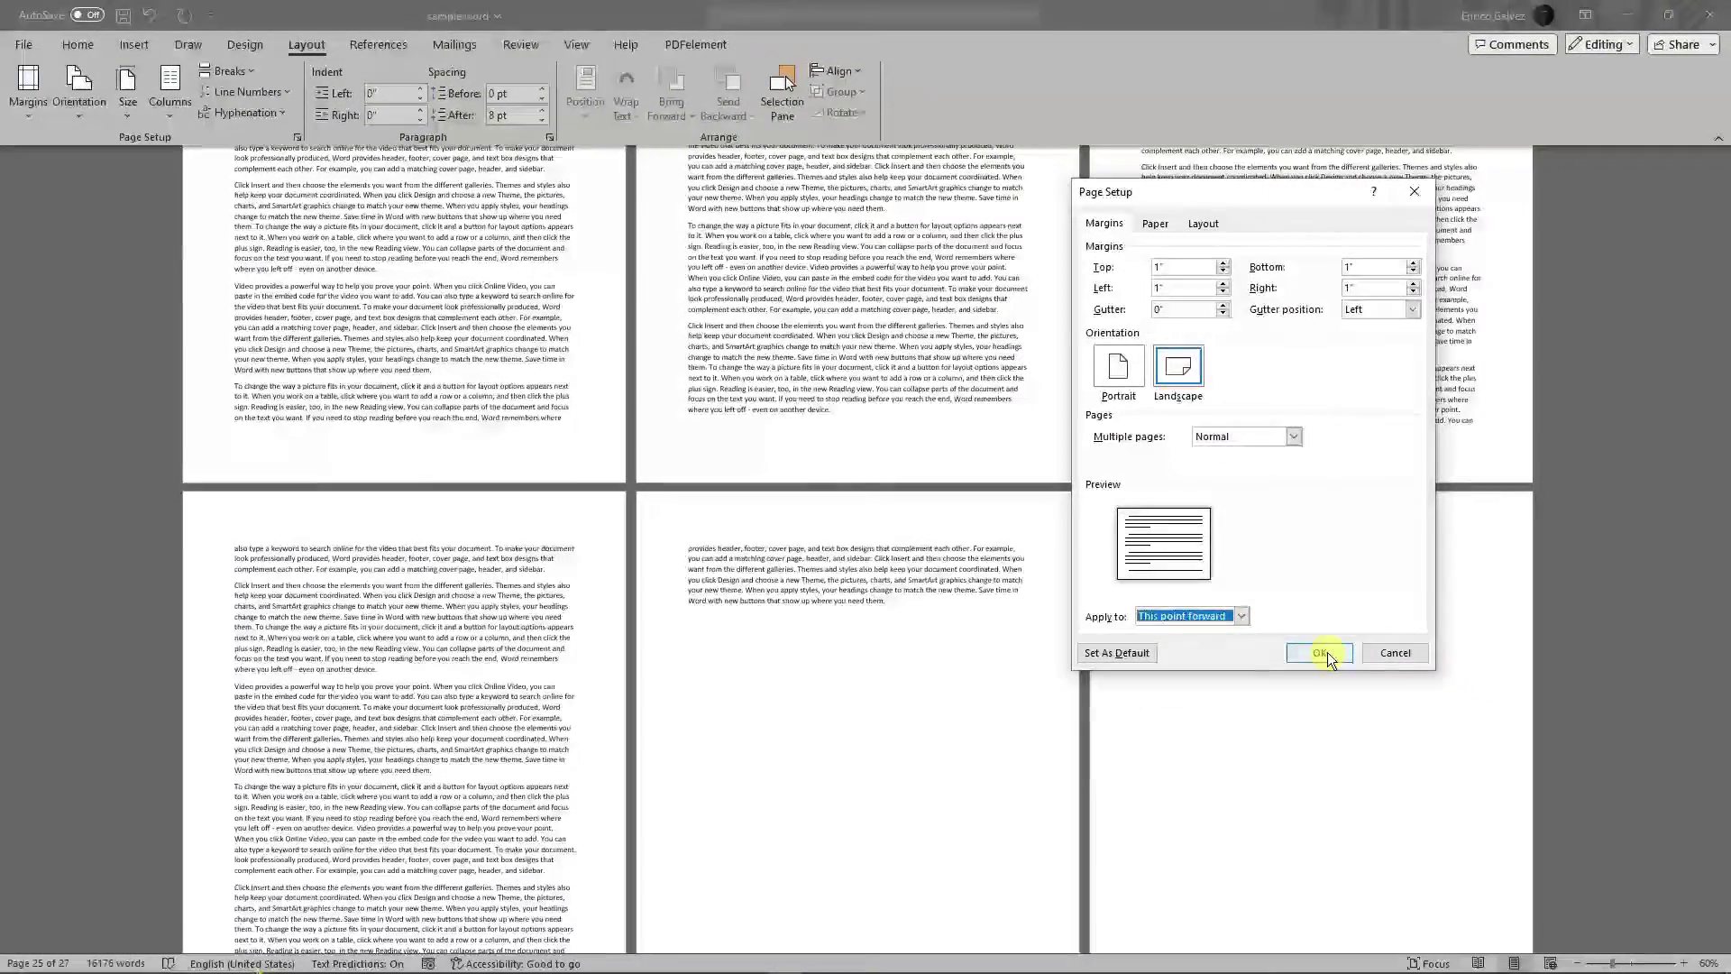
left_click(1377, 739)
scroll(1318, 659, "down", 3)
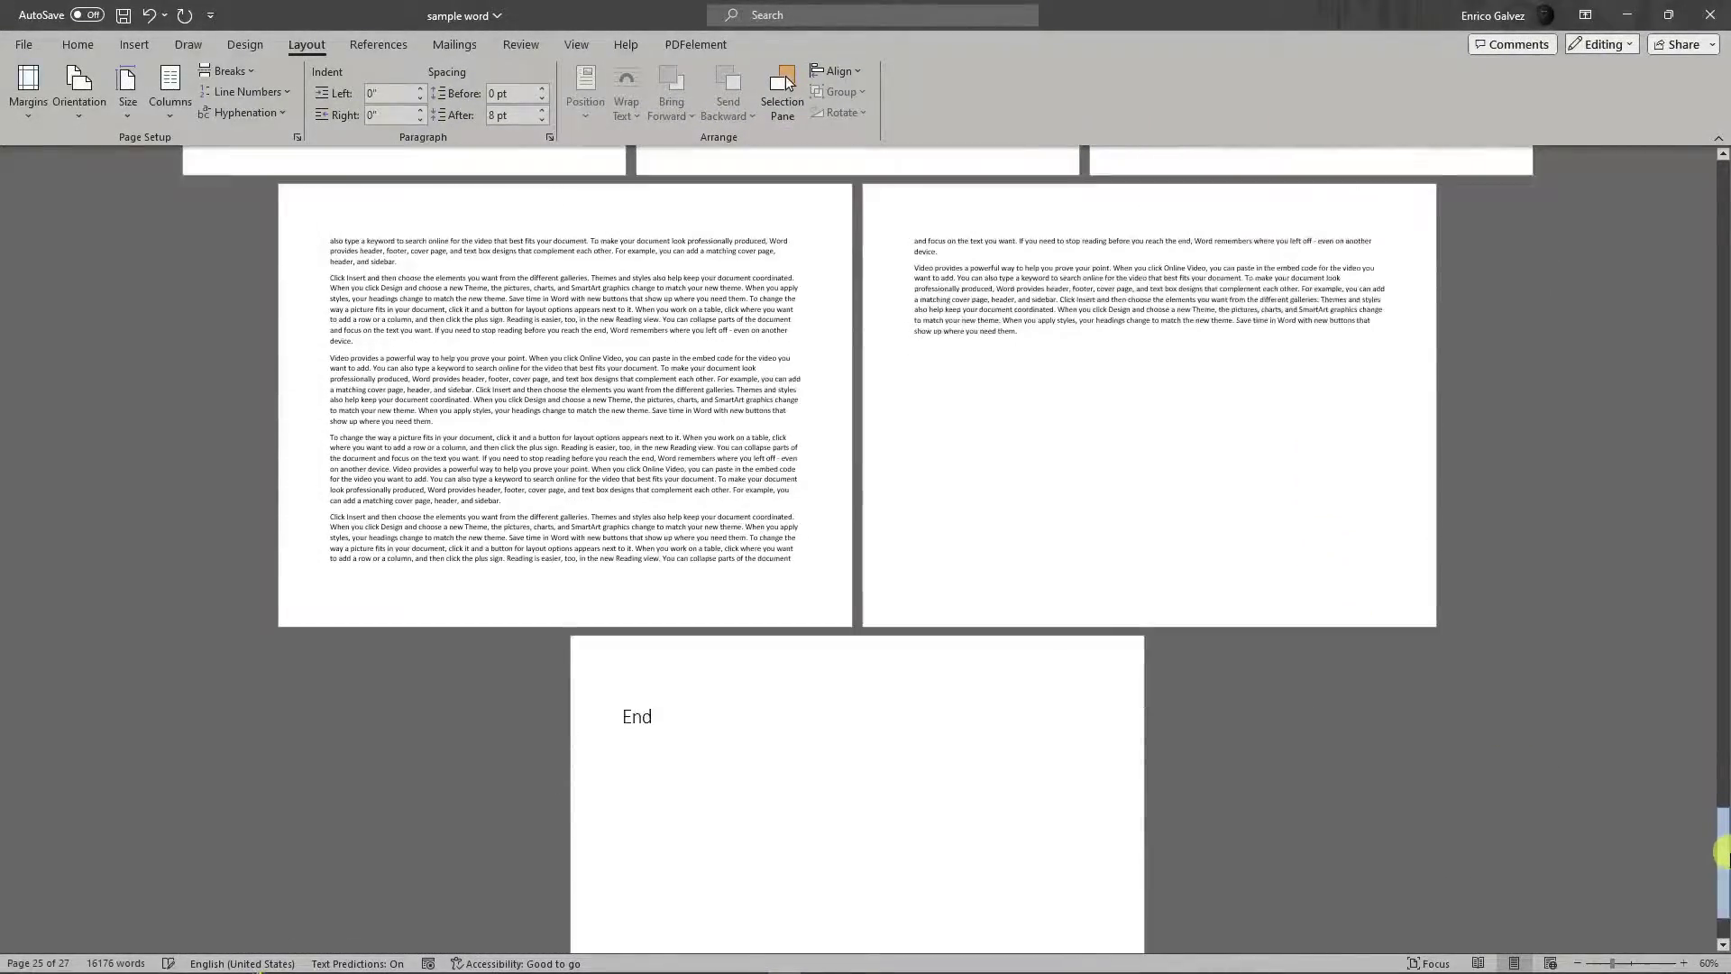
mouse_move(1723, 857)
left_mouse_down()
mouse_move(1723, 873)
mouse_move(1724, 814)
mouse_move(1723, 844)
left_mouse_up()
Return the section starting at page 25 to Portrait orientation
left_click(407, 240)
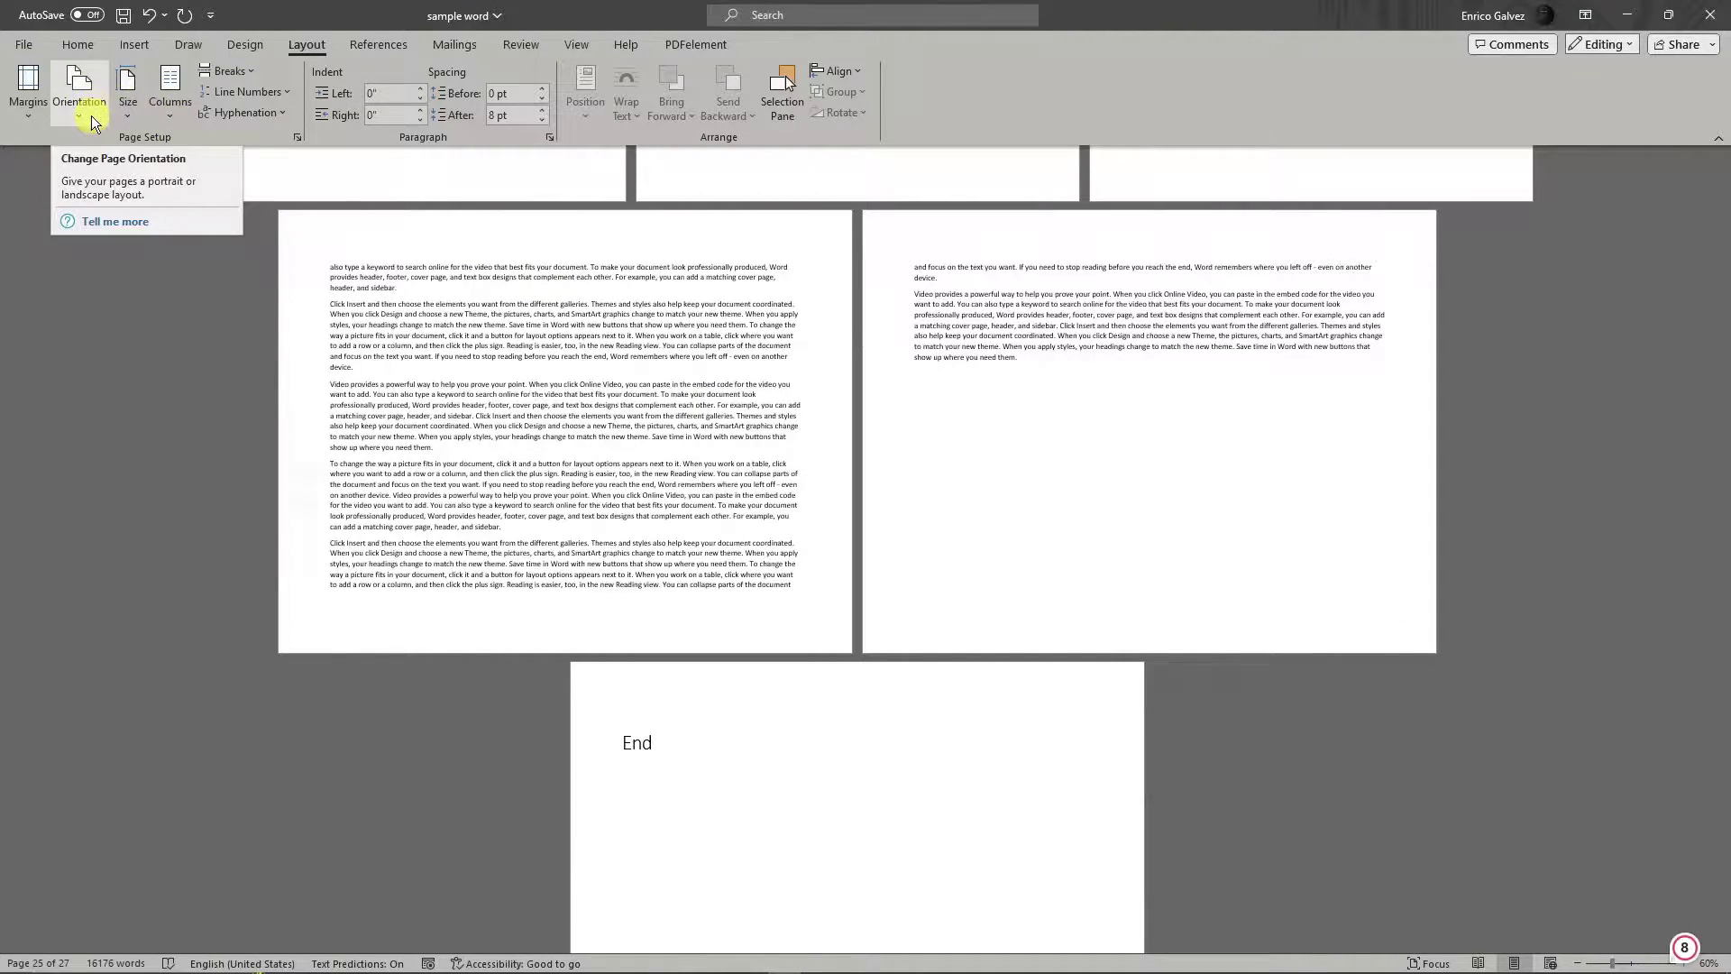
left_click(90, 112)
left_click(121, 157)
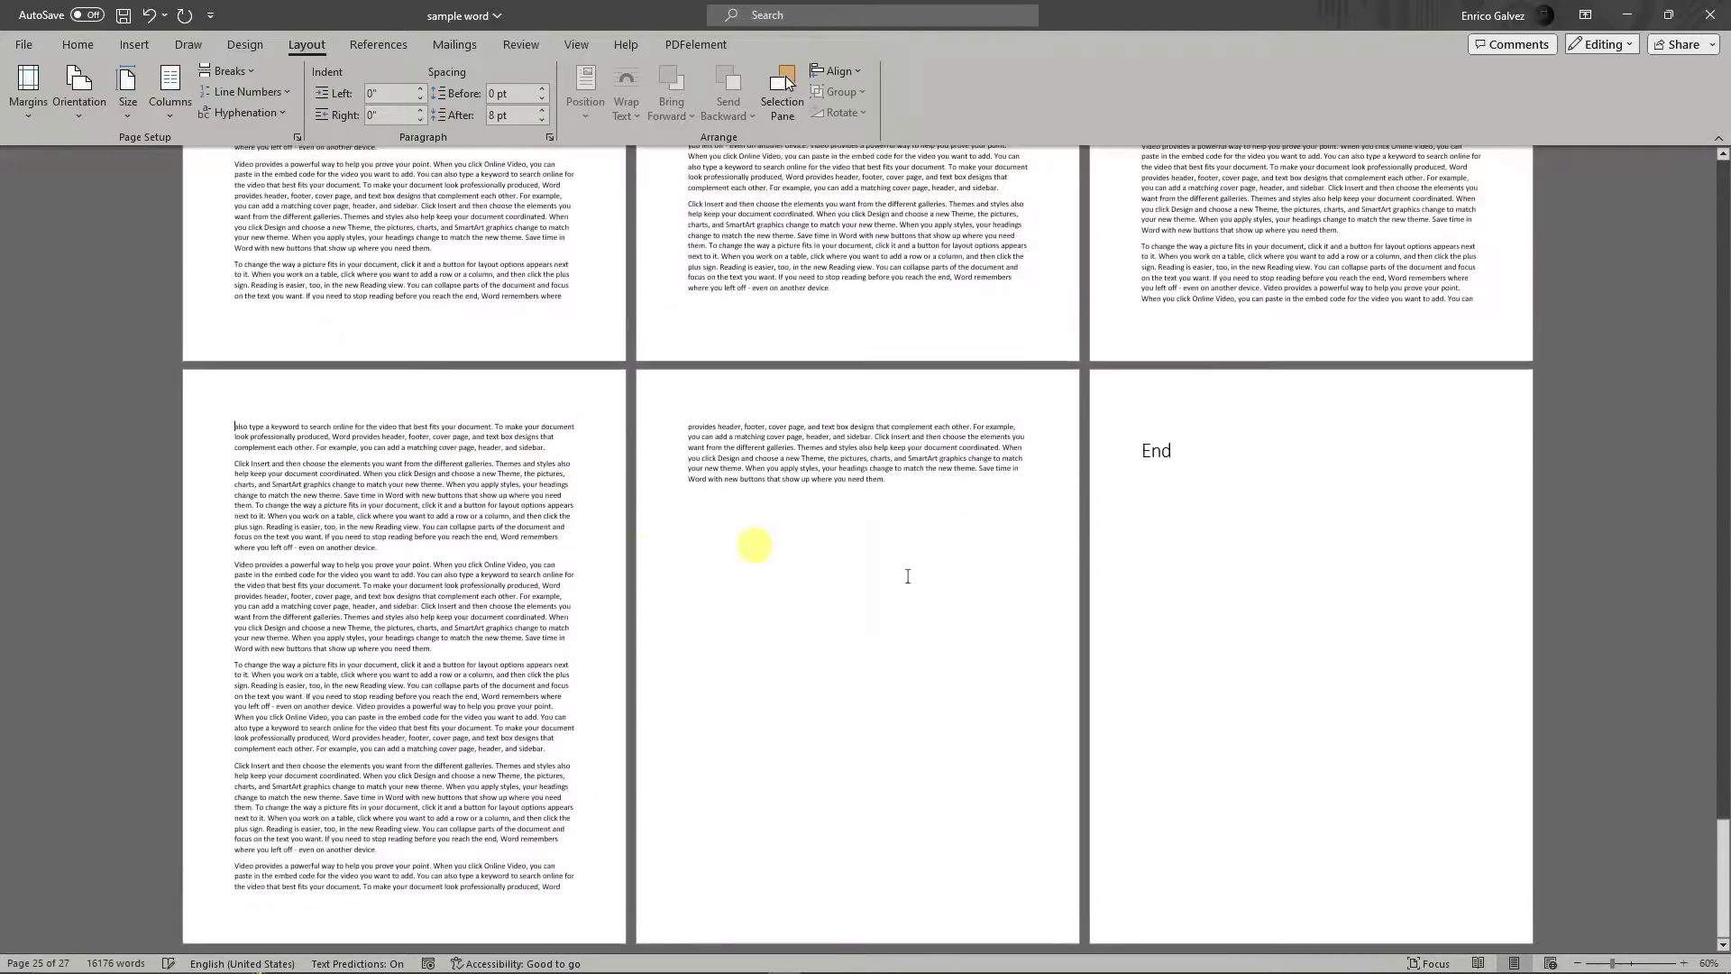
Set the Summary and Contents page back to Portrait orientation
left_click_drag(1723, 857, 1707, 262)
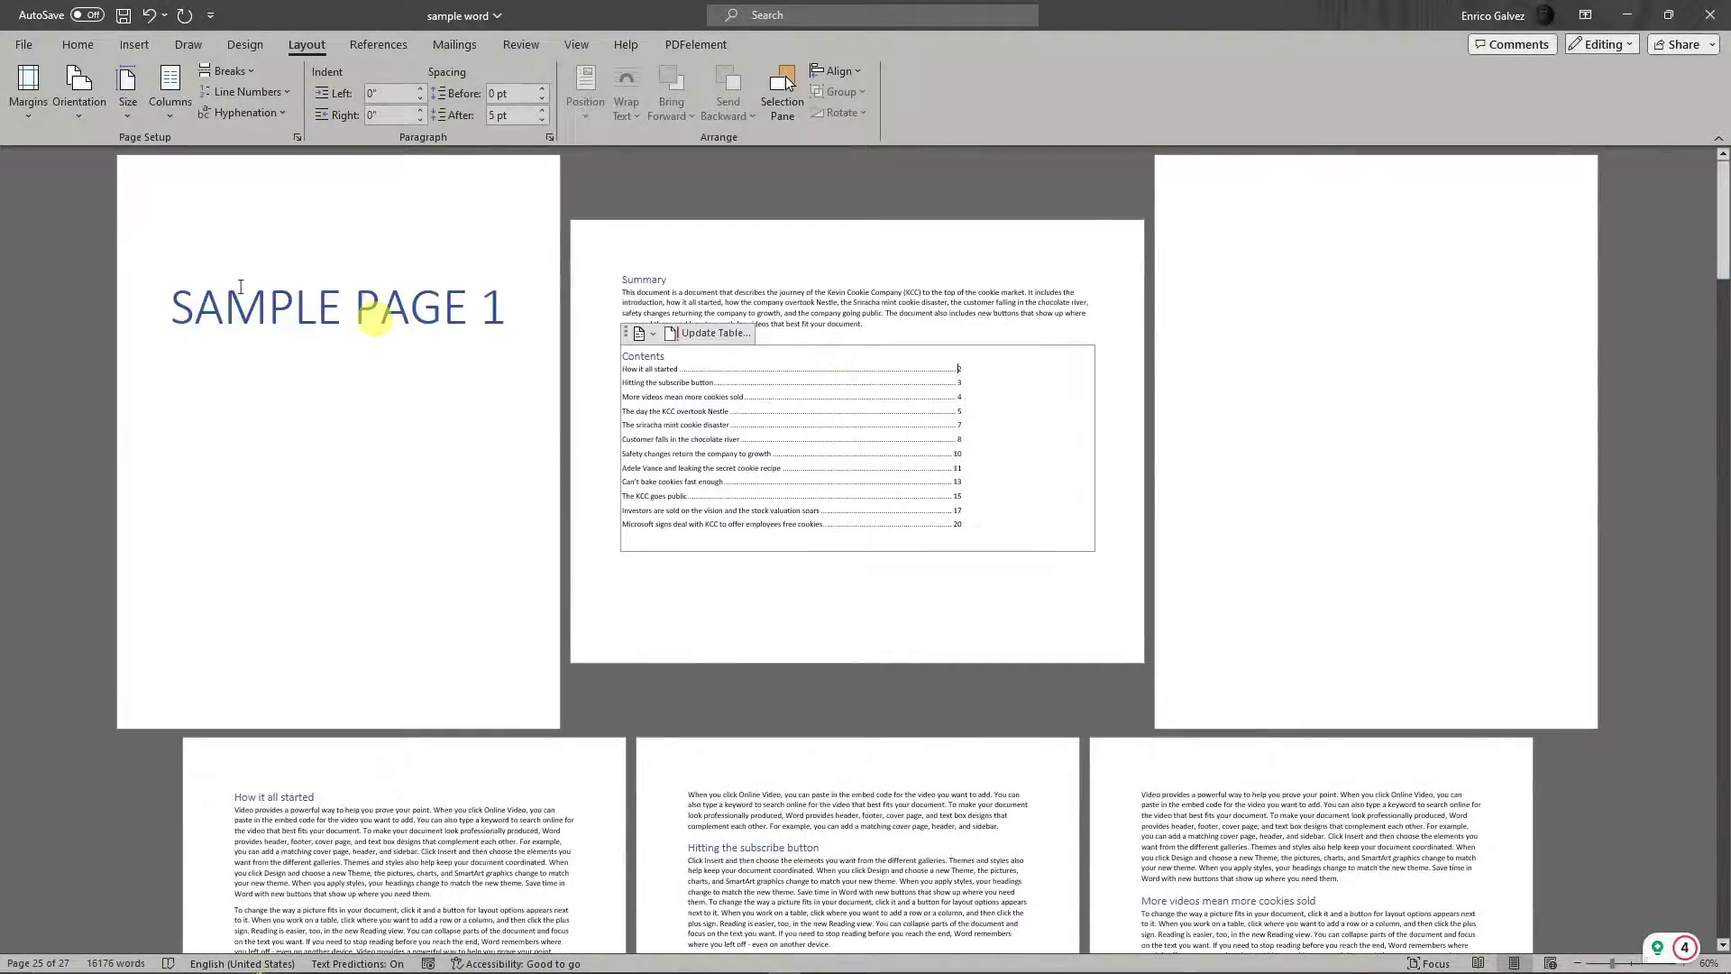
left_click(80, 99)
left_click(121, 157)
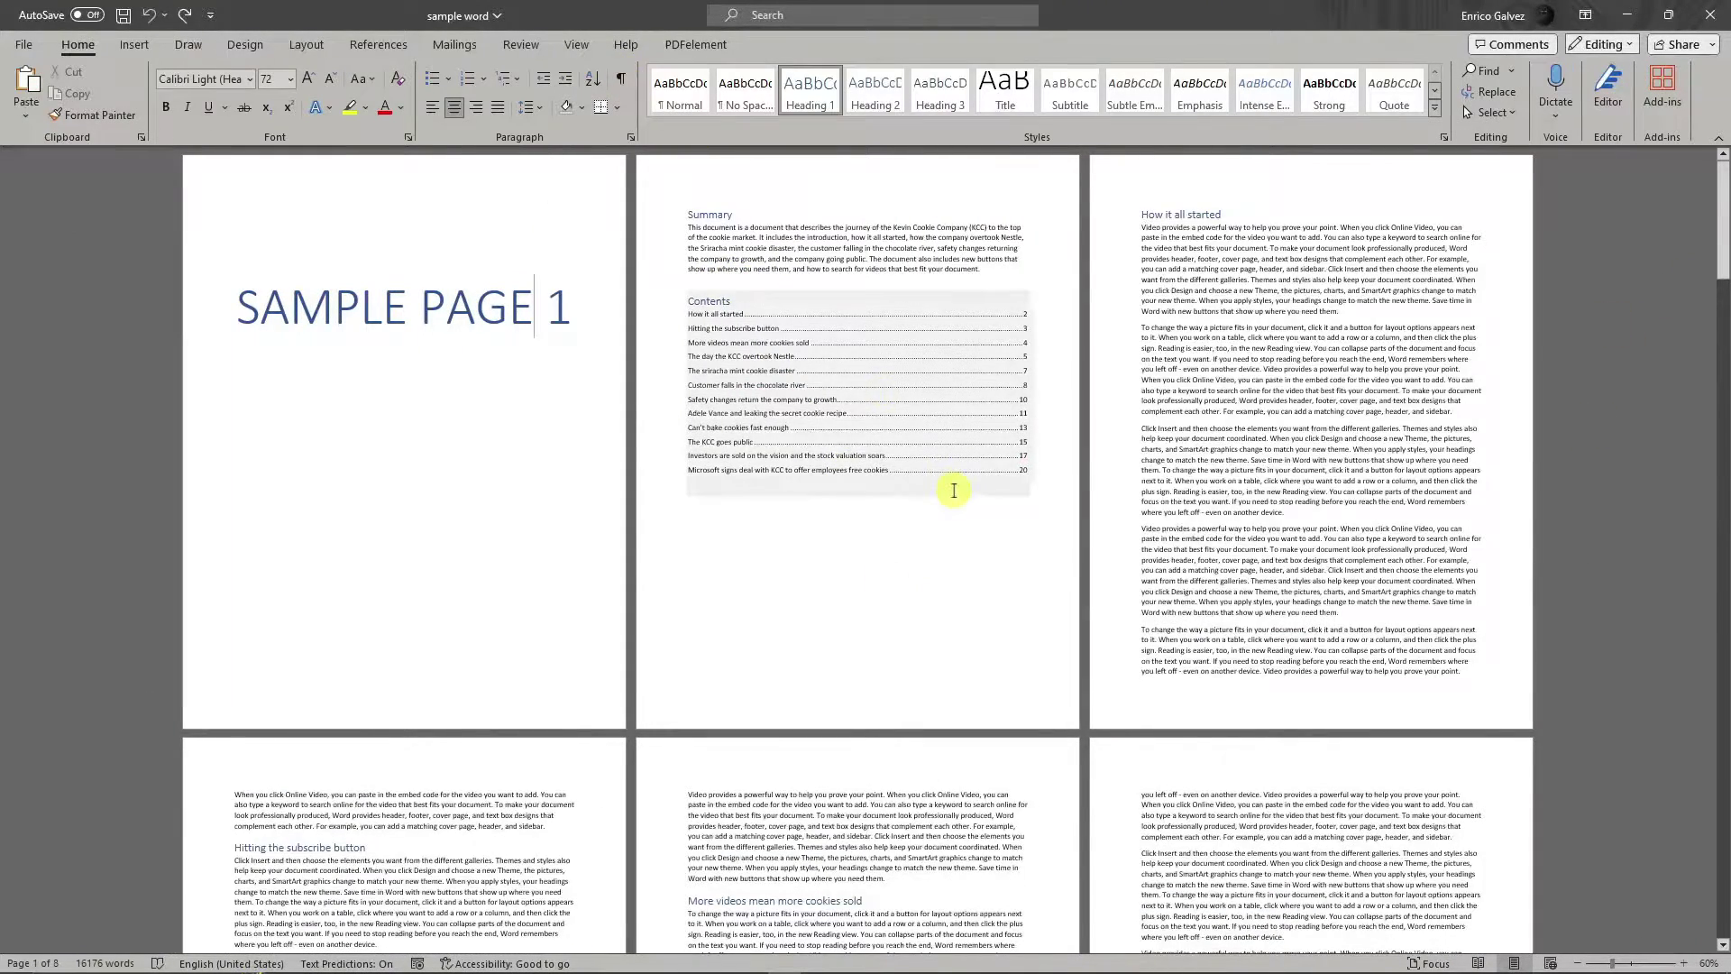
Place the text cursor in the SAMPLE PAGE 1 title on the first page
scroll(1012, 646, "down", 5)
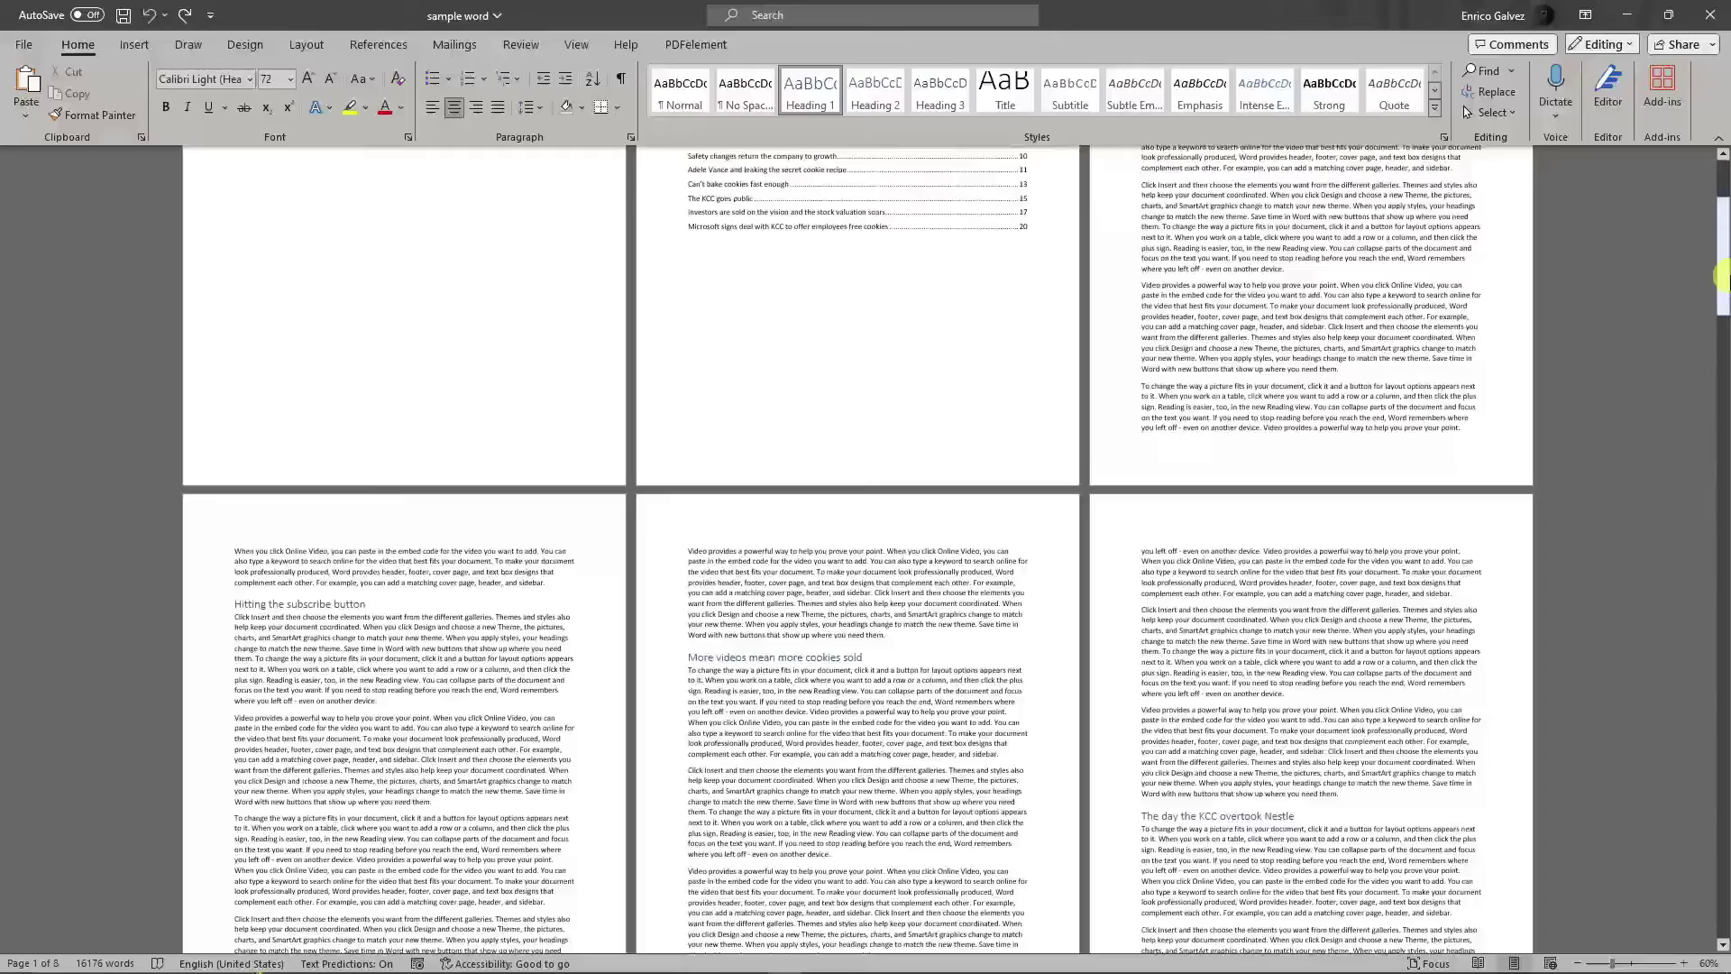
left_click_drag(1722, 276, 1722, 658)
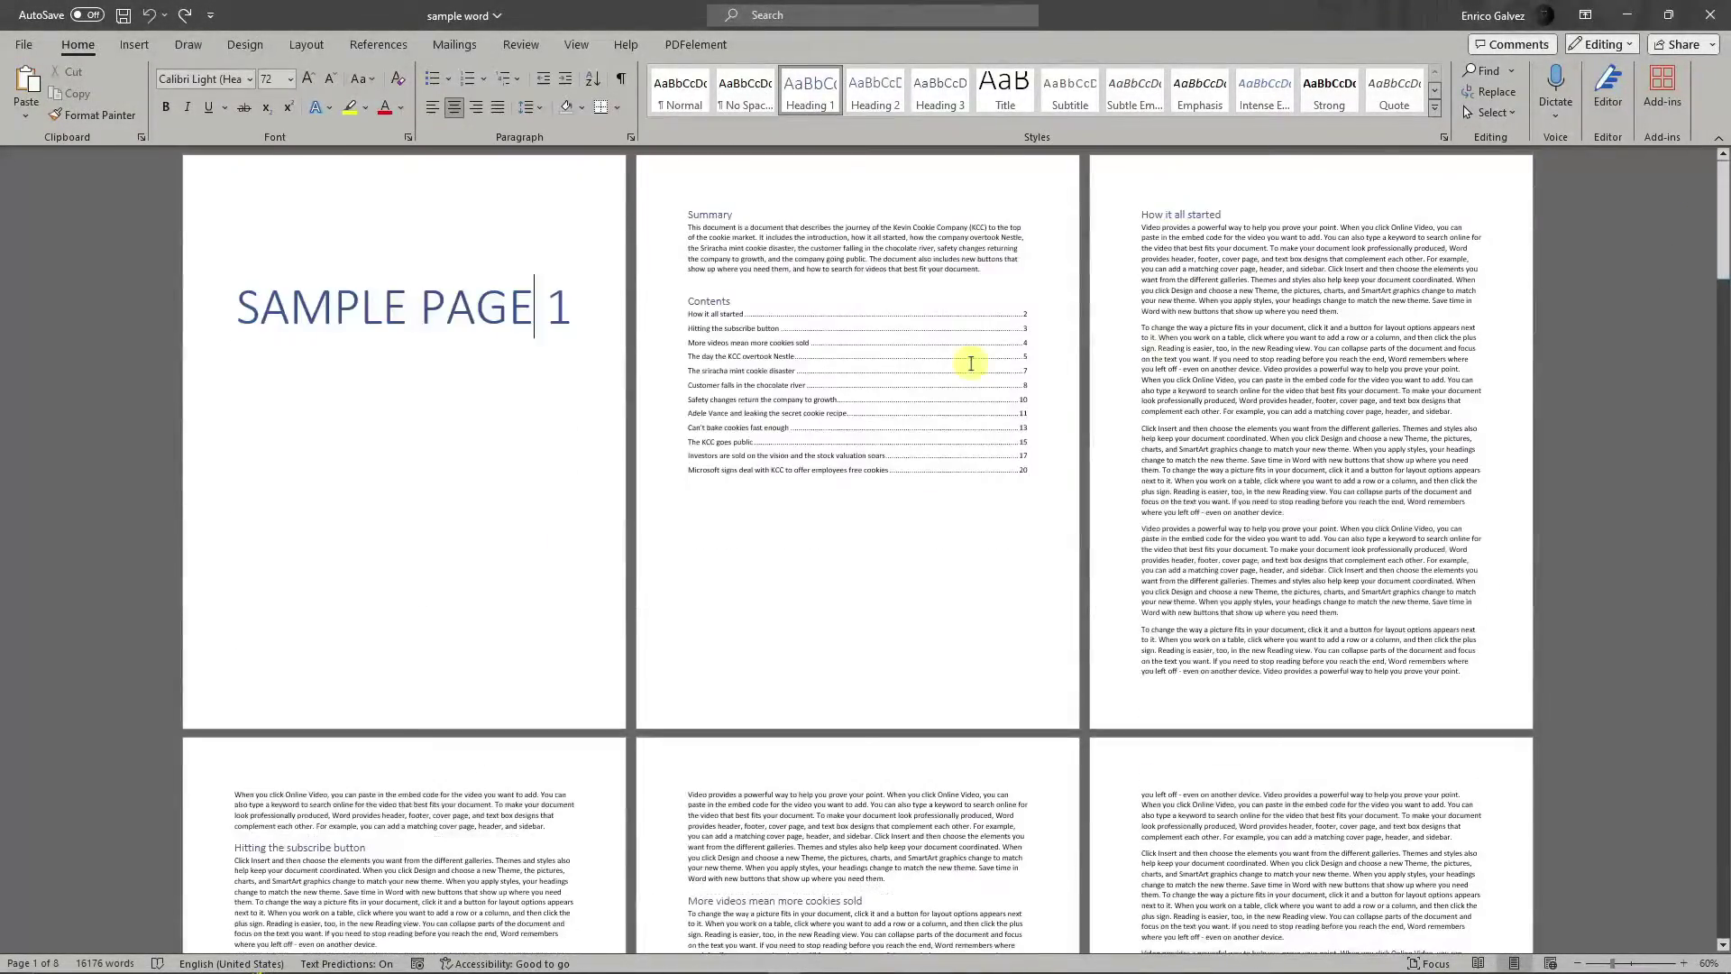
left_click(777, 528)
scroll(464, 490, "down", 2)
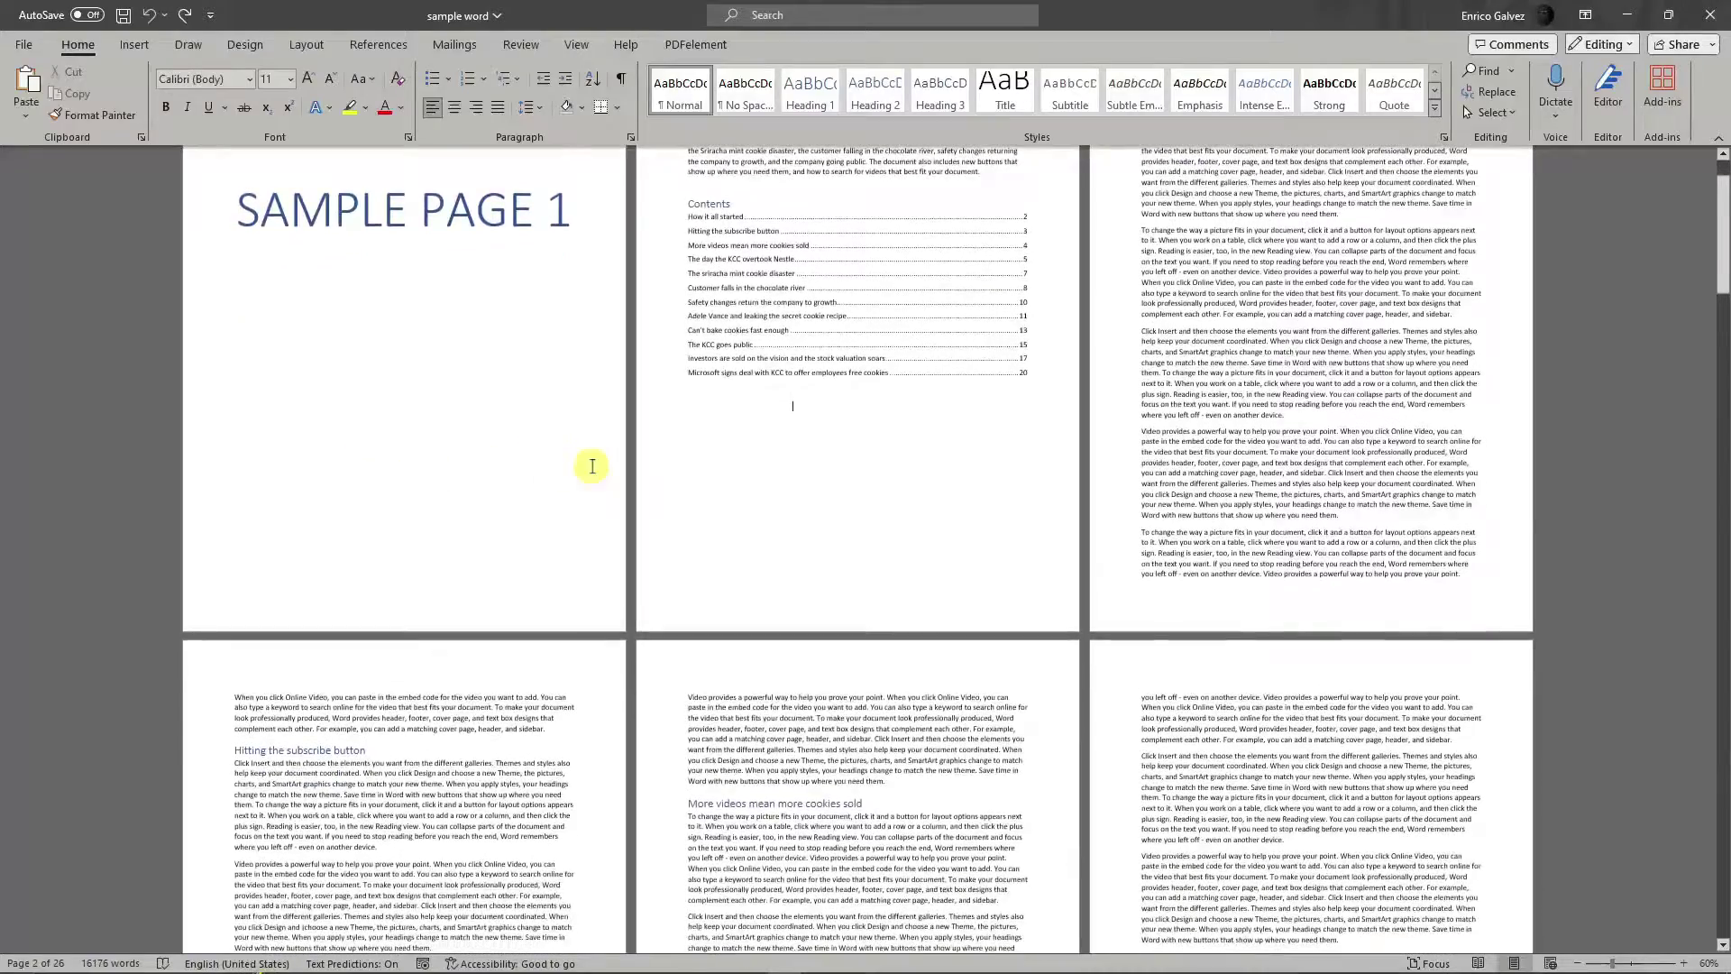
scroll(599, 463, "up", 4)
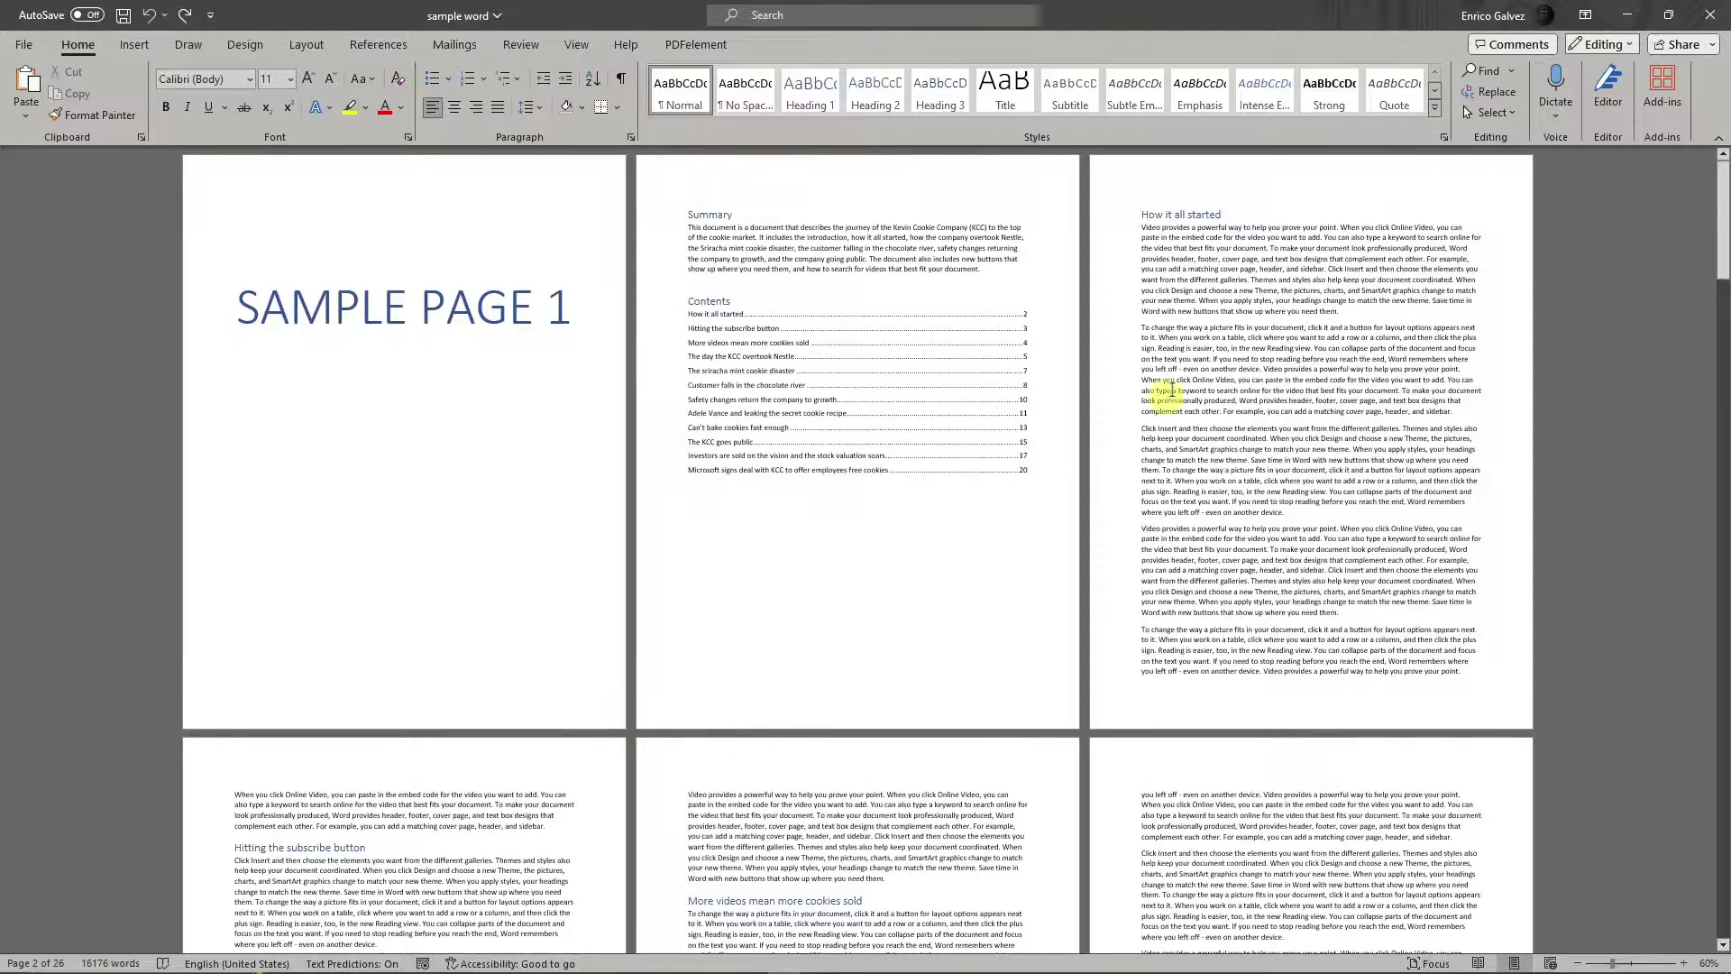
left_click(477, 449)
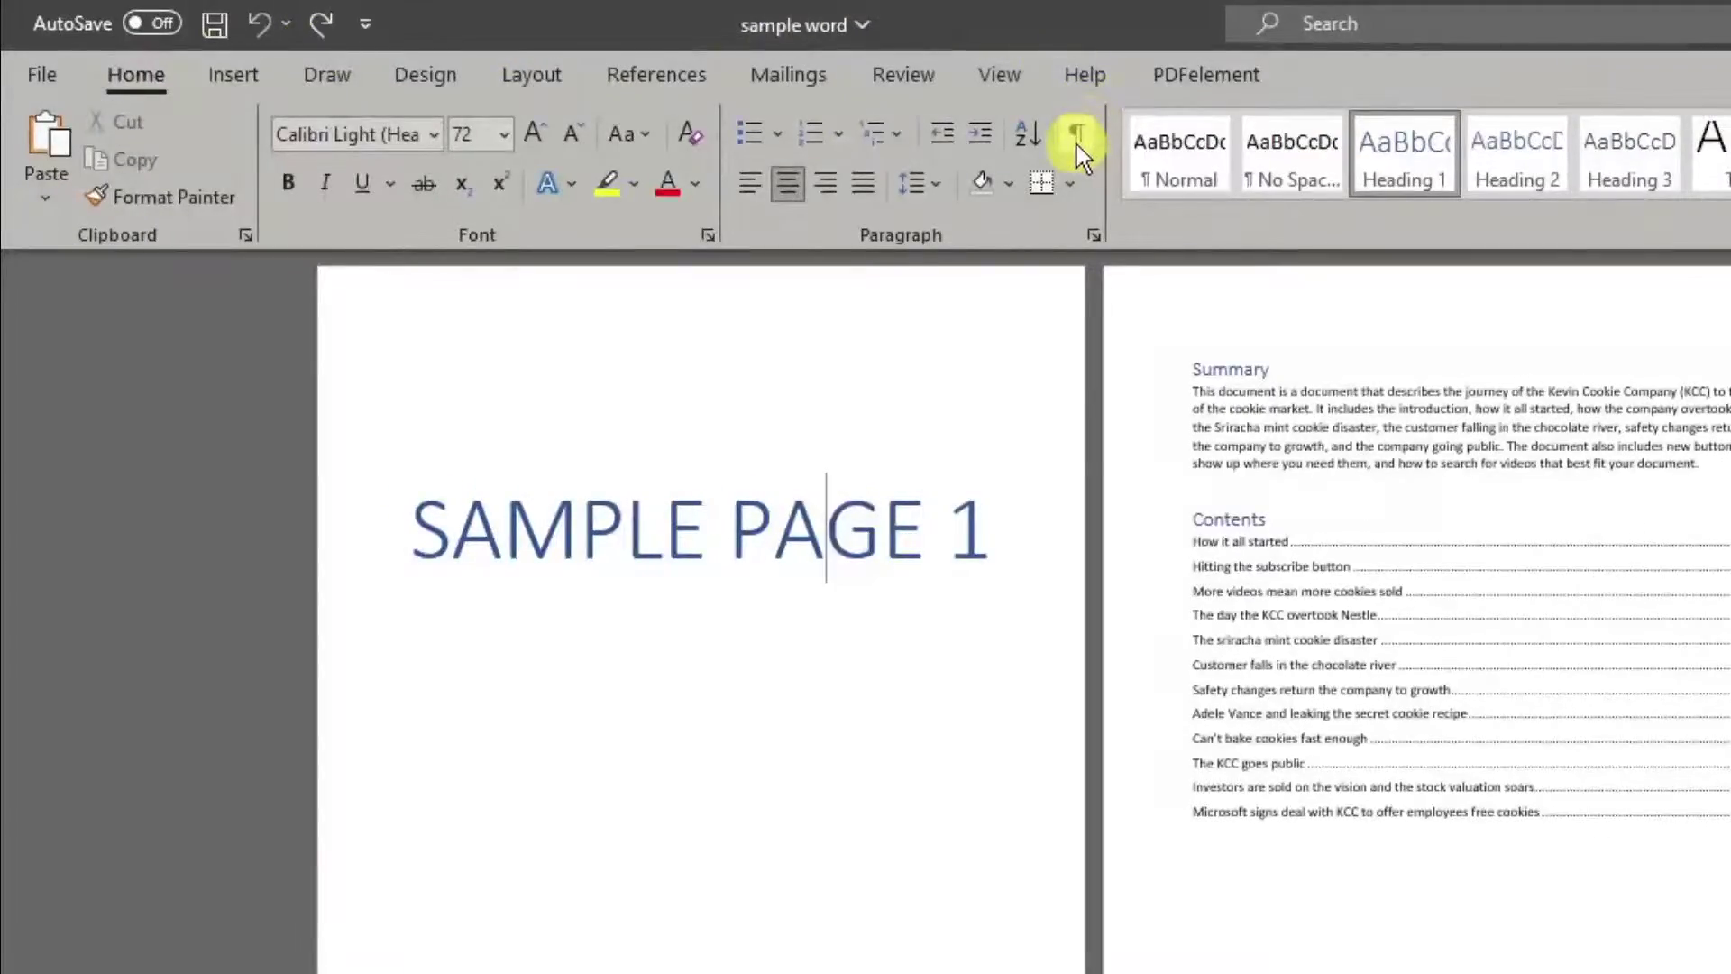
Show the paragraph marks and other hidden formatting symbols, and check the breaks on the document's first pages
left_click(1077, 144)
scroll(1397, 785, "down", 1)
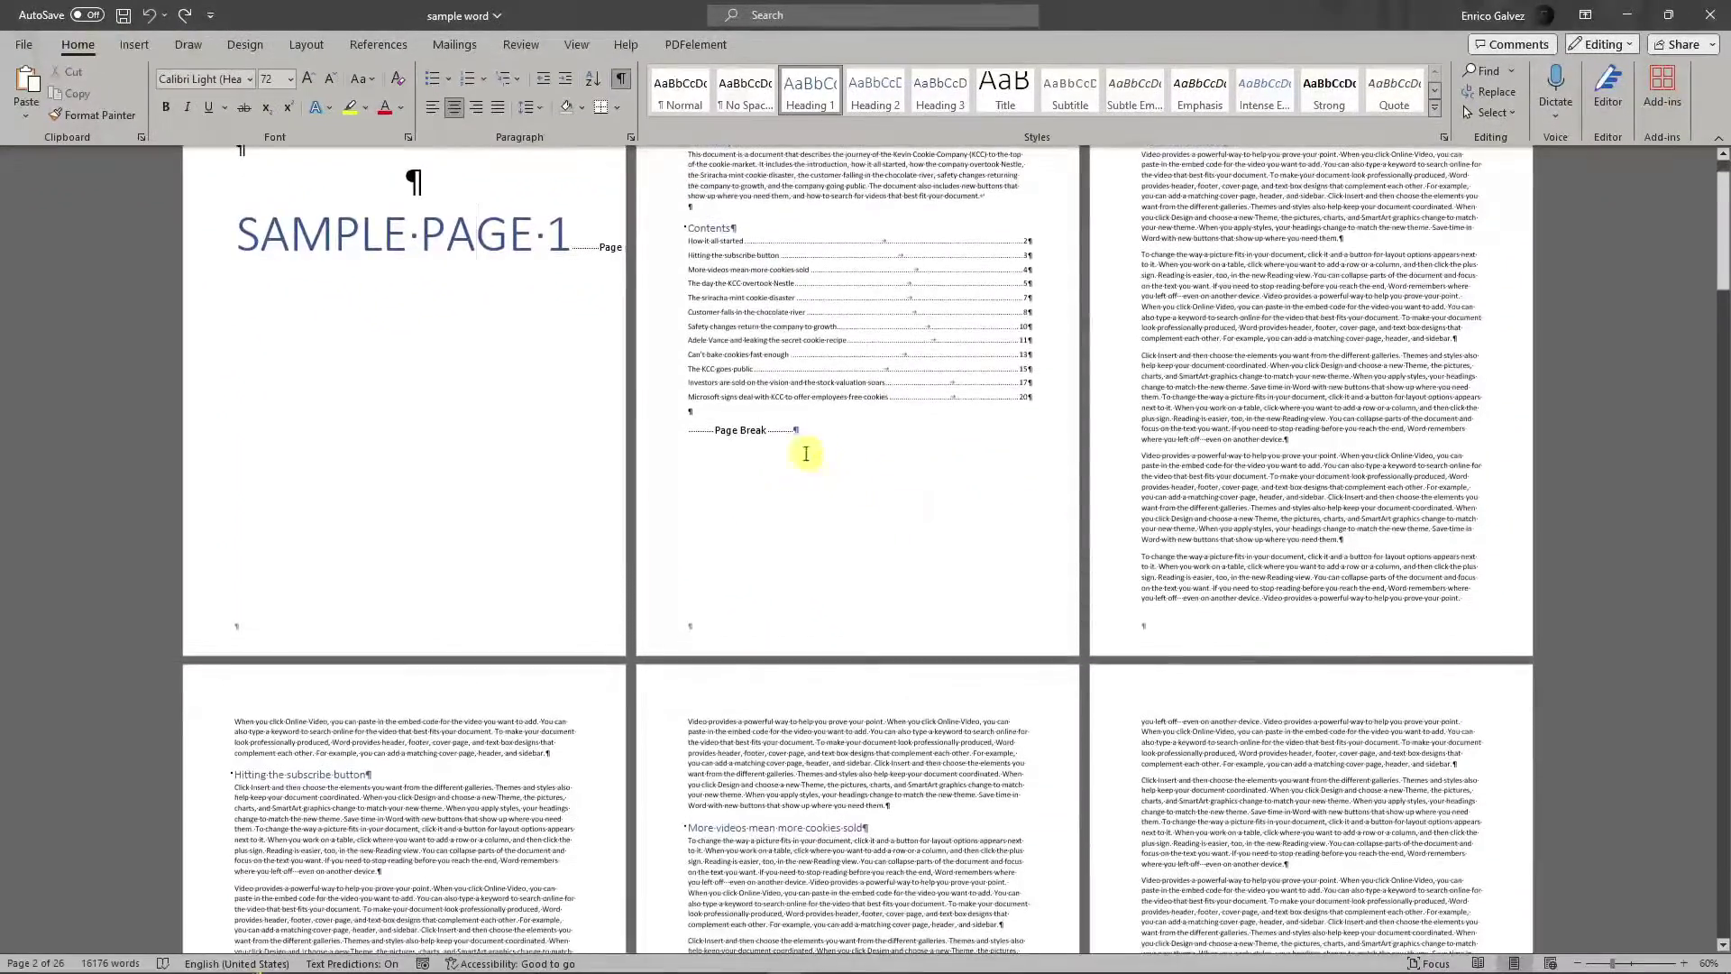
scroll(729, 431, "down", 2)
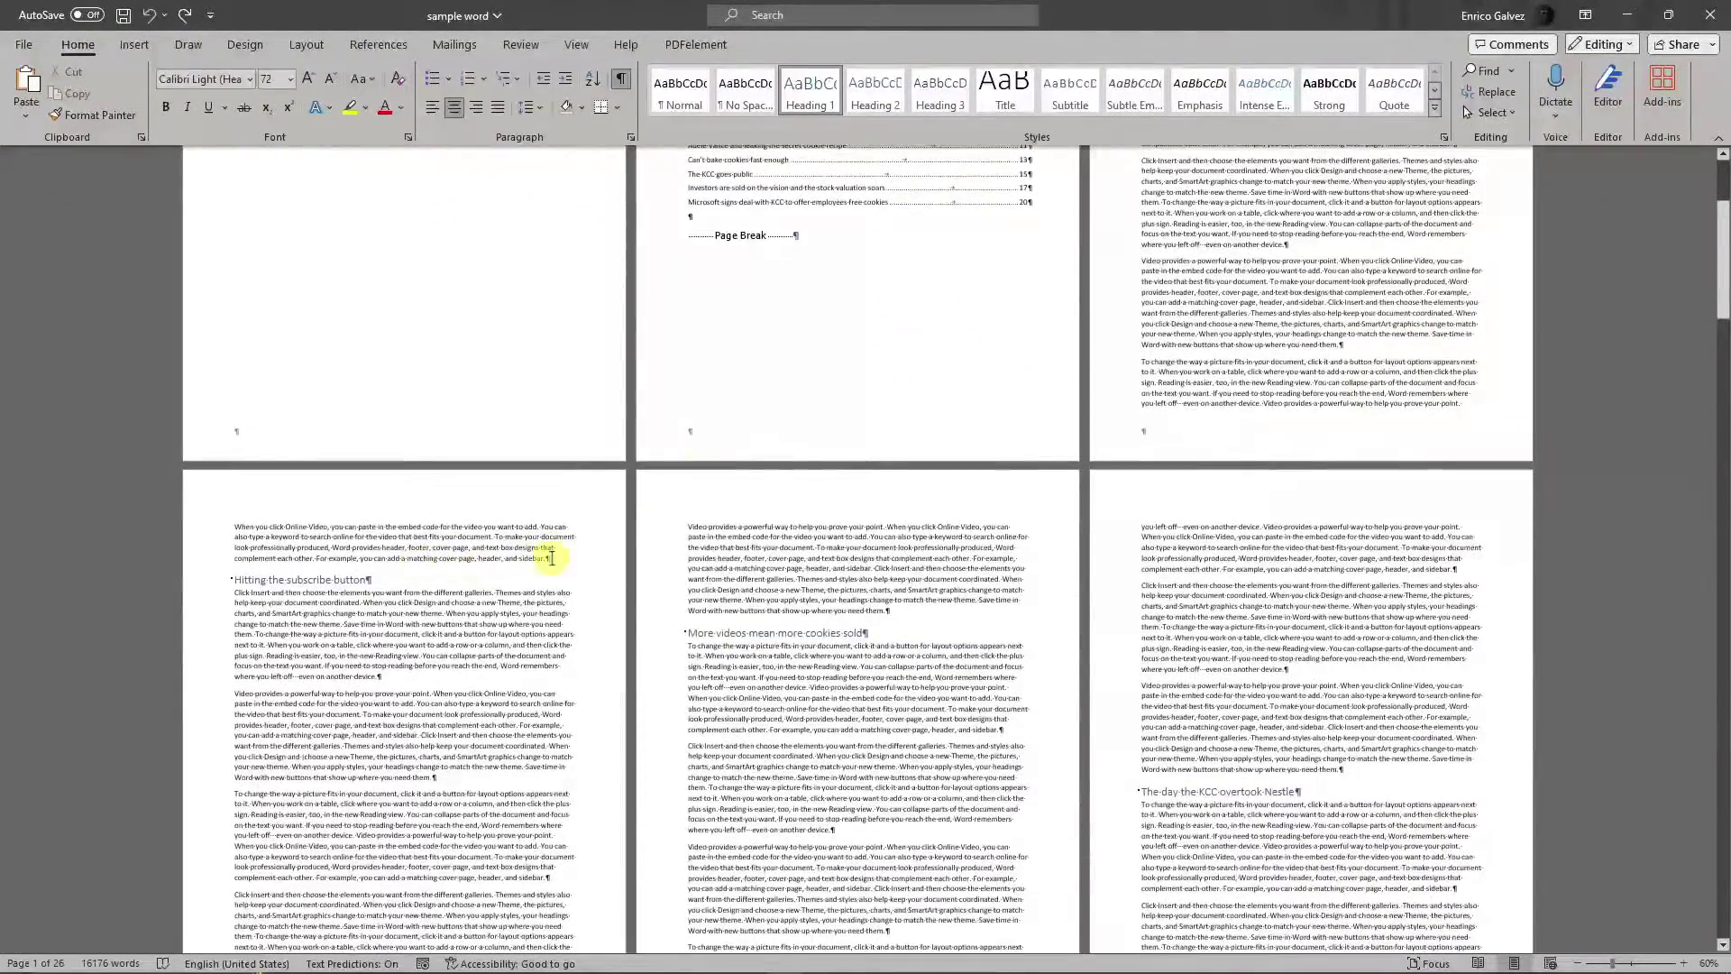
scroll(940, 590, "up", 3)
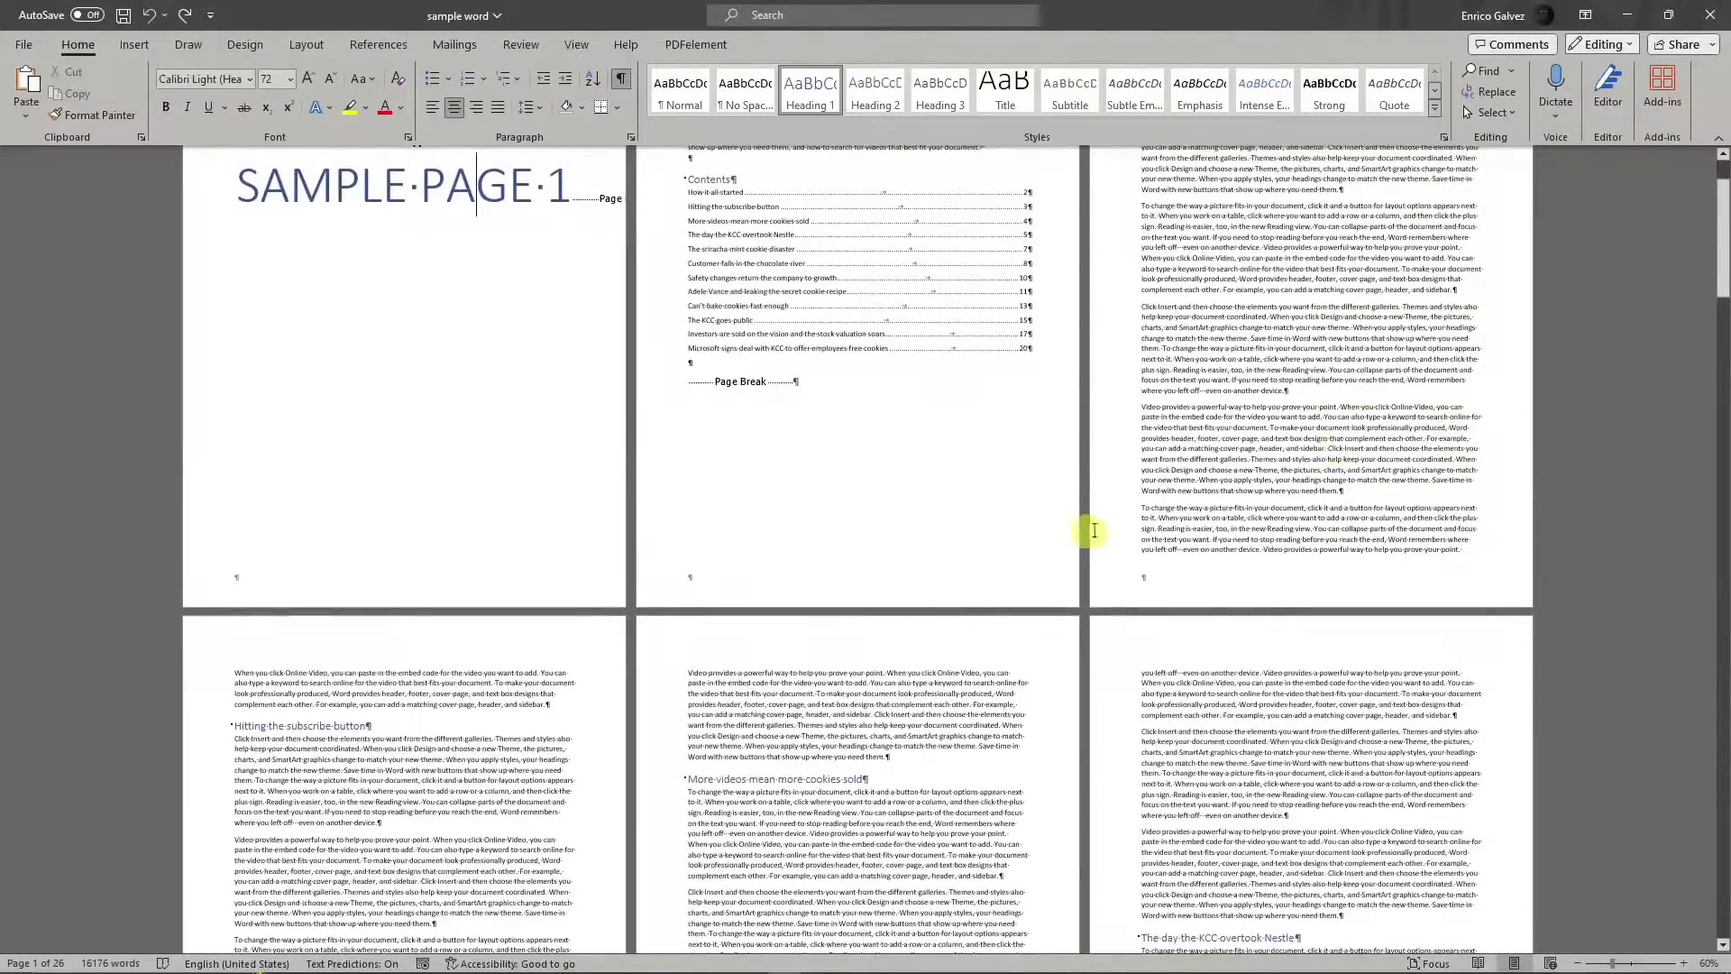
left_click_drag(1722, 236, 1723, 205)
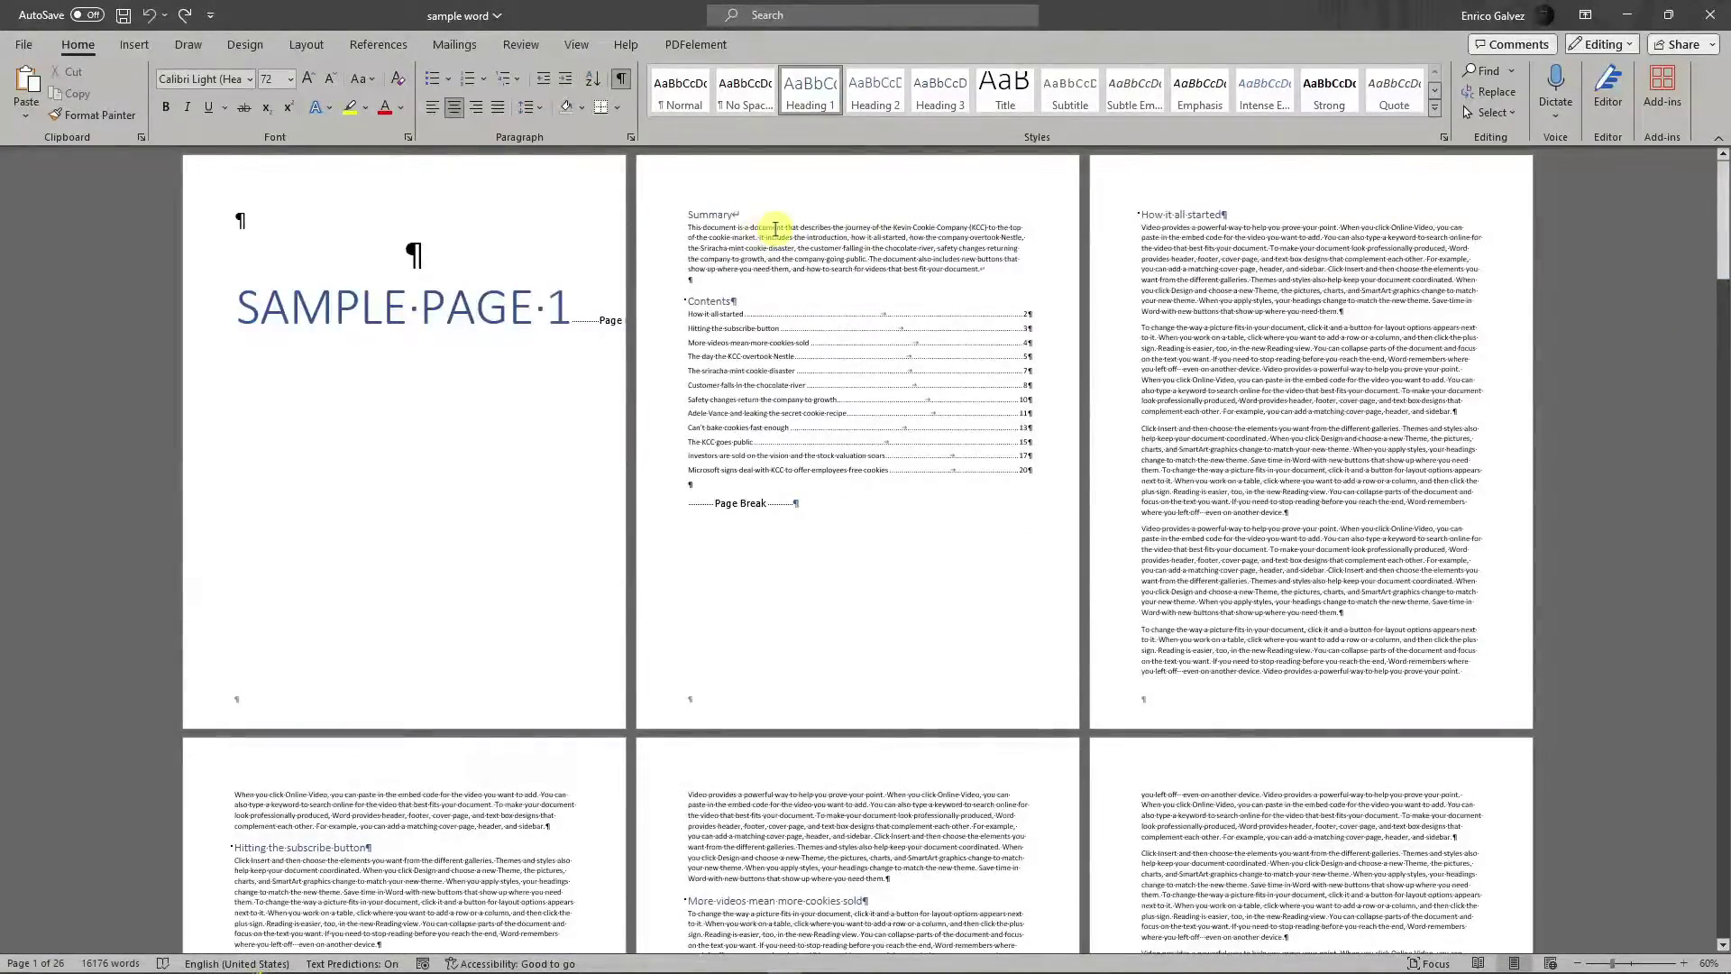
left_click_drag(1722, 221, 1722, 301)
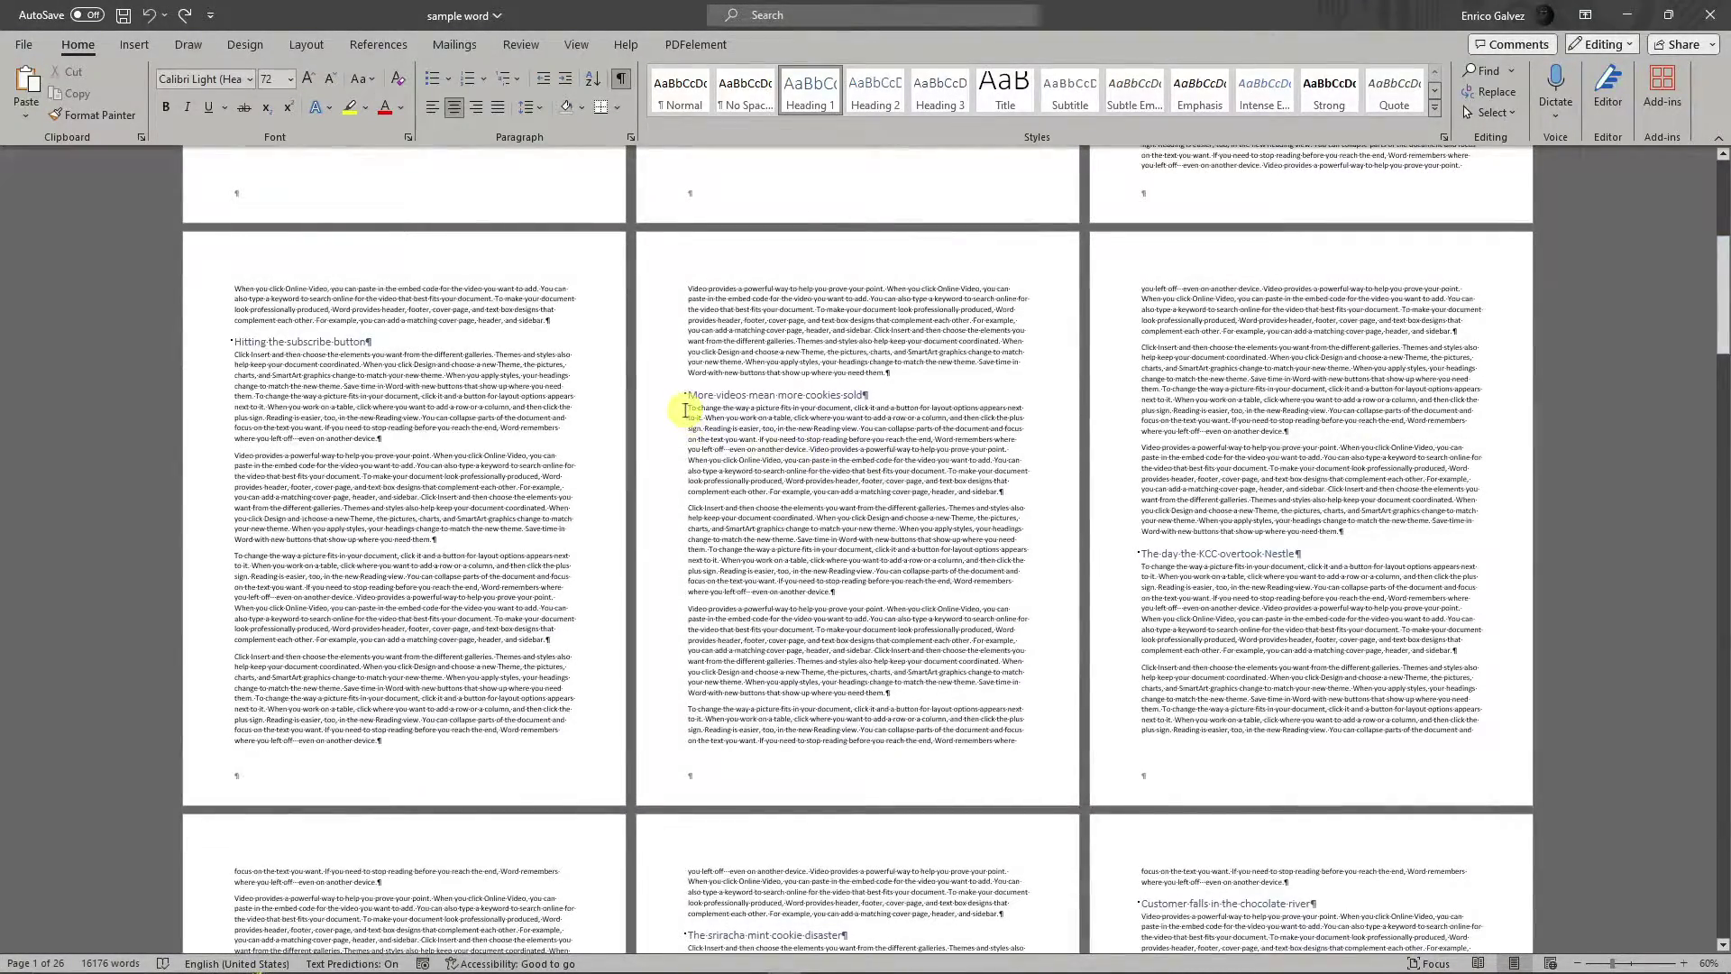
scroll(688, 417, "down", 2)
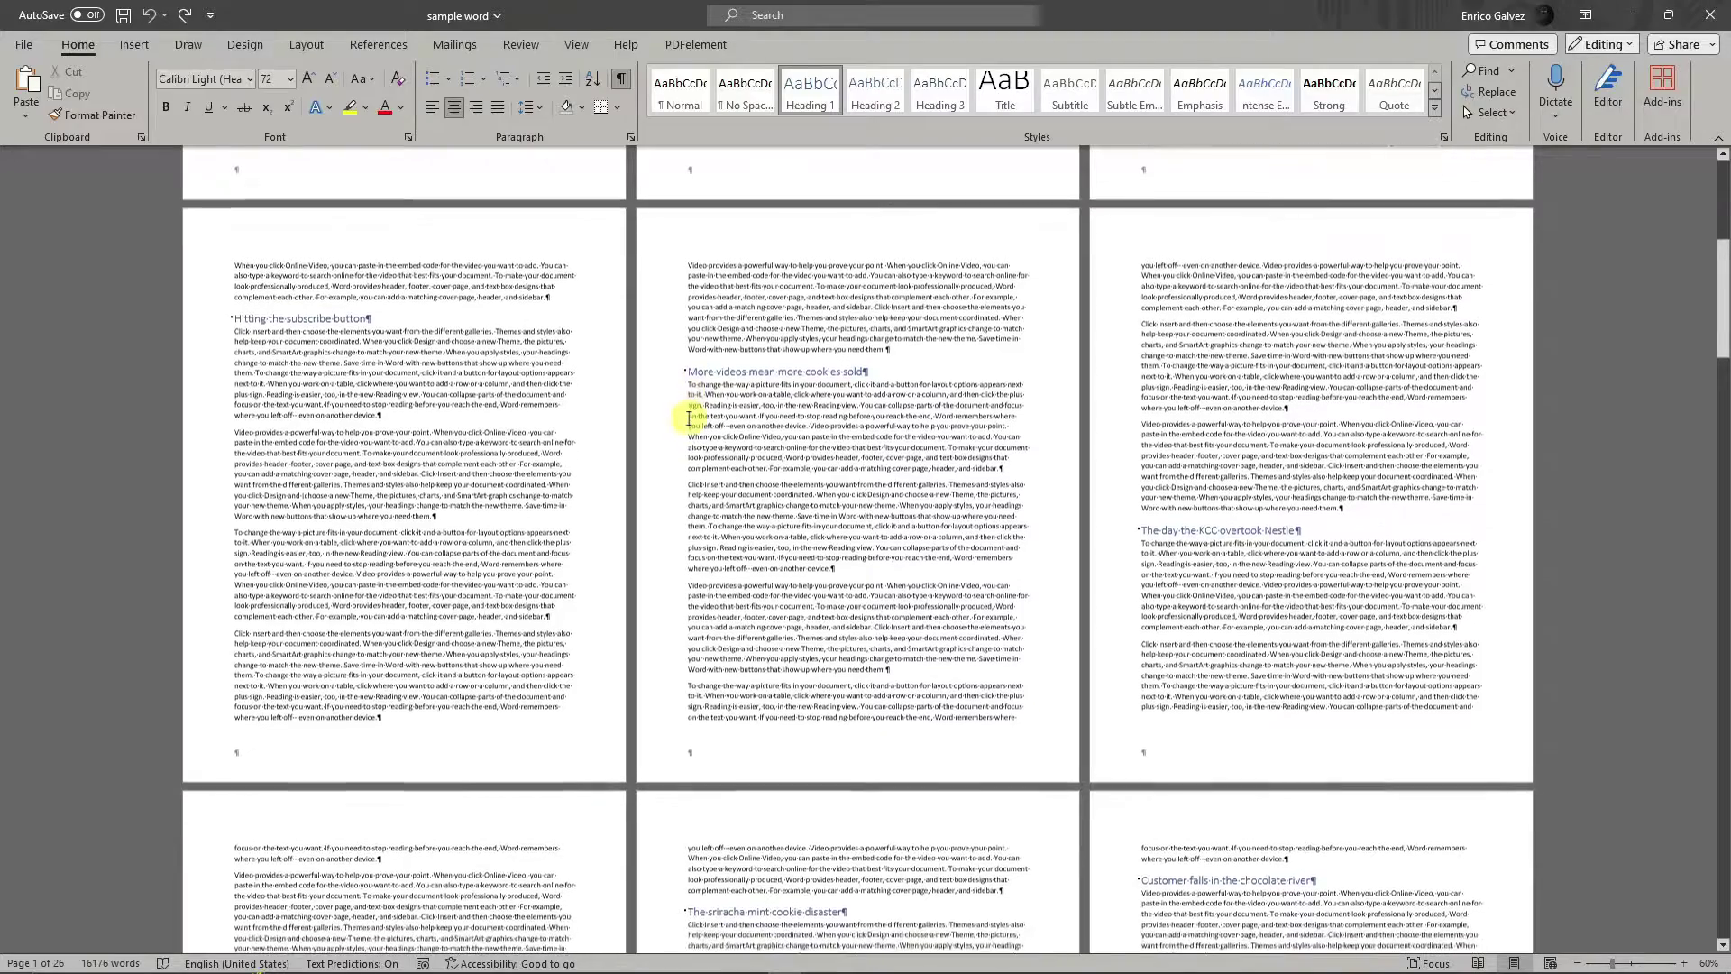
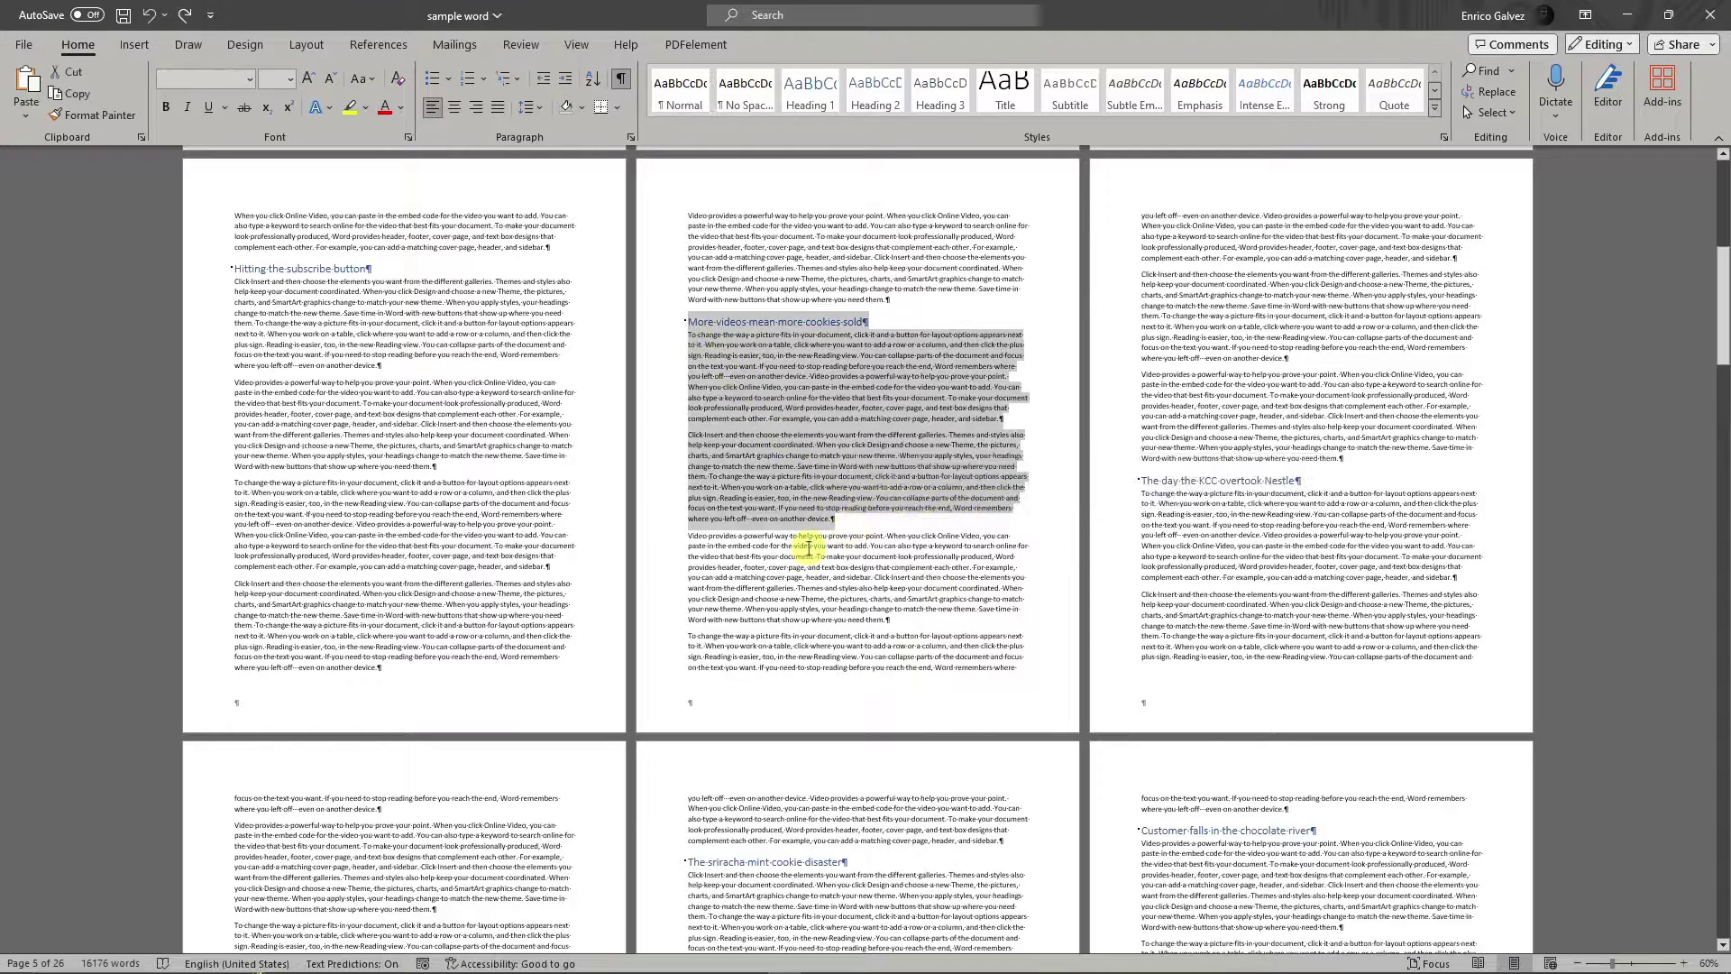
Insert a Next Page section break at the end of the second paragraph under the More videos mean more cookies sold heading
left_click(803, 541)
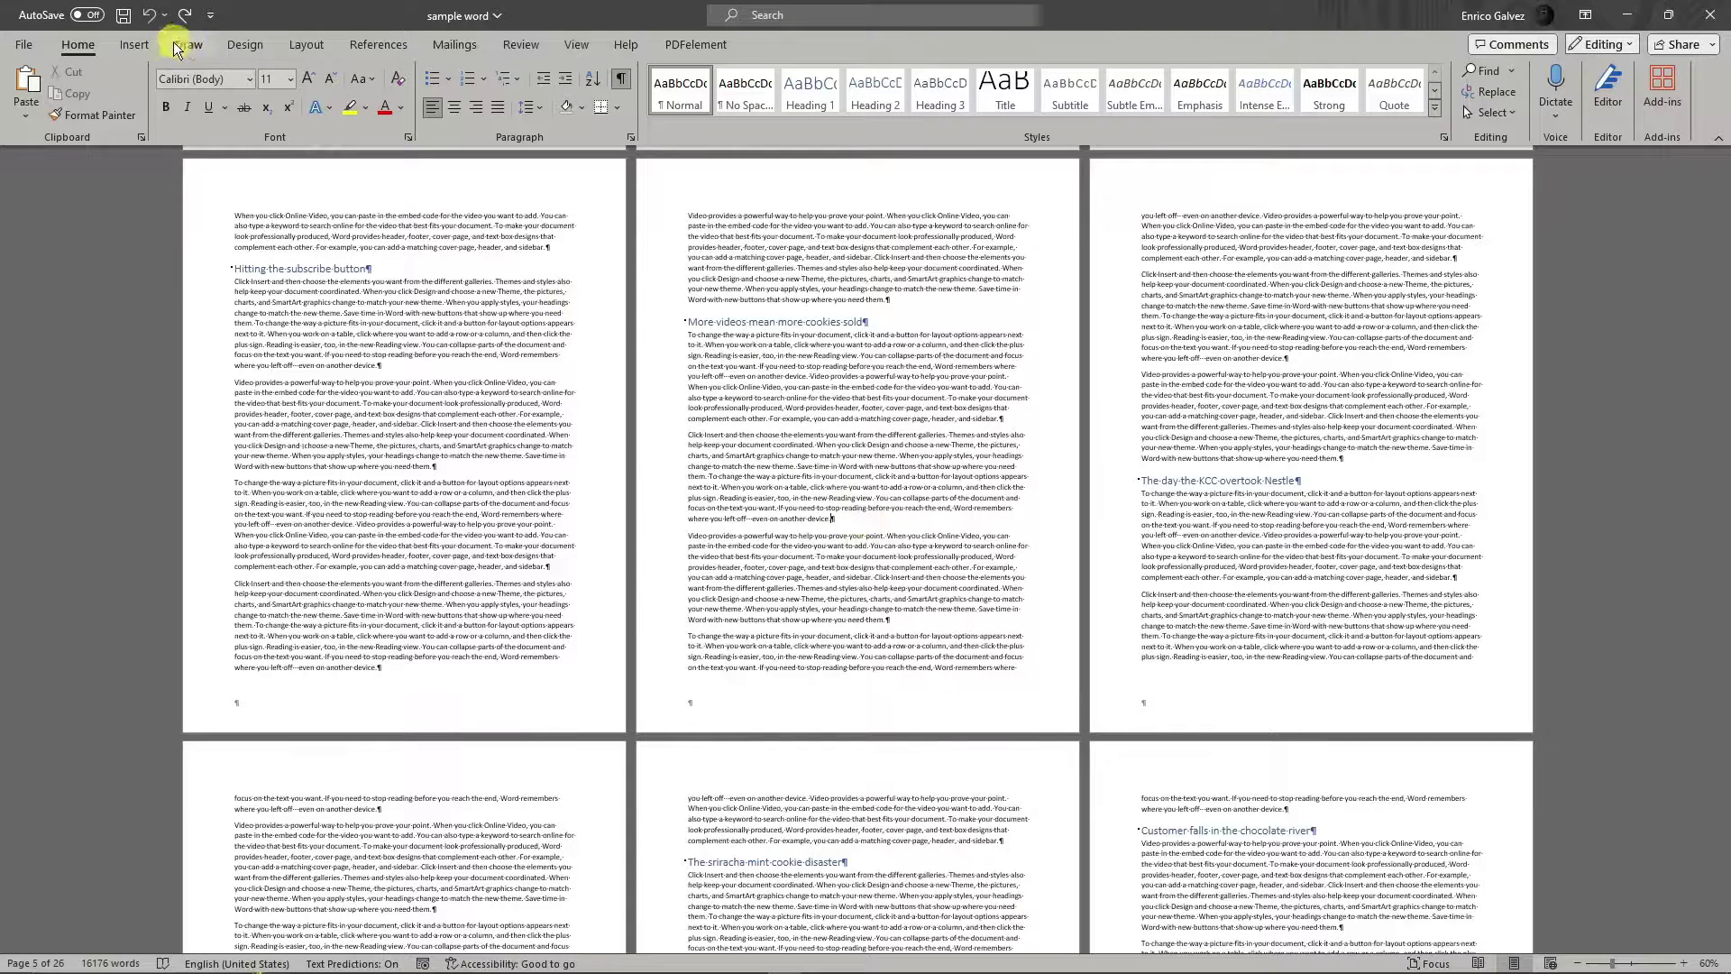
left_click(298, 47)
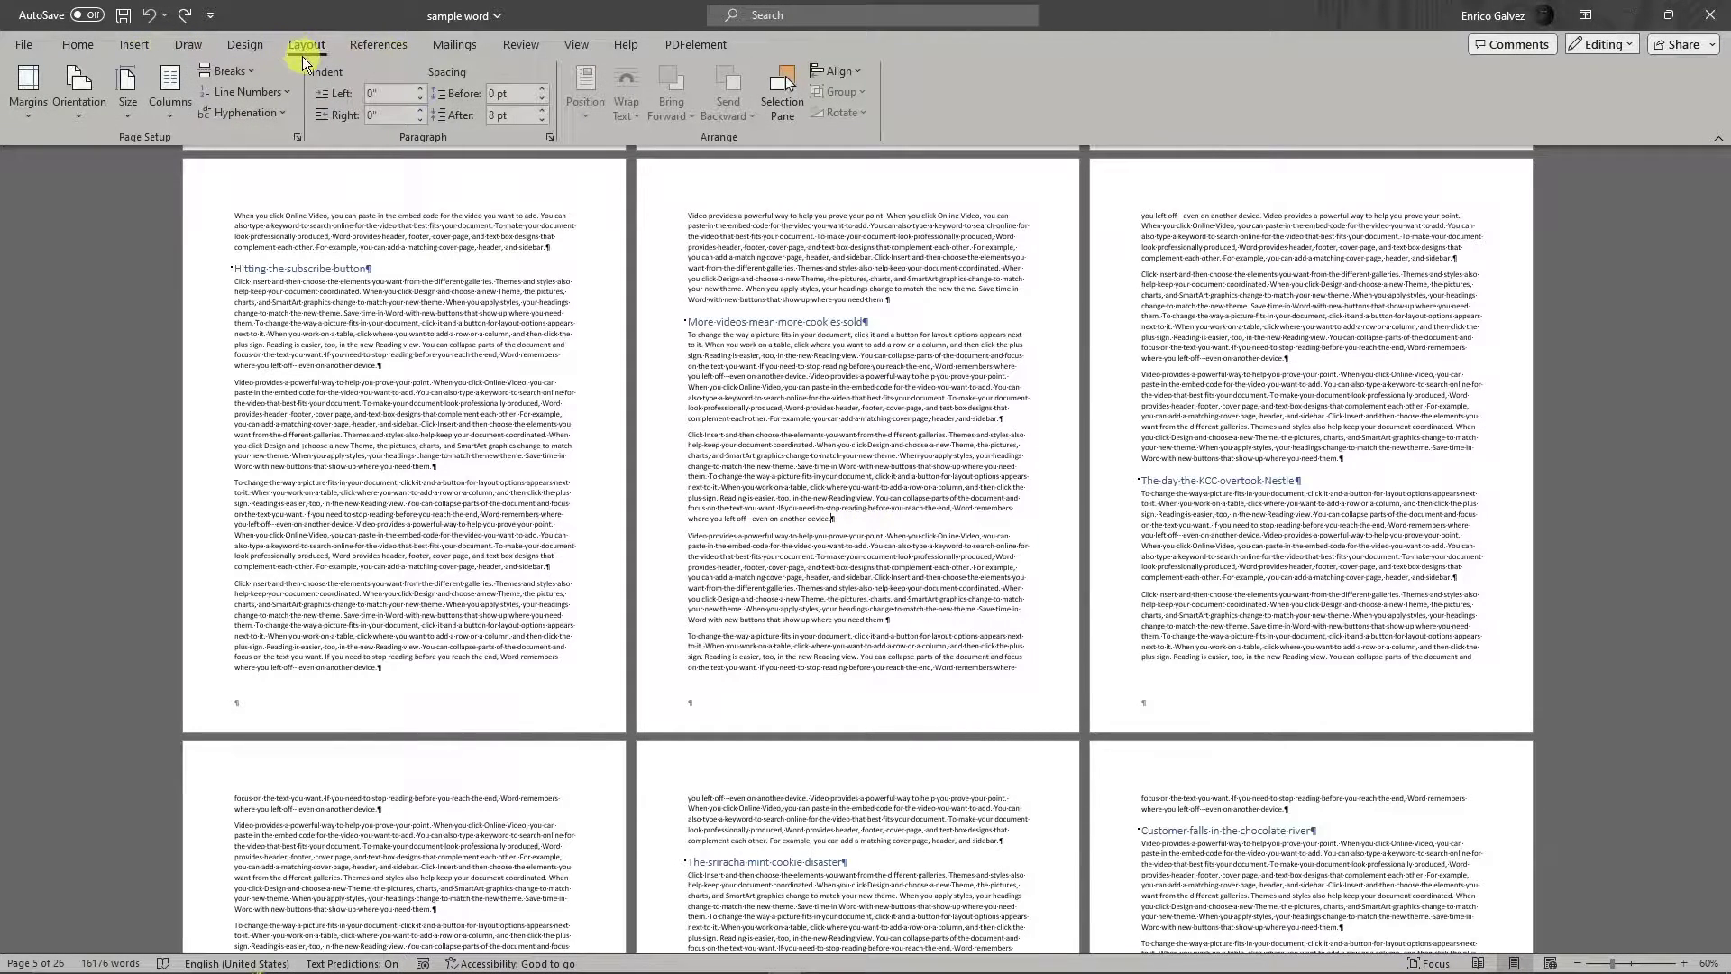
left_click(230, 71)
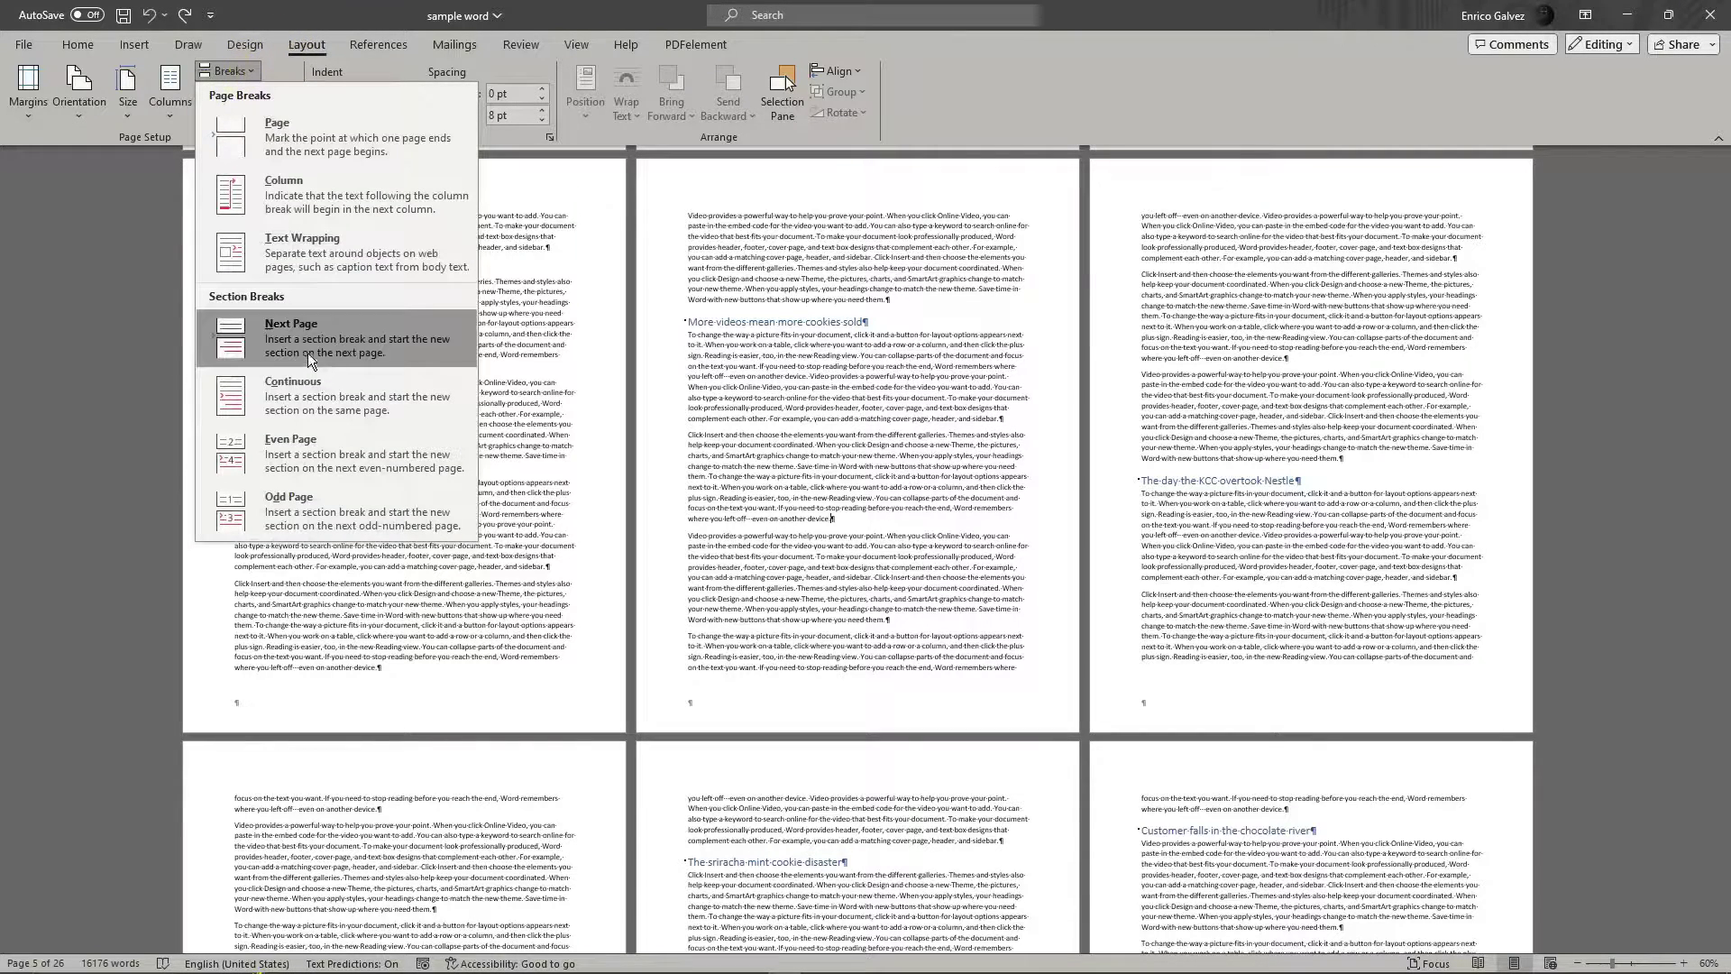
left_click(297, 328)
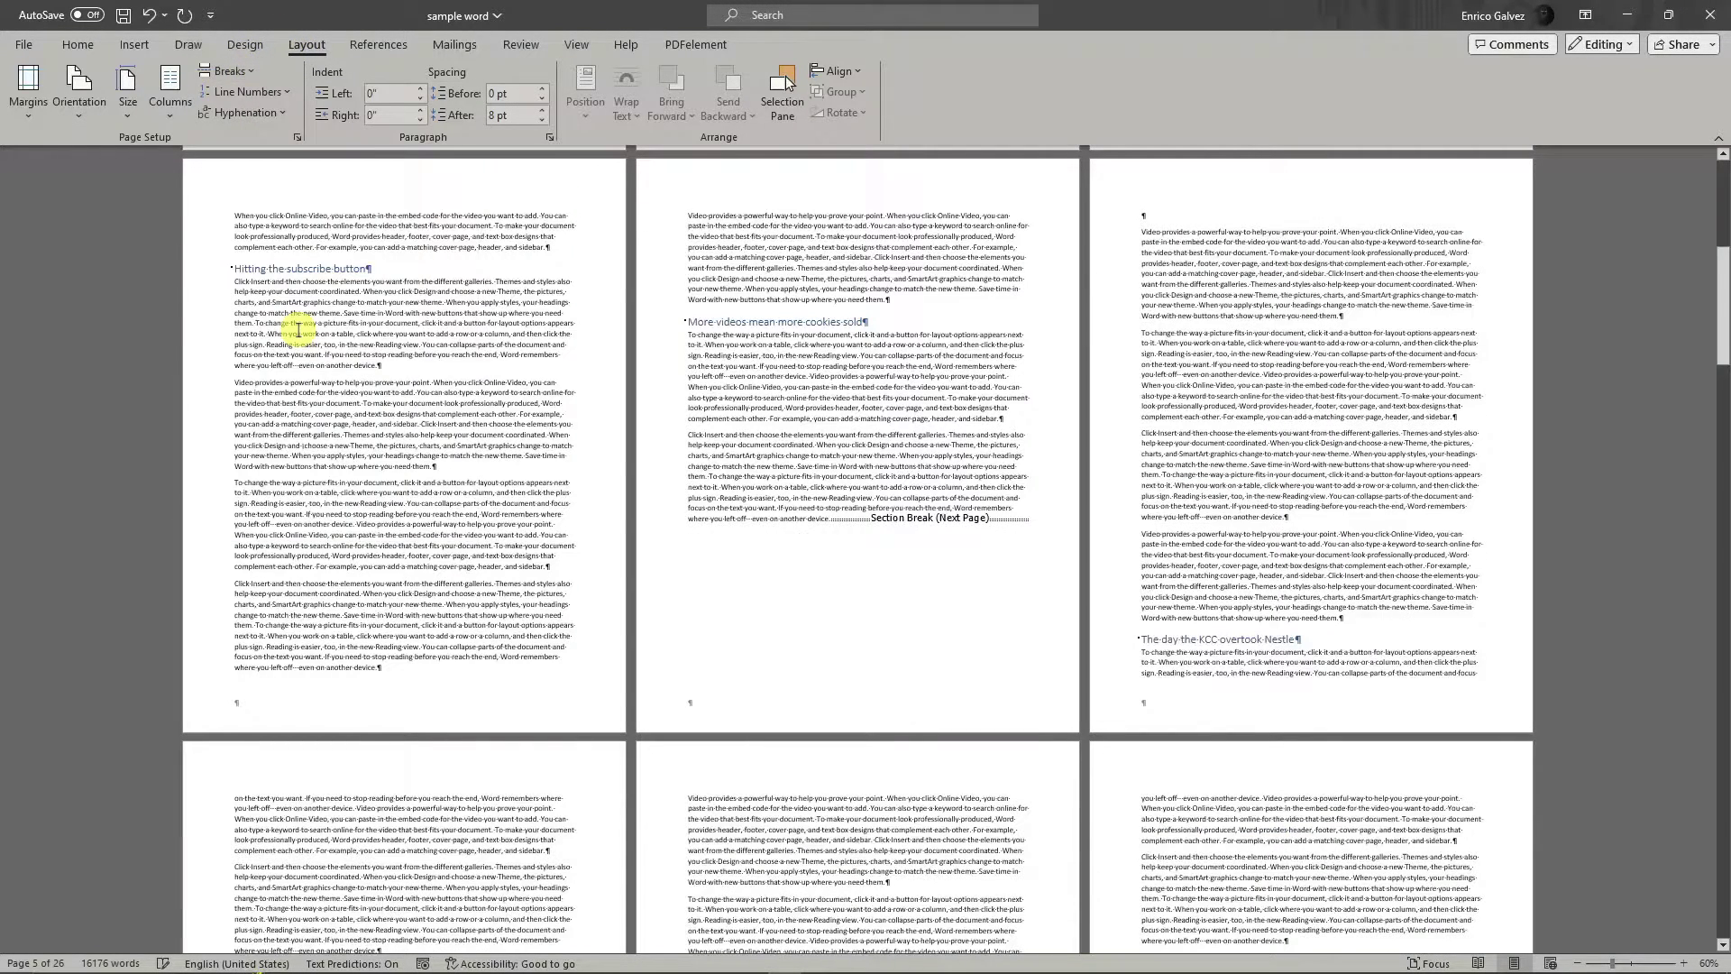
Insert a Next Page section break just before the More videos mean more cookies sold heading and place the cursor in the section it starts
left_click(928, 298)
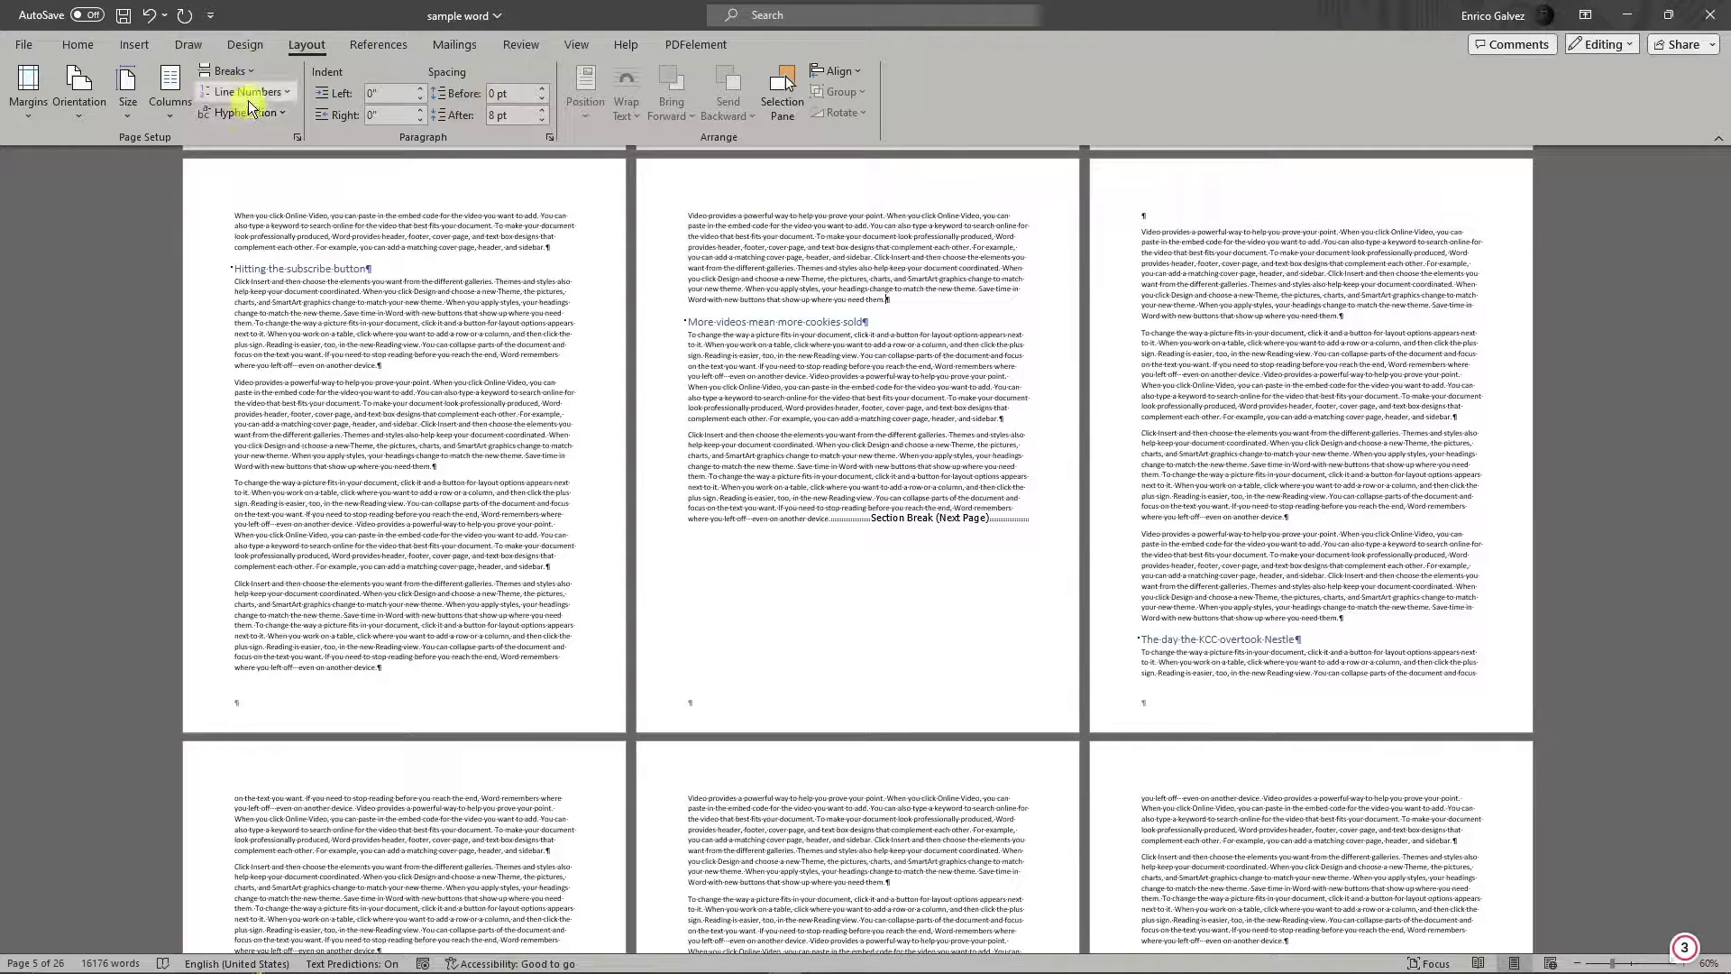
left_click(230, 70)
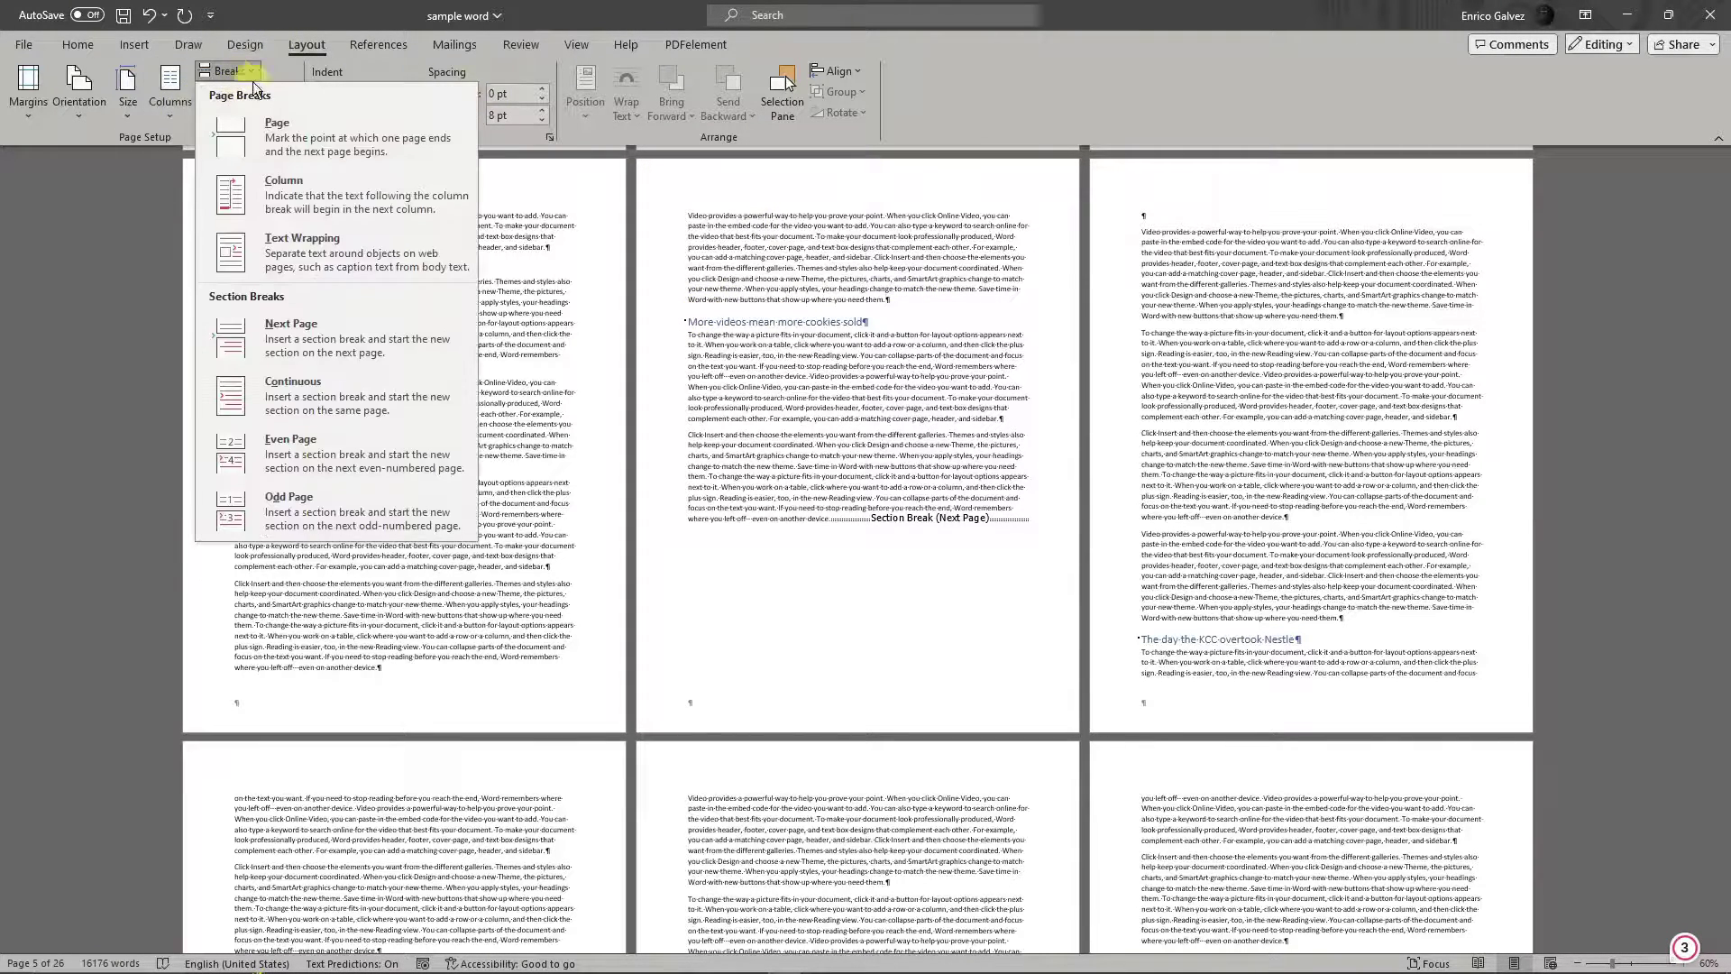
left_click(280, 338)
left_click(1304, 485)
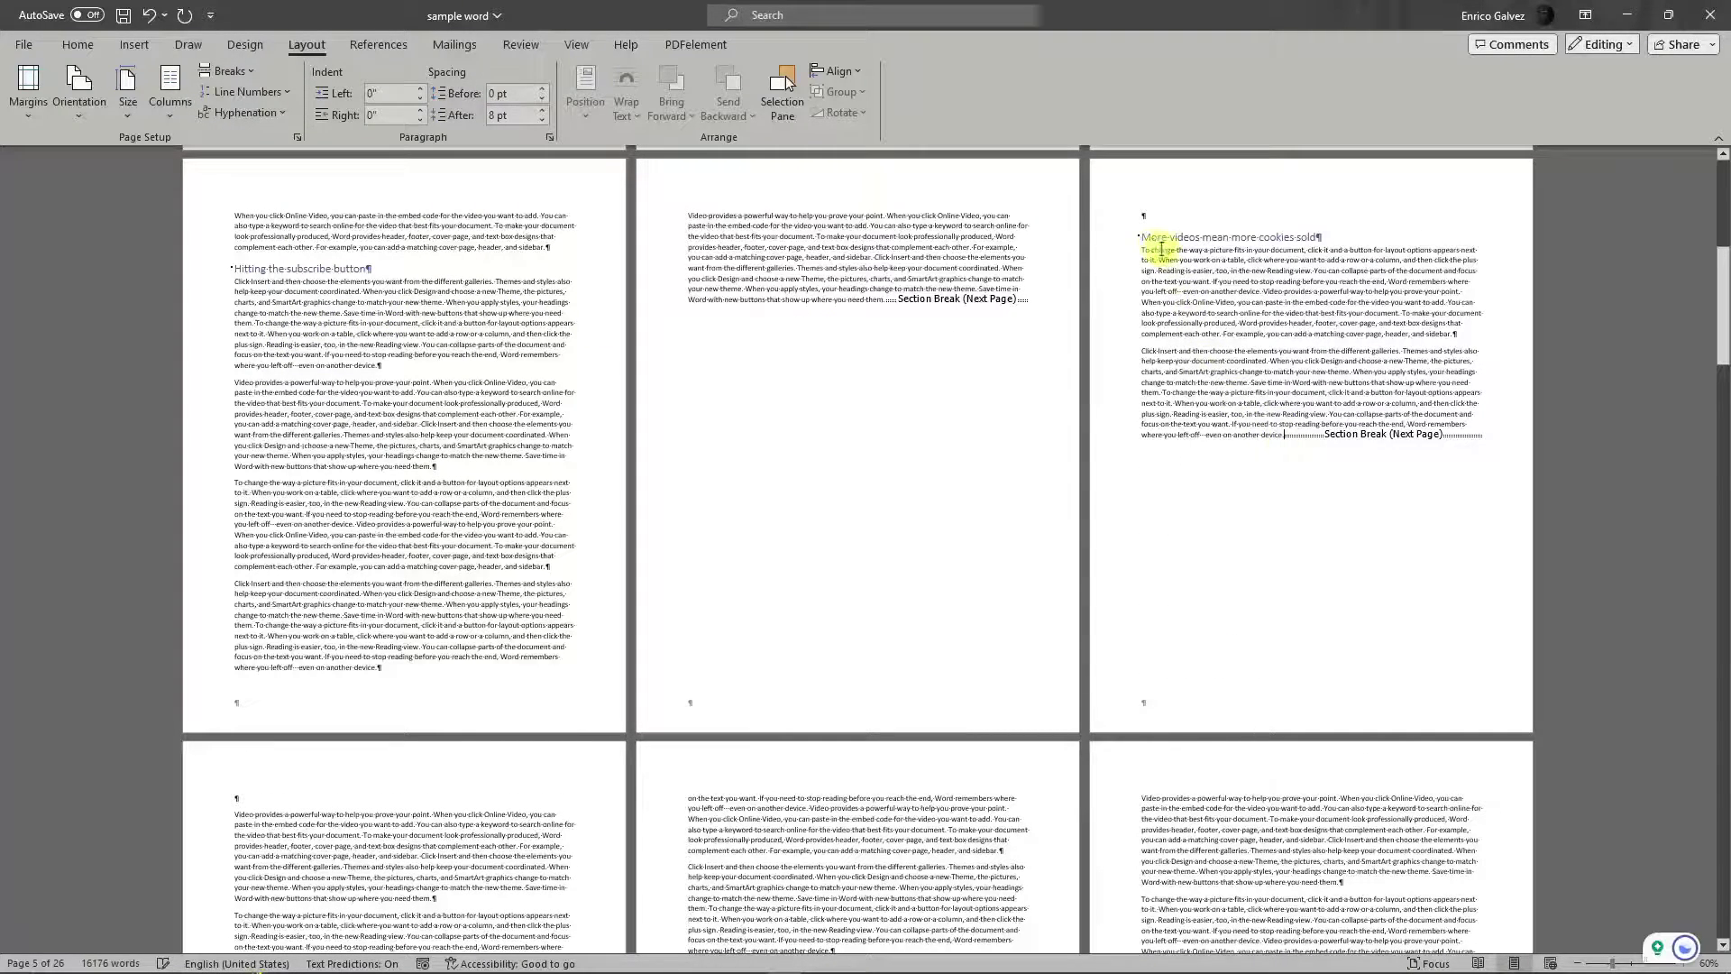
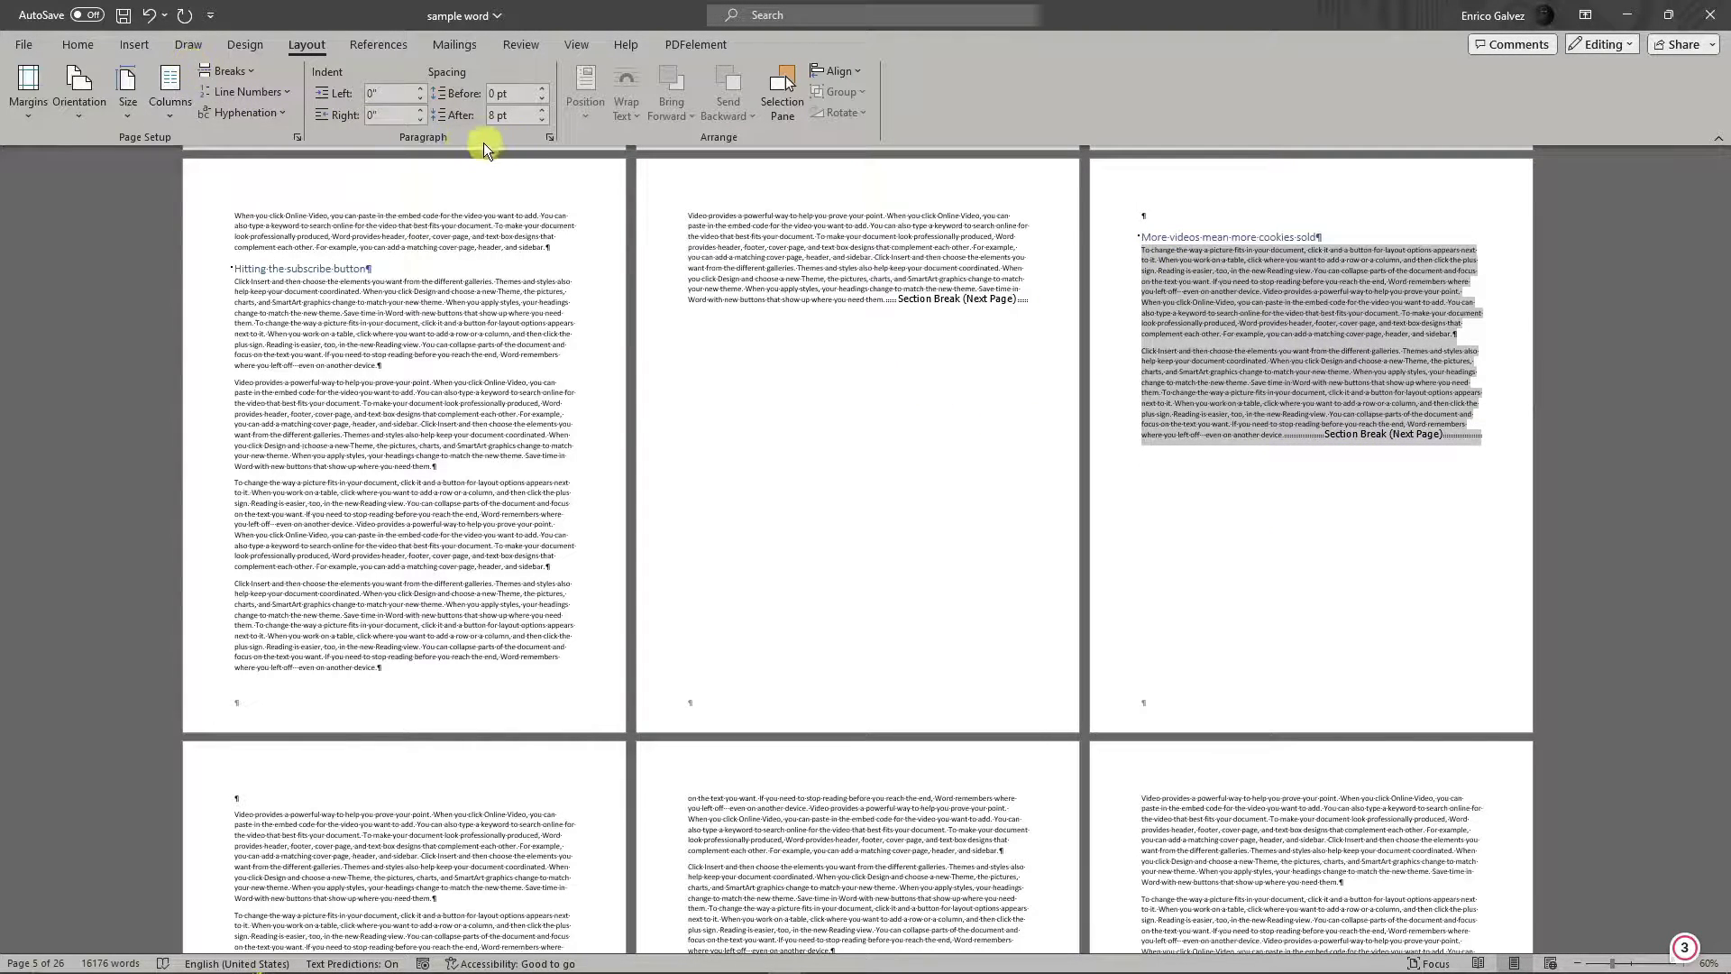
Change the section holding the selected paragraphs under More videos mean more cookies sold to Landscape, applied to Selected sections, and deselect the text
left_click(87, 47)
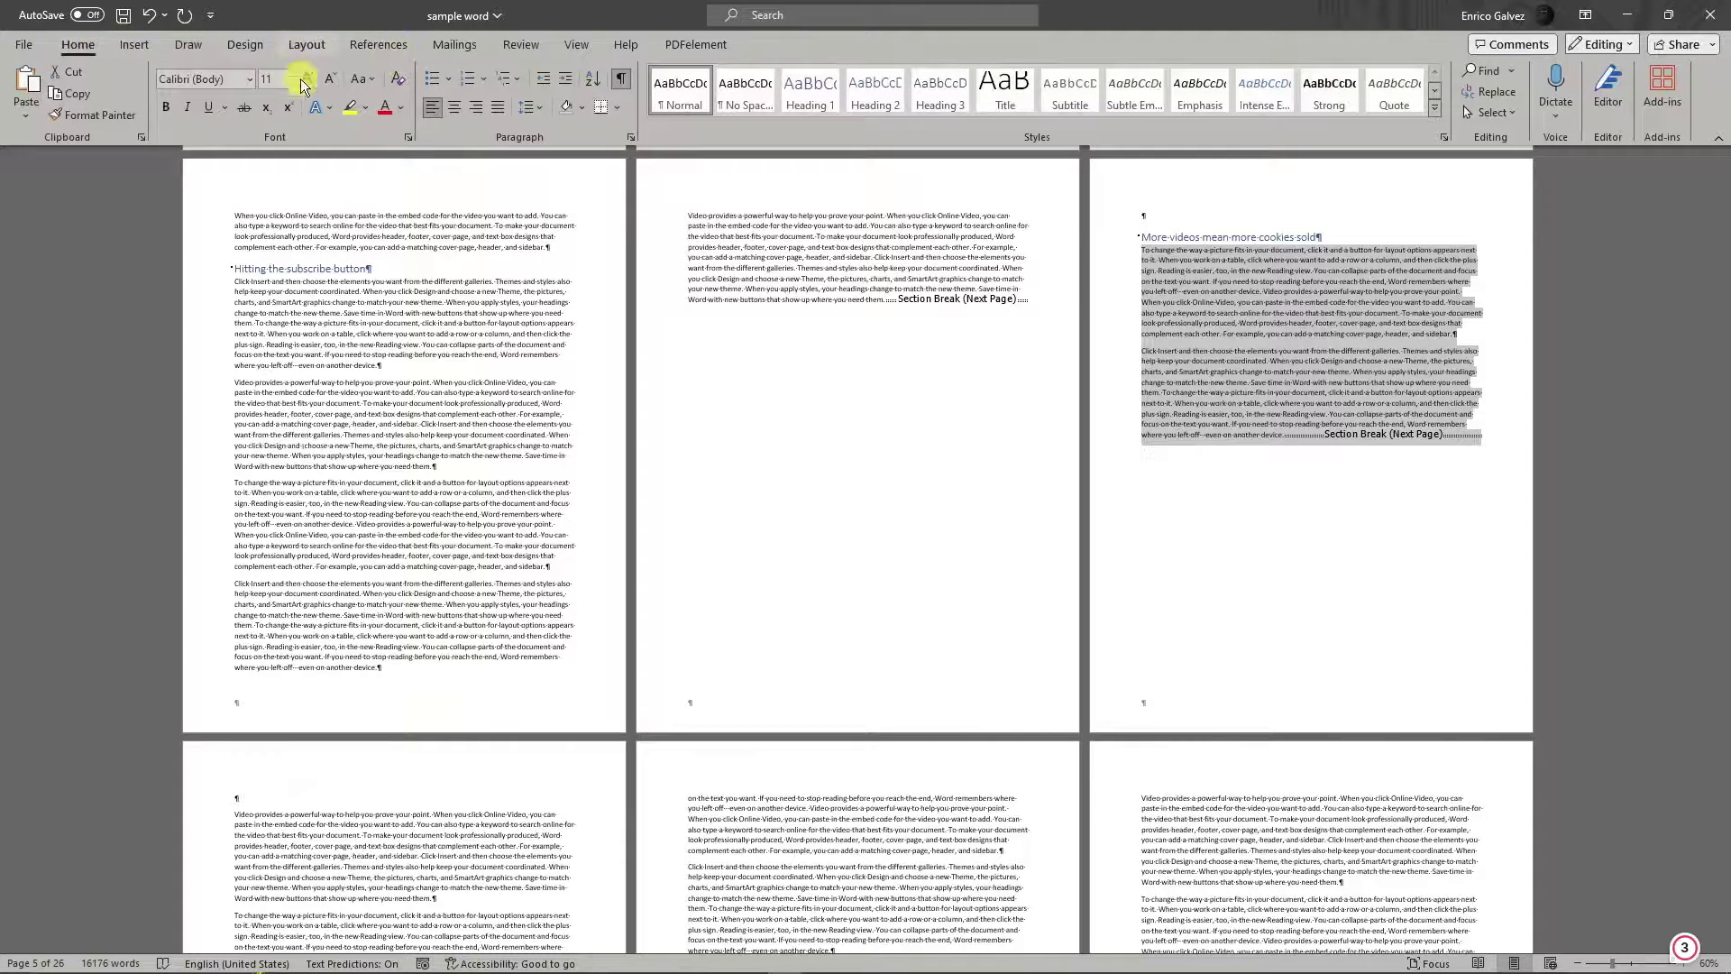
left_click(304, 45)
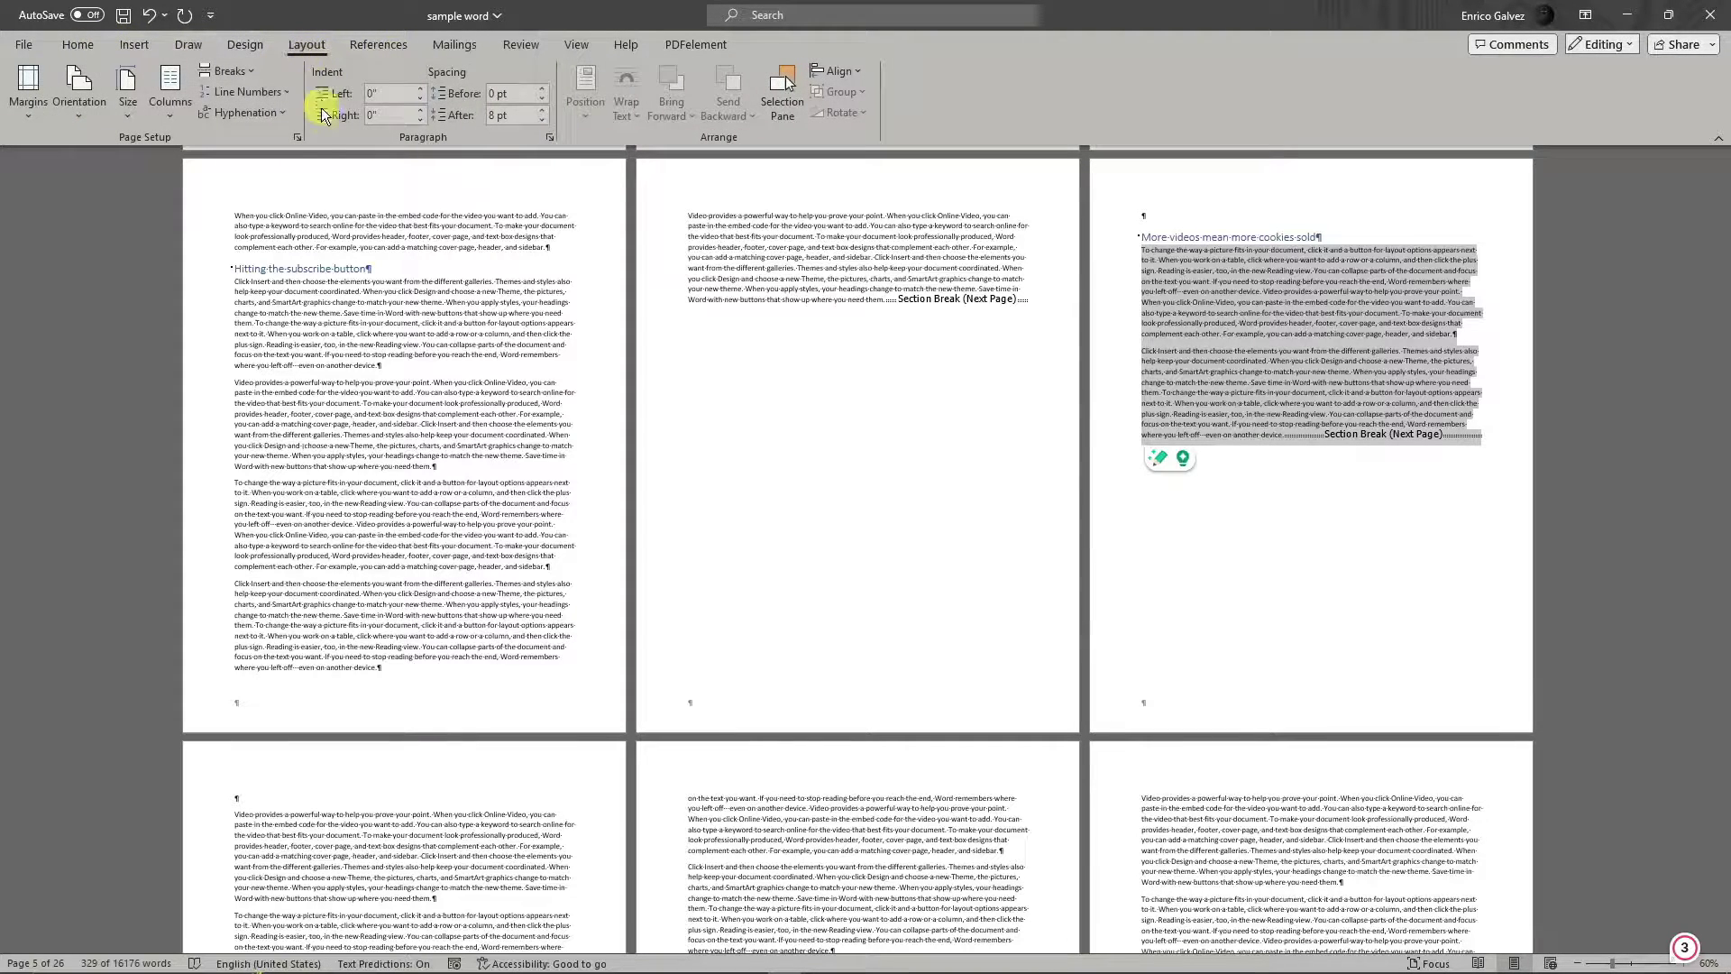
left_click(297, 138)
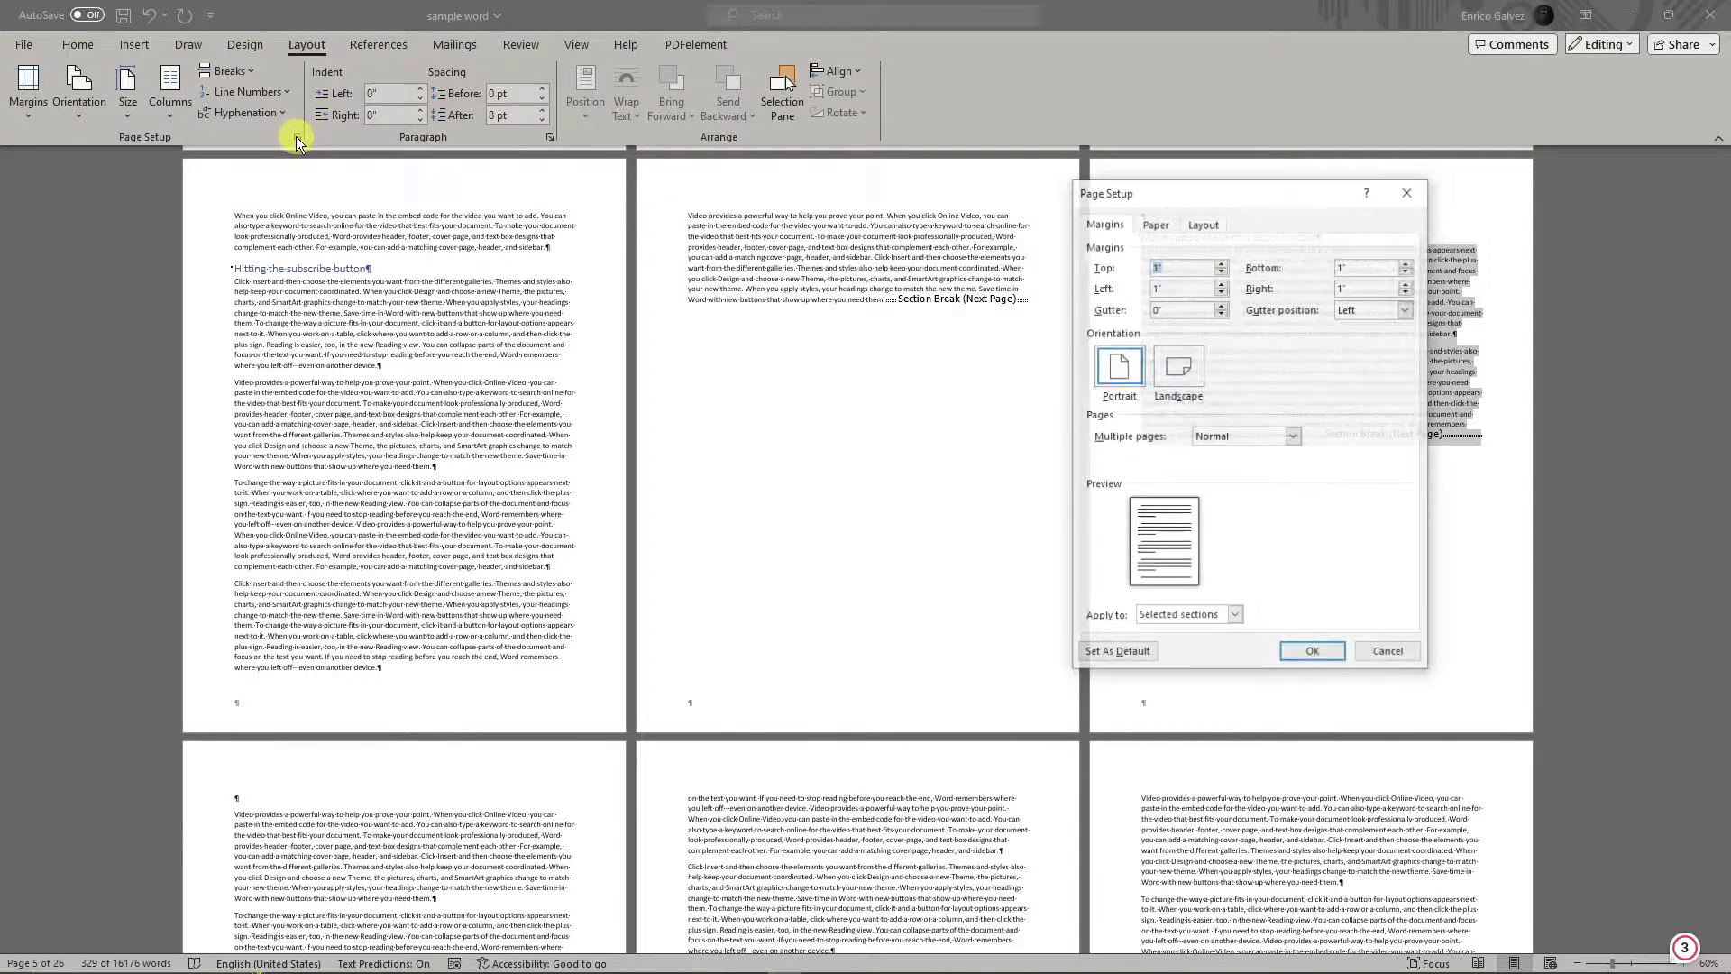
left_click(1236, 615)
left_click(1224, 635)
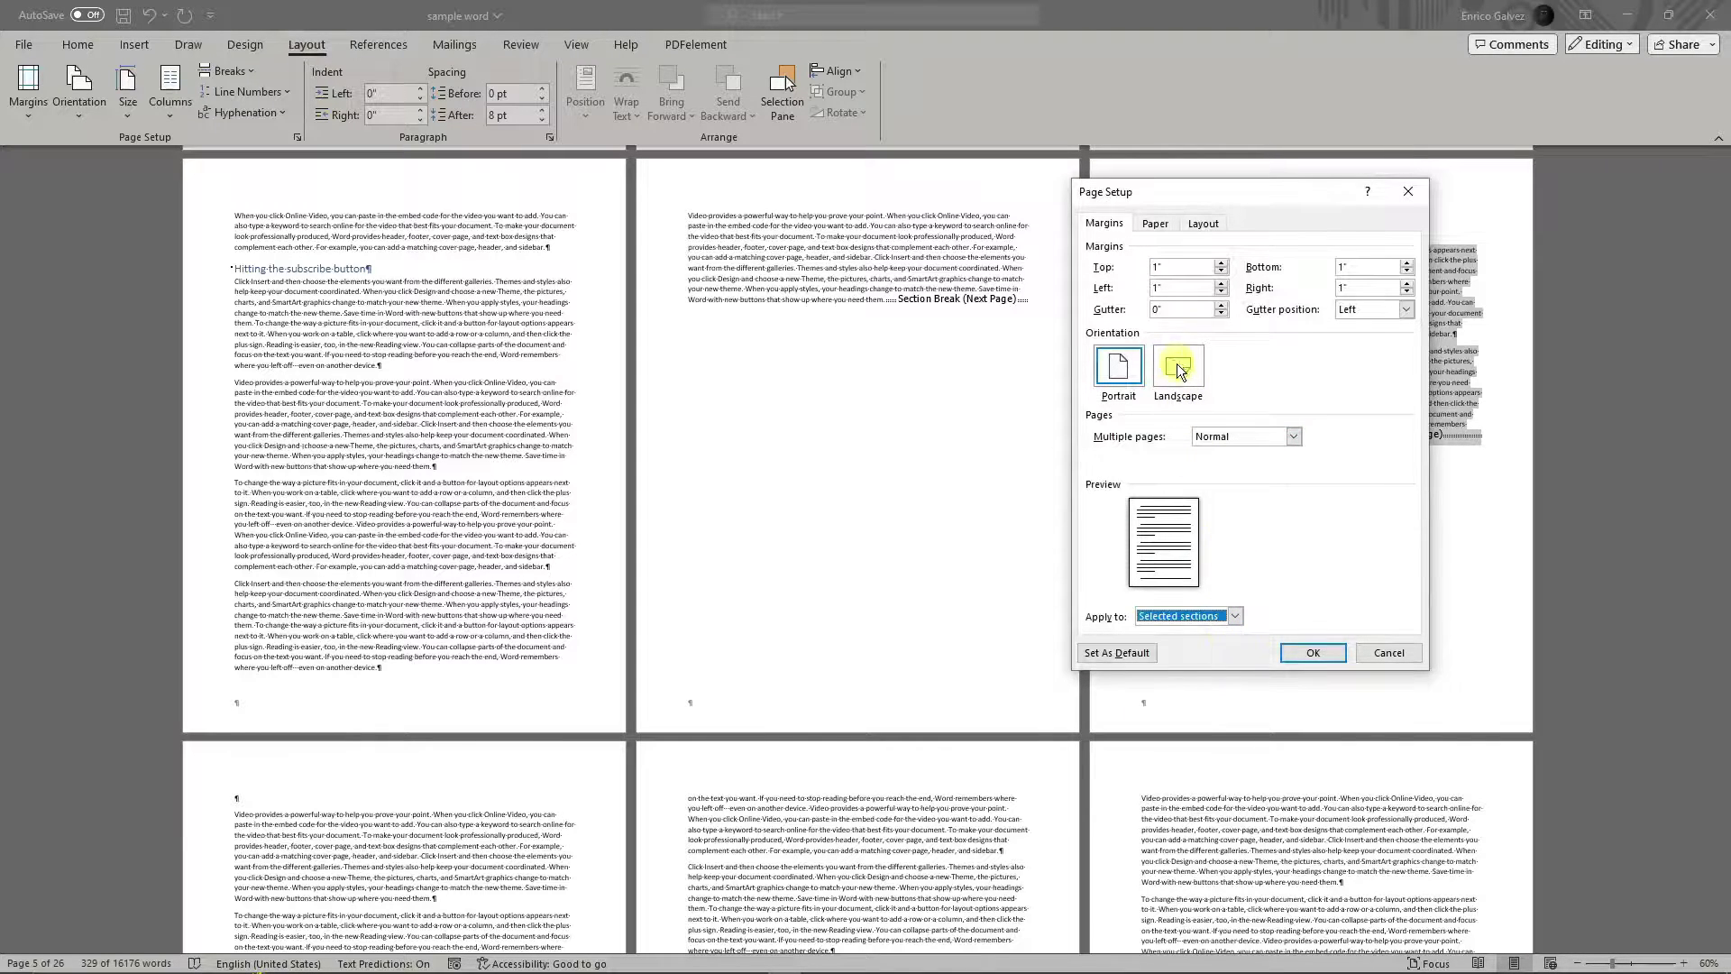
left_click(1177, 364)
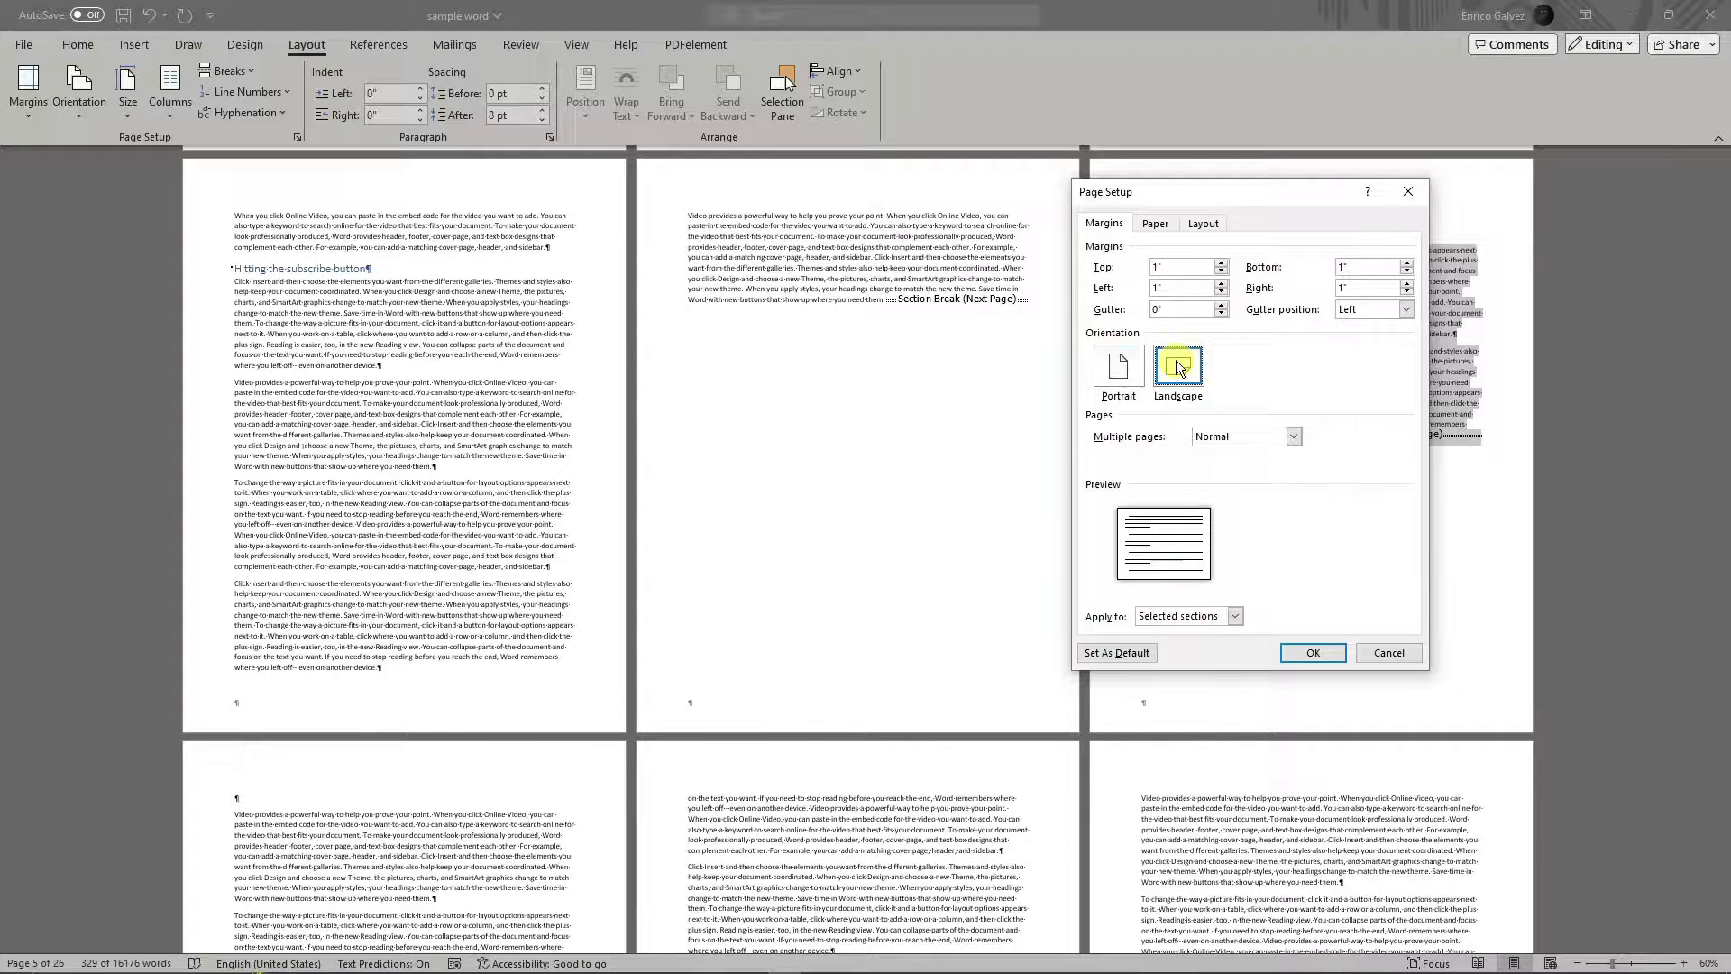
left_click(1321, 654)
left_click(1302, 603)
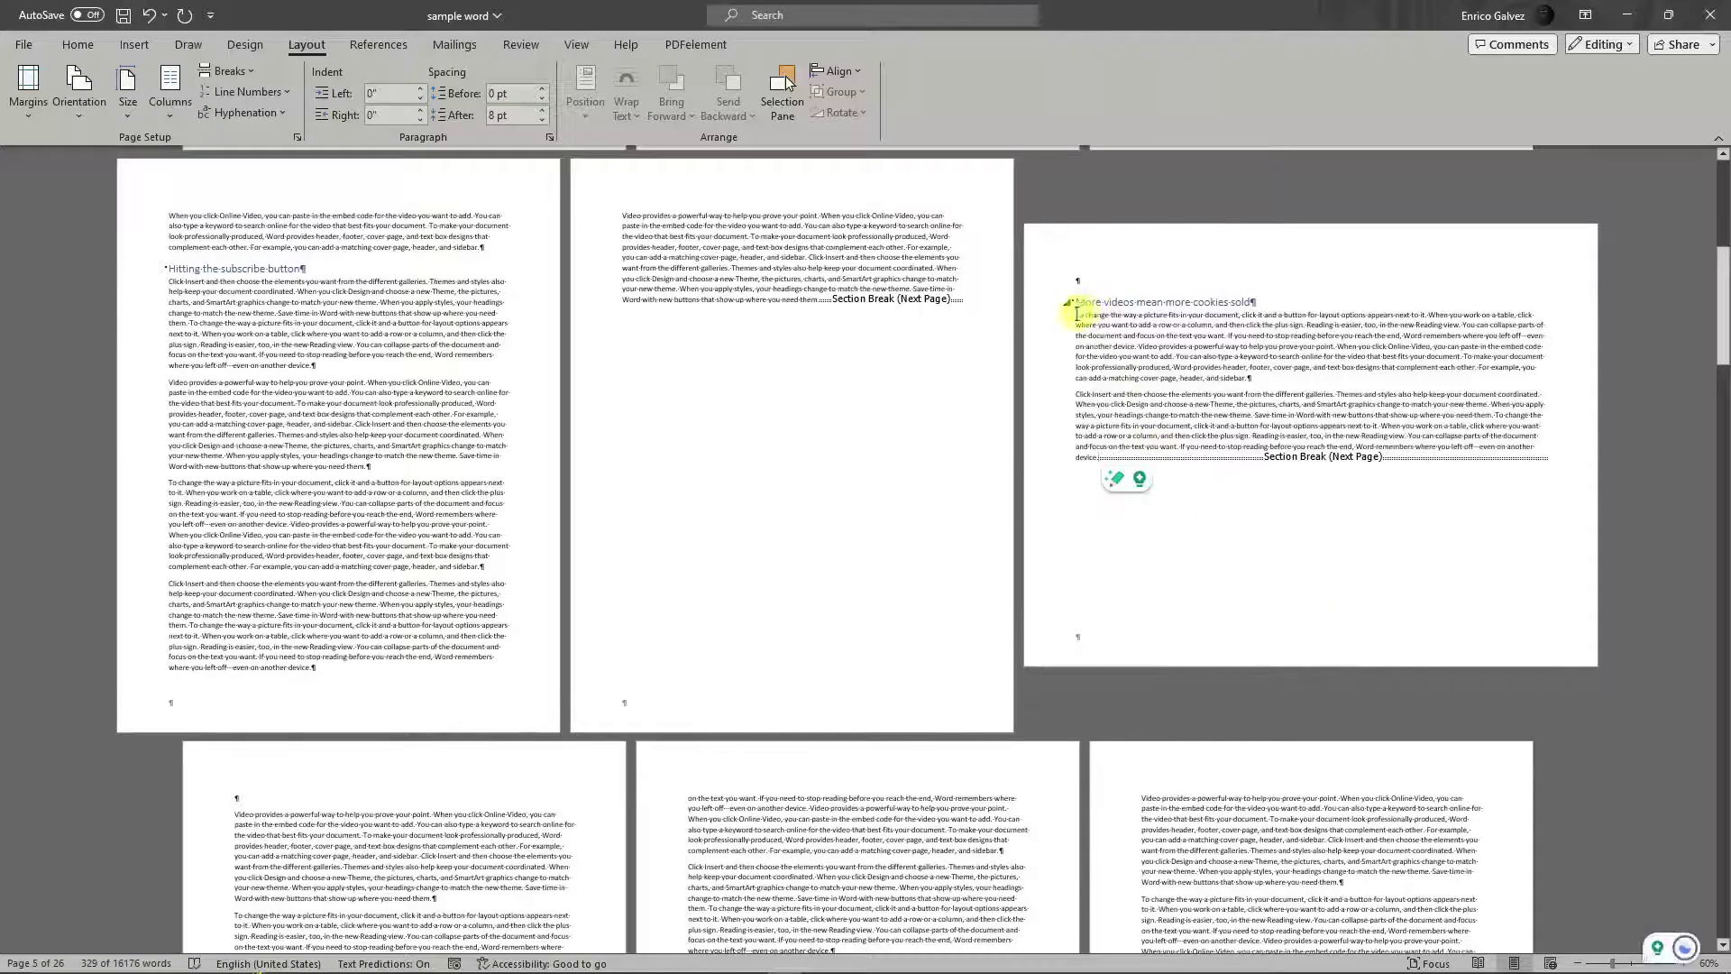
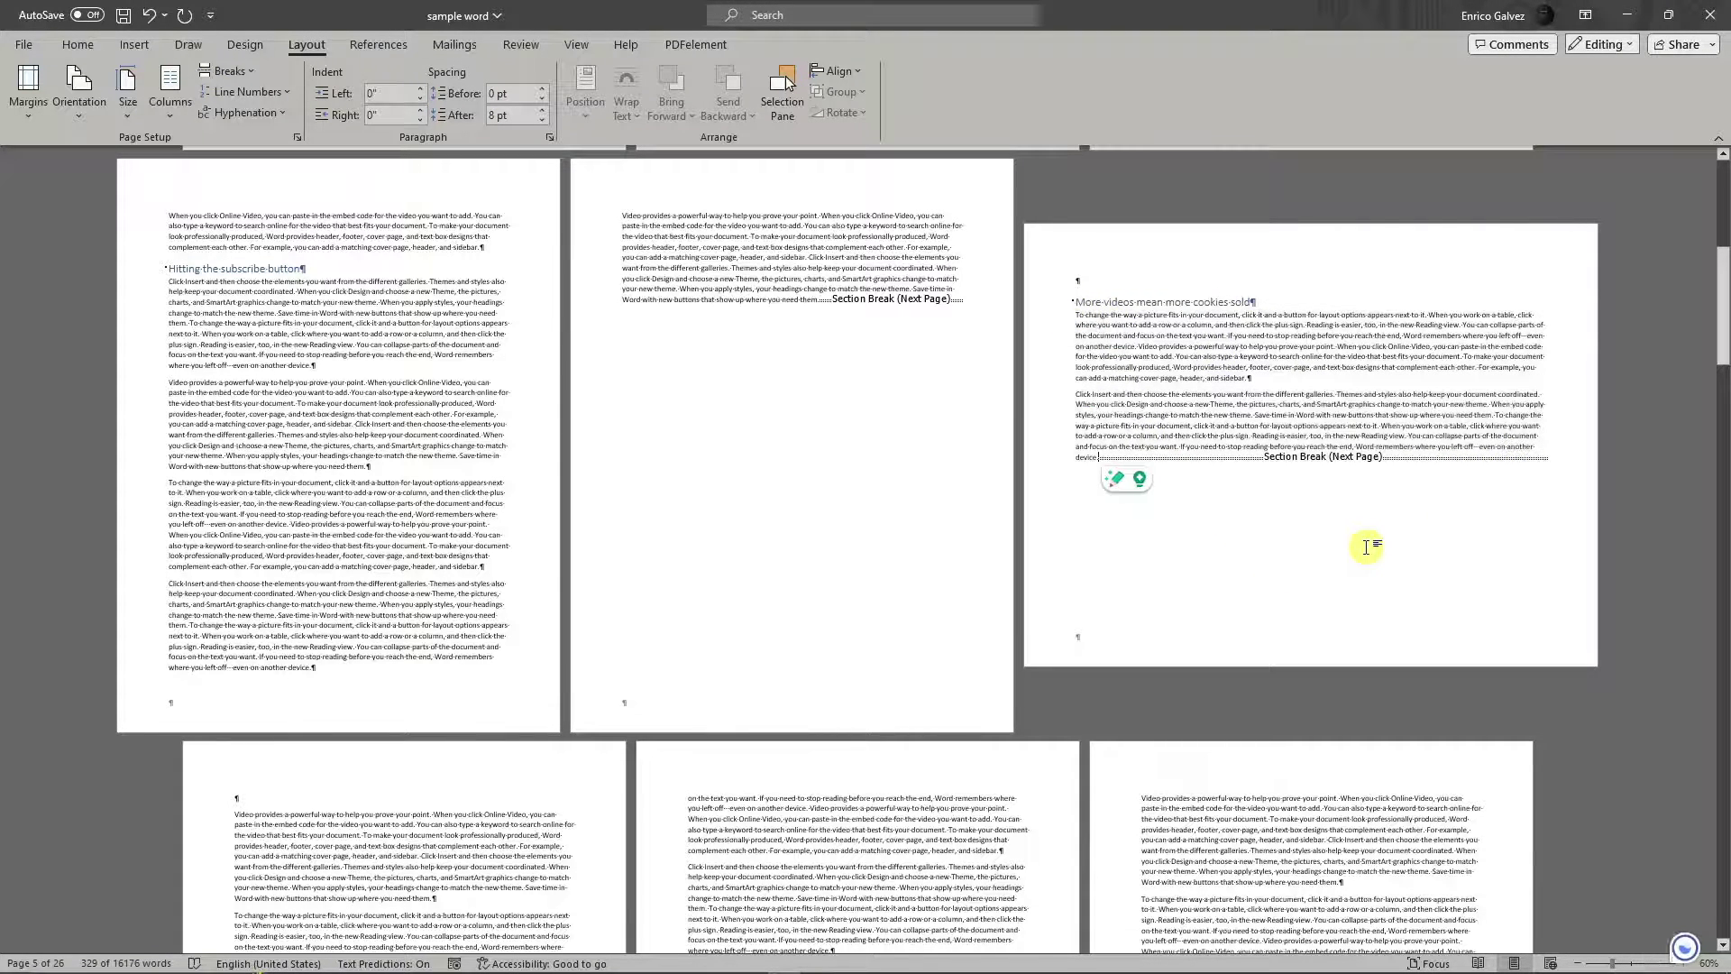
scroll(1367, 548, "up", 2)
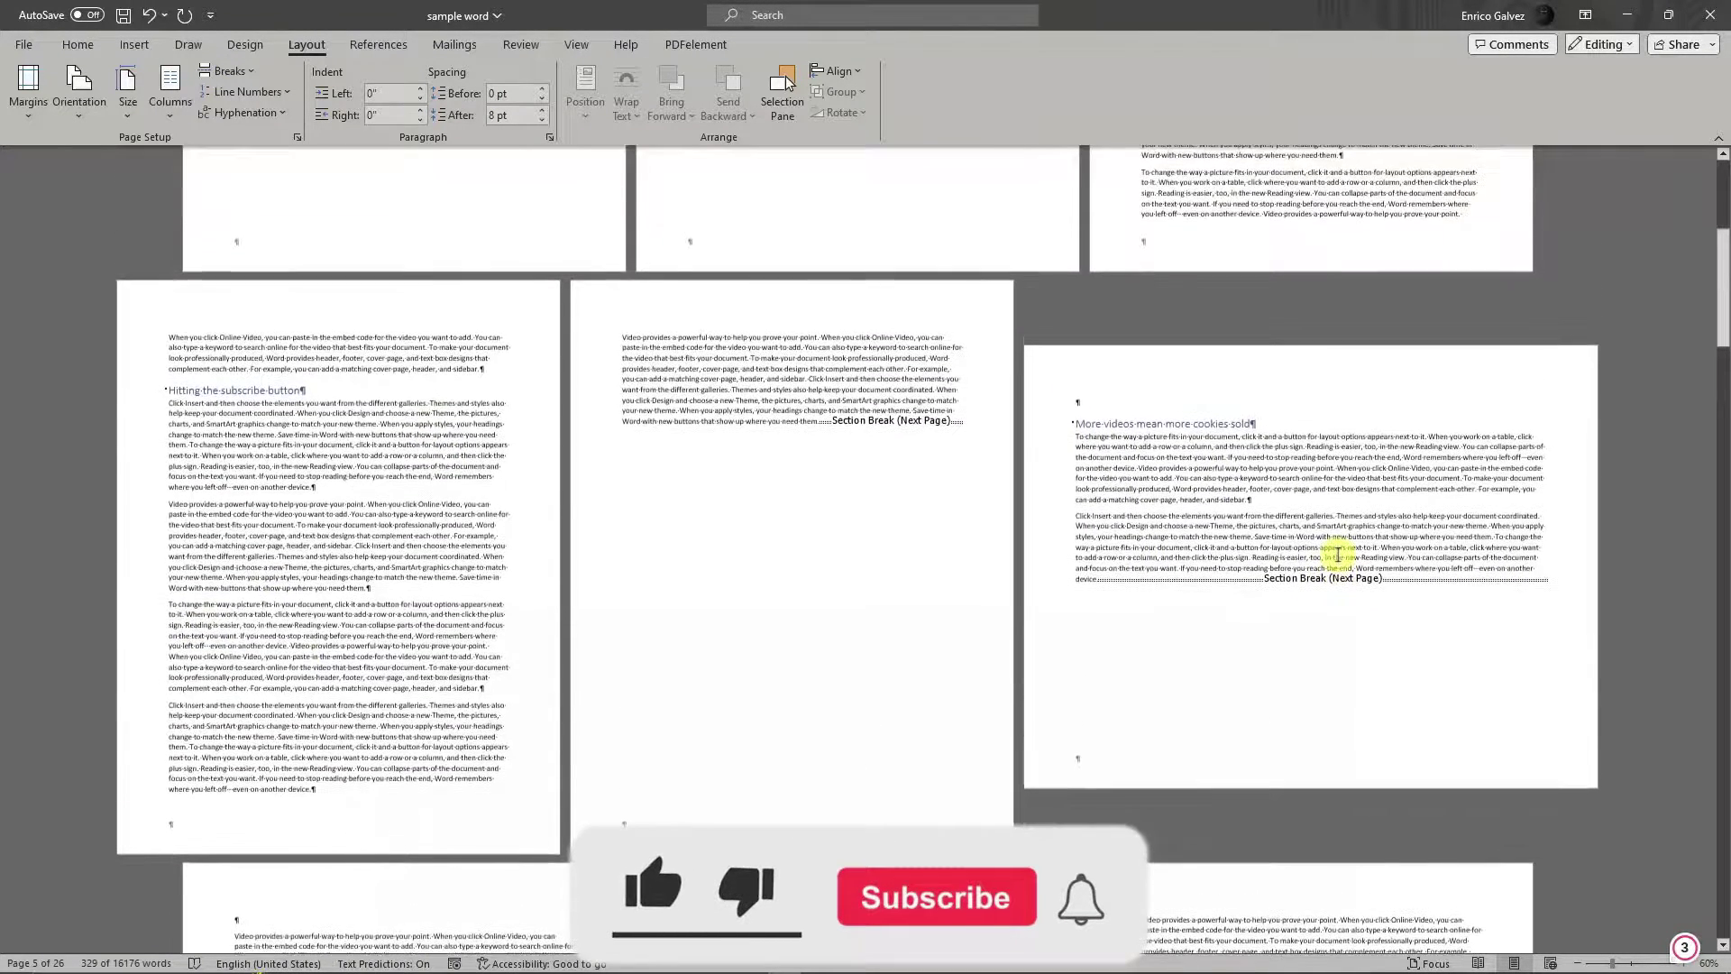
scroll(1338, 551, "up", 4)
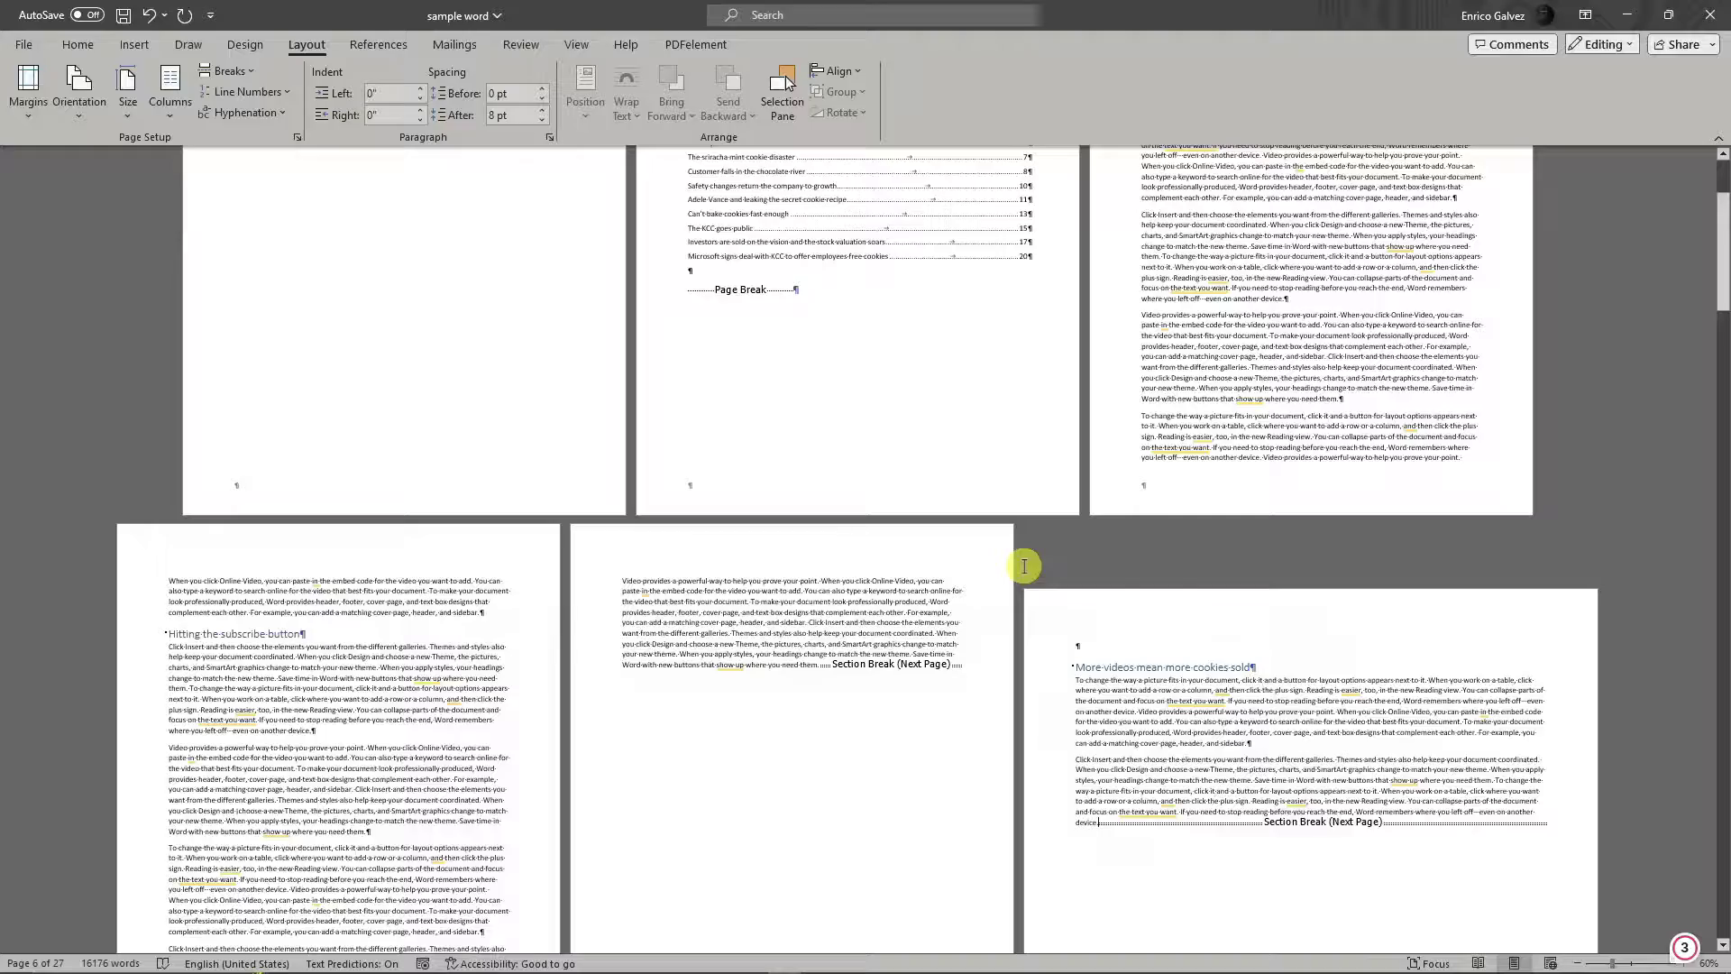
left_click_drag(1724, 264, 1711, 424)
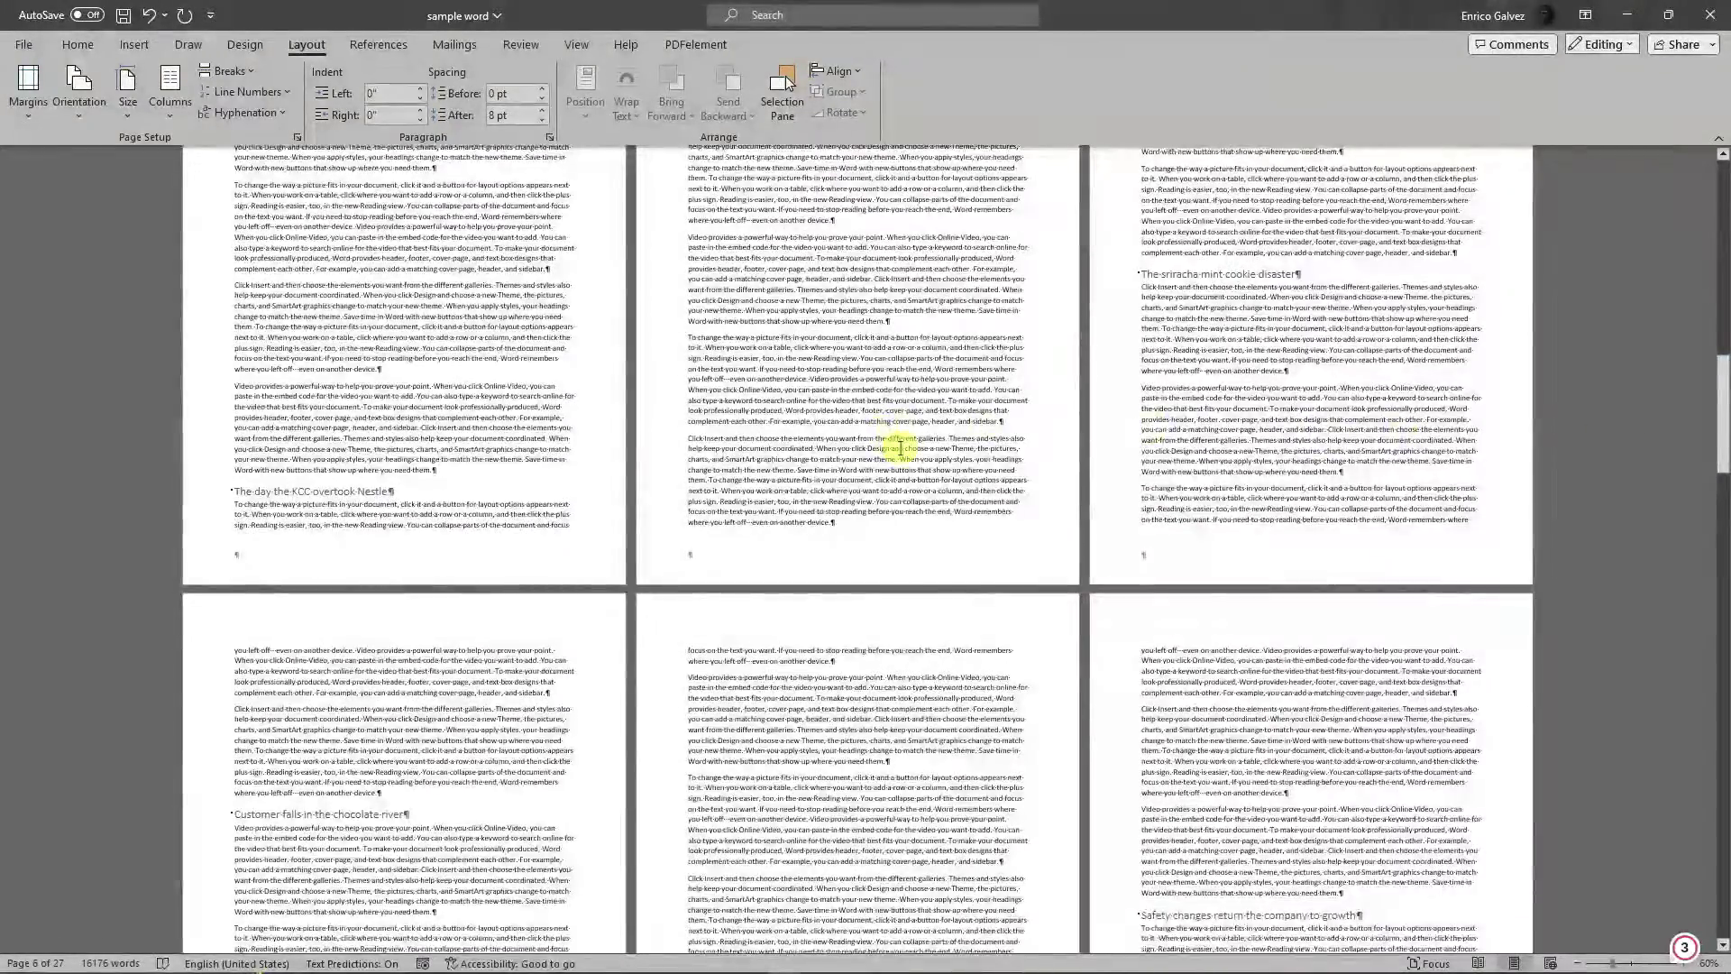